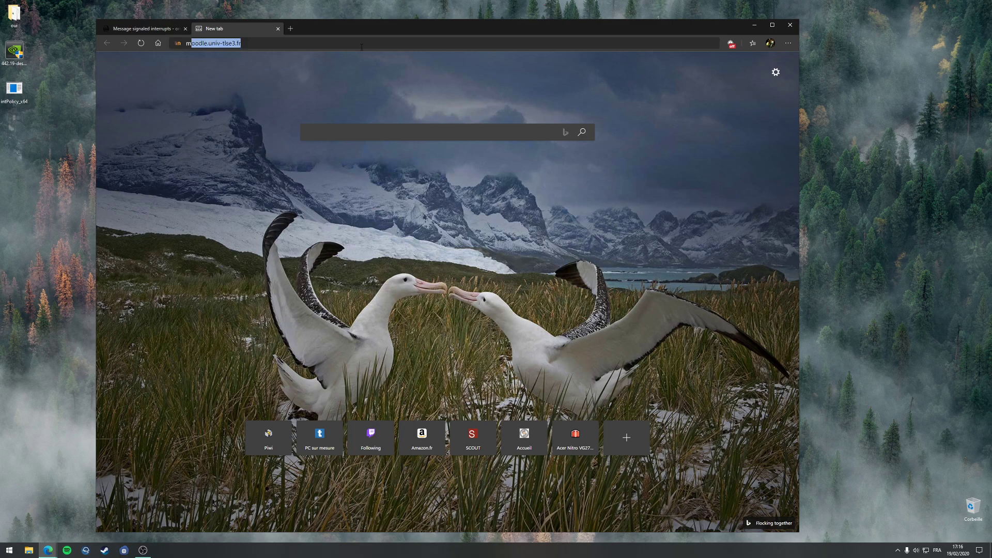
Step: Search the web for "msi afterburner" and go to the download section of MSI's official Afterburner page
type("msi afterburner")
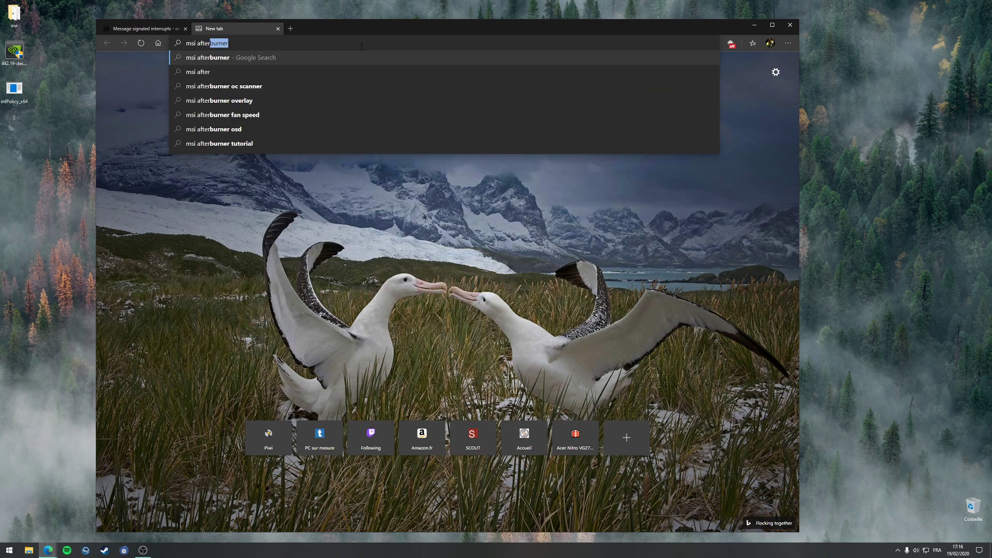
key("Return")
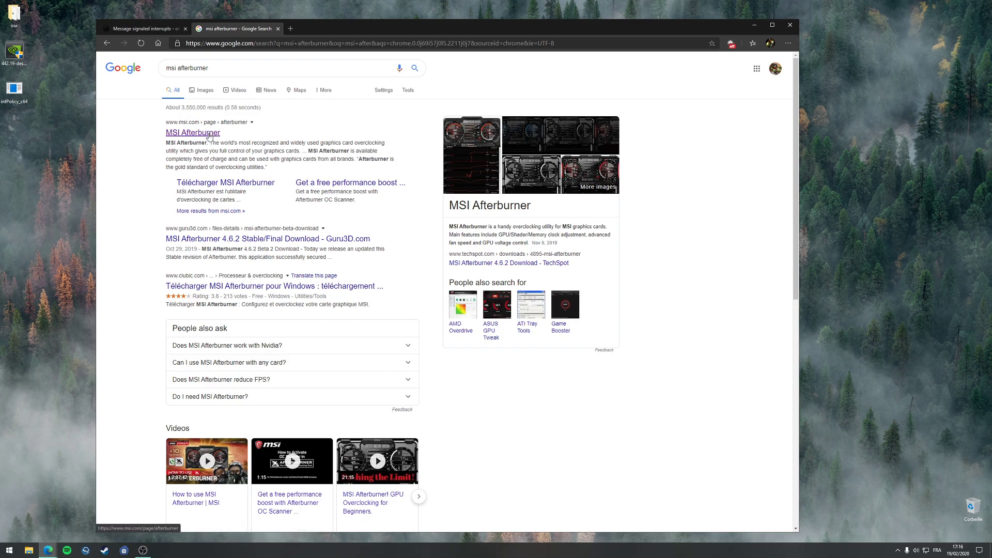
triple_click(221, 67)
left_click(101, 158)
left_click(191, 135)
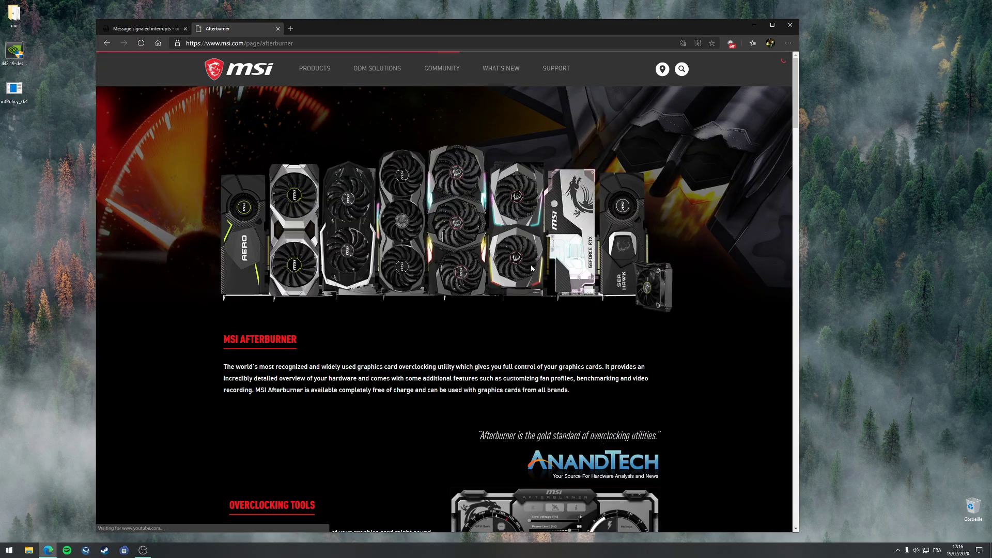
scroll(531, 269, "down", 20)
scroll(457, 236, "down", 20)
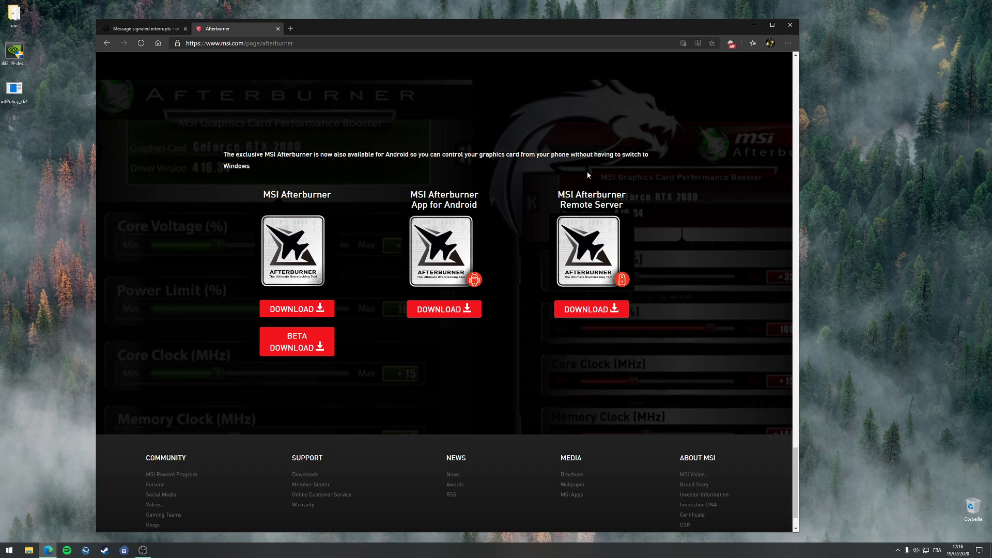
Step: Switch to the MSI Afterburner instance running in the background, minimize the browser and move Afterburner nearer the middle of the desktop
left_click(898, 550)
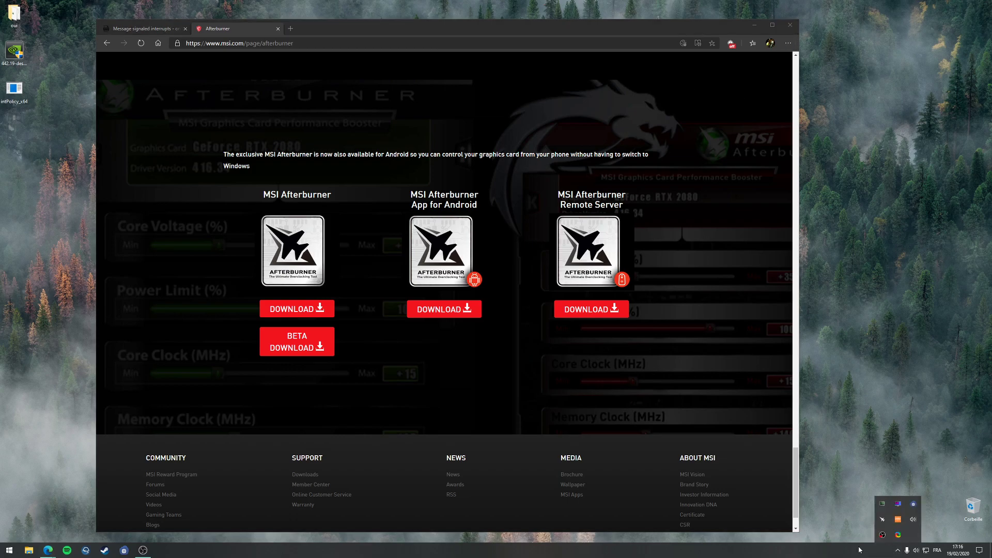
left_click(882, 519)
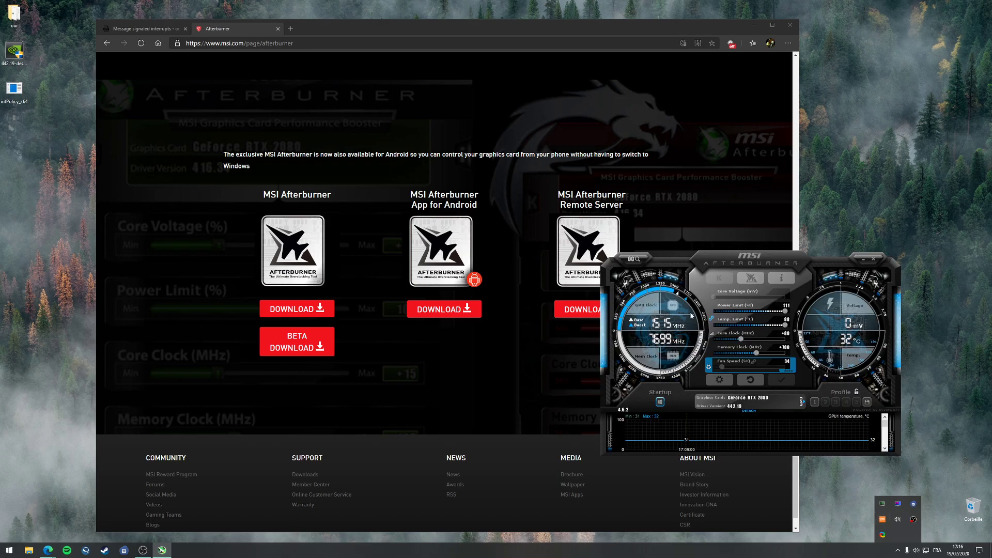
left_click(754, 24)
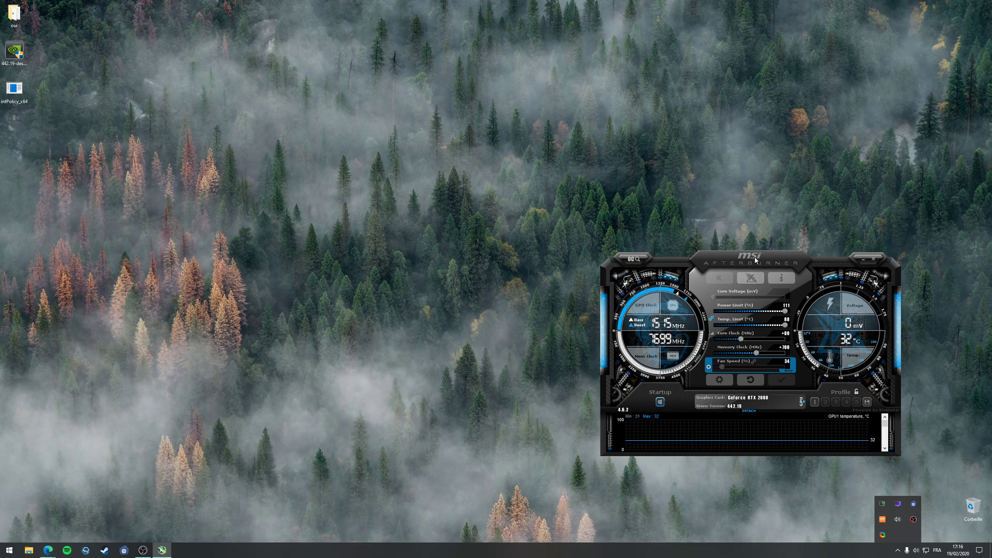
left_click_drag(755, 260, 615, 221)
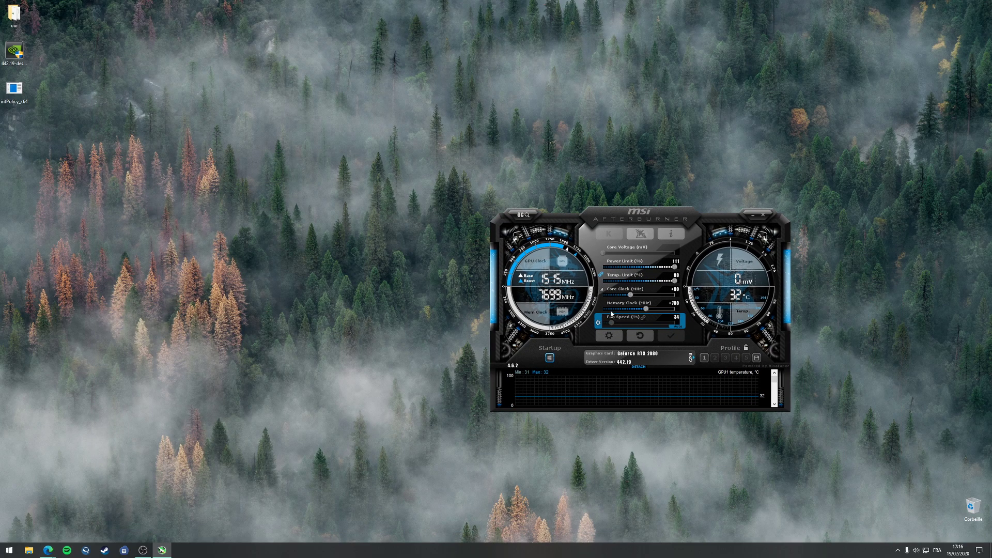
Step: Change the Afterburner user interface skin to "Default MSI Afterburner v3 skin - big edition" and confirm the properties
left_click(609, 336)
left_click_drag(568, 215, 372, 172)
left_click(453, 185)
left_click(454, 184)
left_click(453, 185)
left_click(454, 184)
left_click(426, 185)
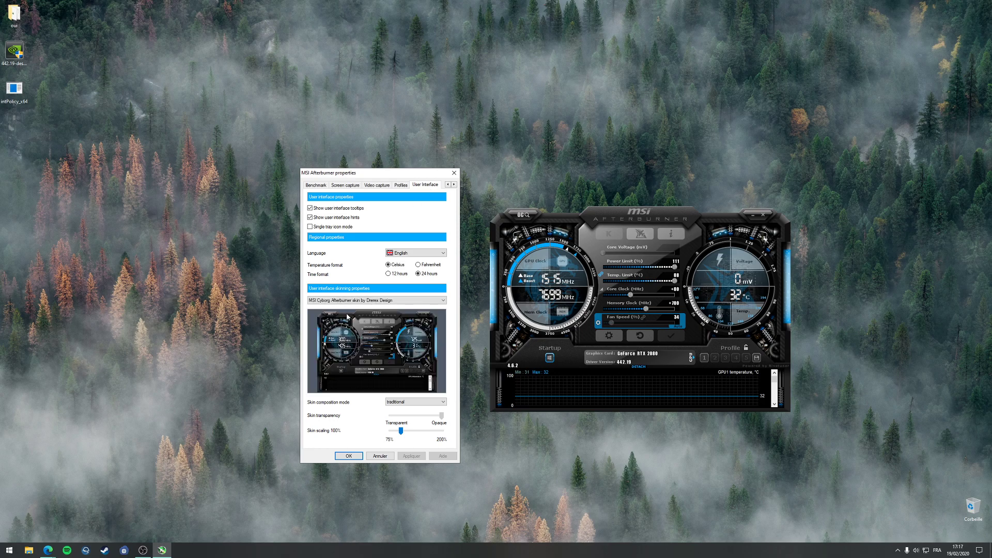
left_click(372, 300)
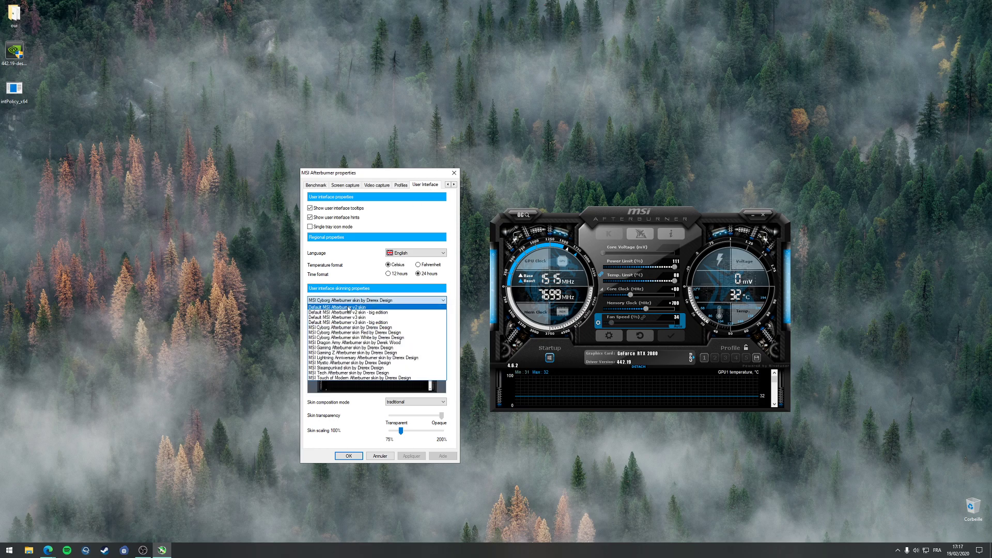
left_click(412, 322)
left_click(411, 455)
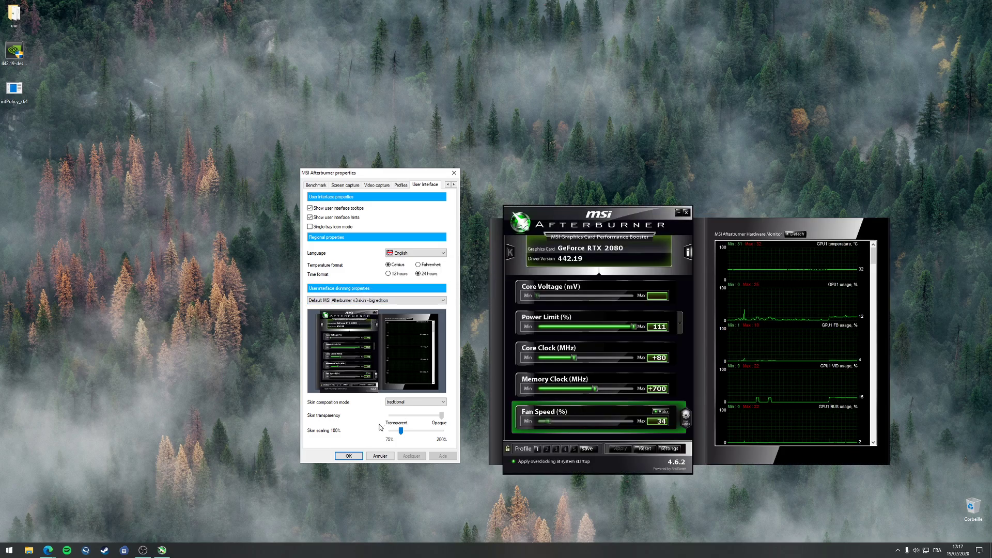
left_click(349, 456)
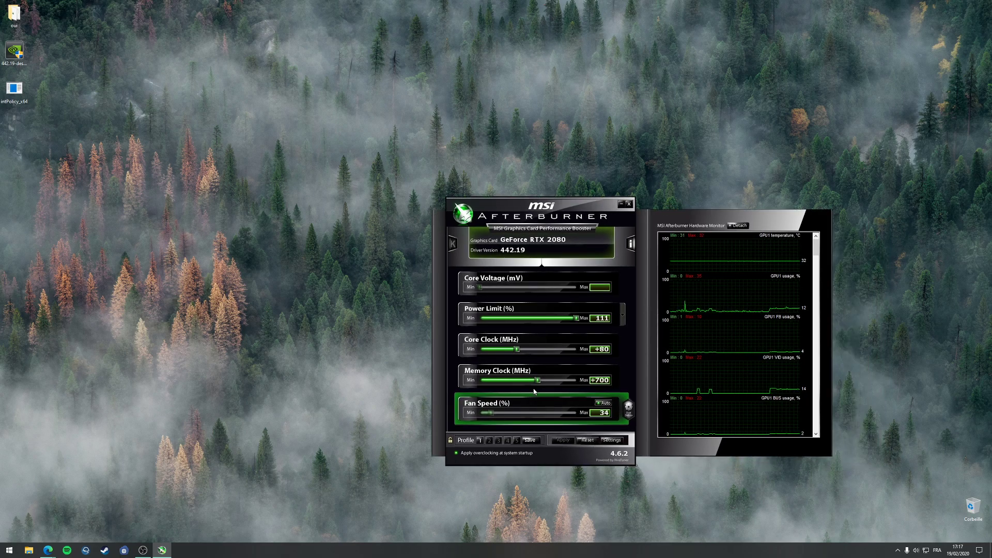
Step: Reopen the MSI Afterburner properties beside the main window and display the automatic fan control settings
left_click(612, 440)
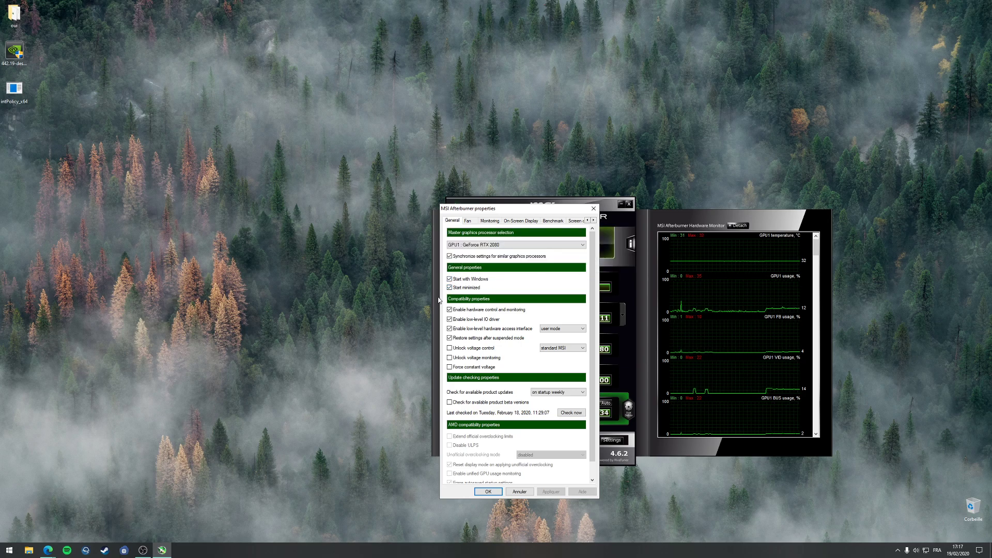
left_click_drag(512, 210, 340, 205)
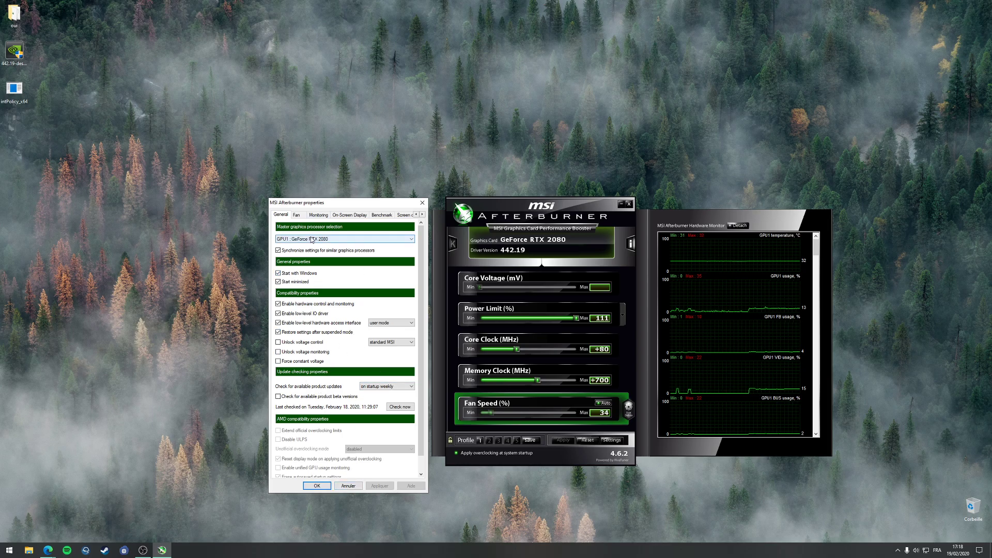
left_click(298, 215)
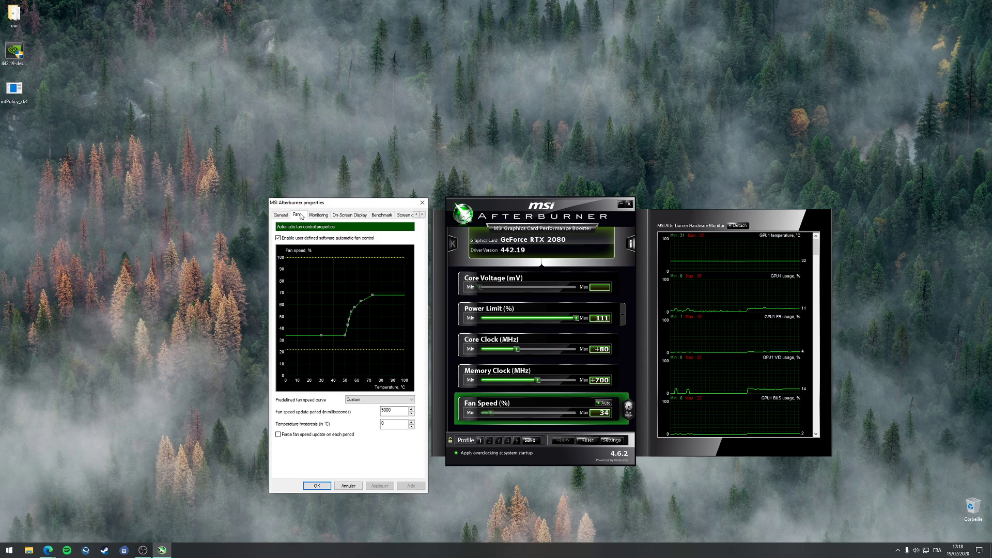
left_click_drag(333, 206, 287, 167)
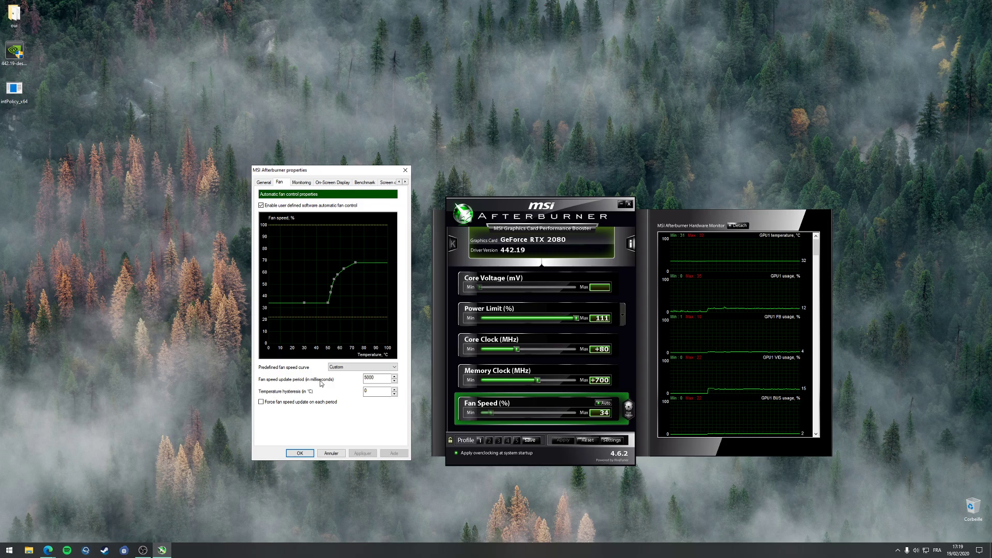
Step: Set the fan control's temperature hysteresis to 5 °C, apply the change and close the properties
double_click(378, 378)
left_click(380, 379)
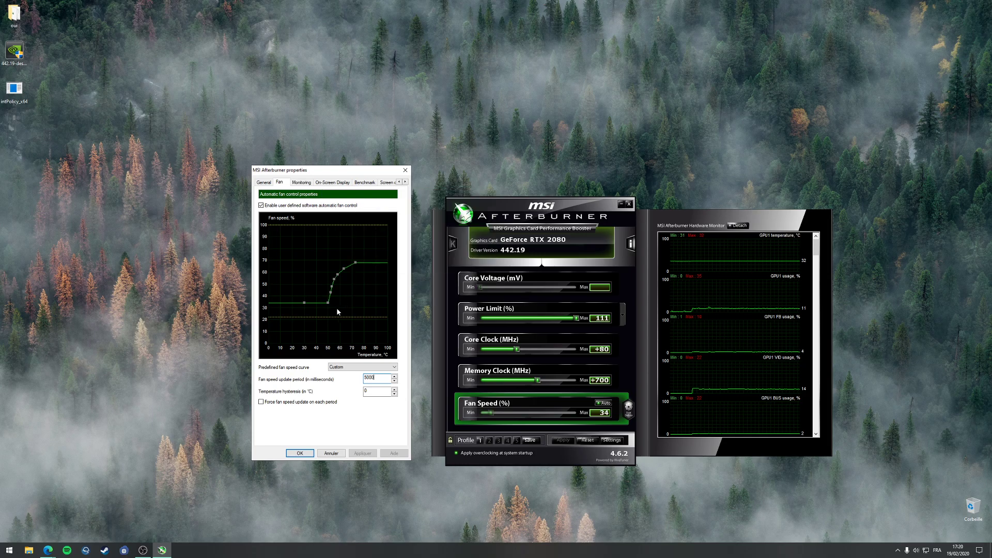
key("Tab")
type("5")
left_click(395, 389)
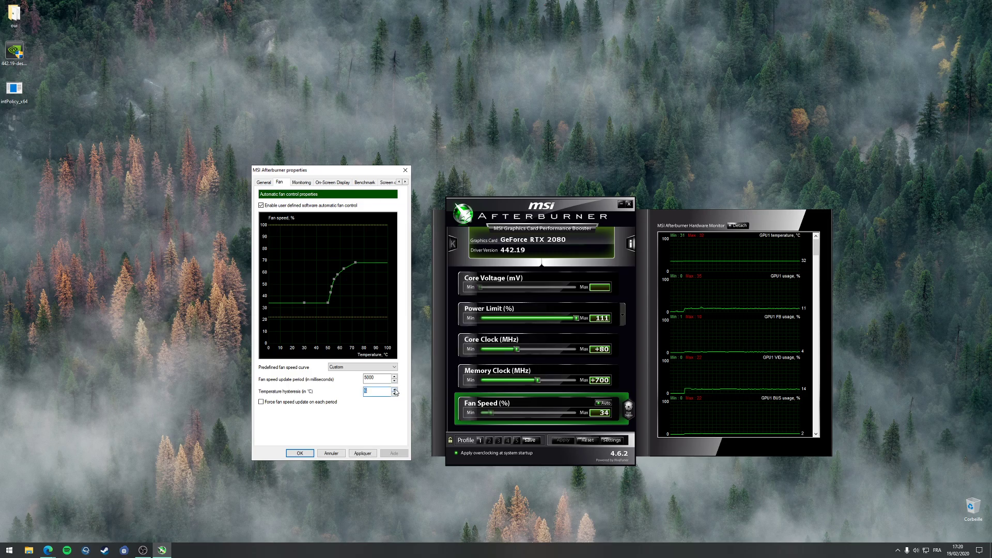
left_click(363, 454)
double_click(371, 392)
type("5")
left_click(362, 453)
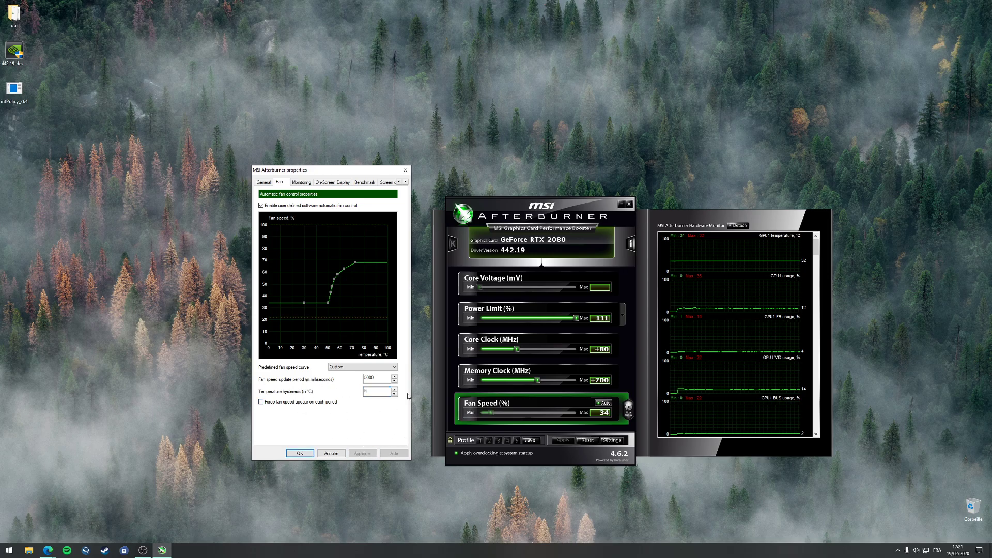
left_click_drag(295, 175, 240, 171)
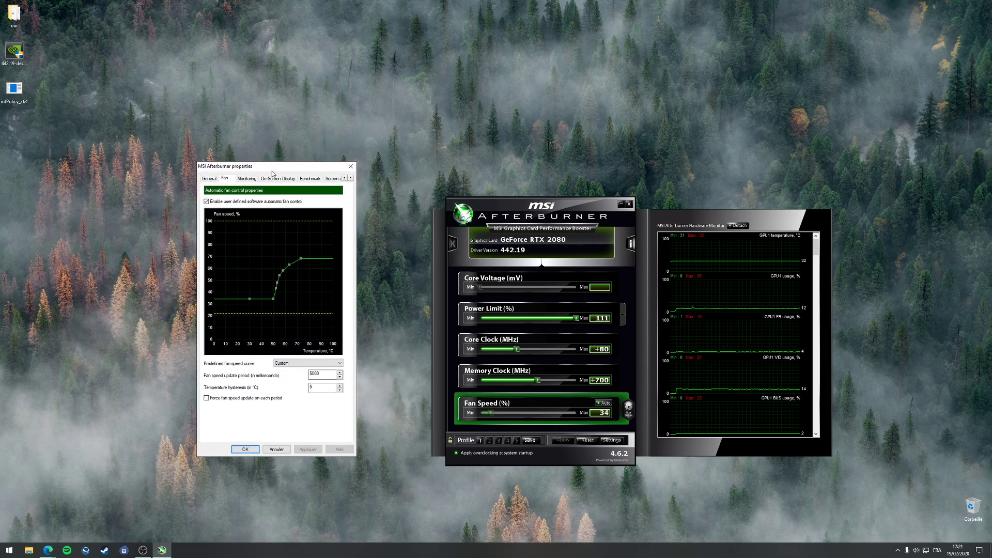
left_click_drag(287, 168, 324, 167)
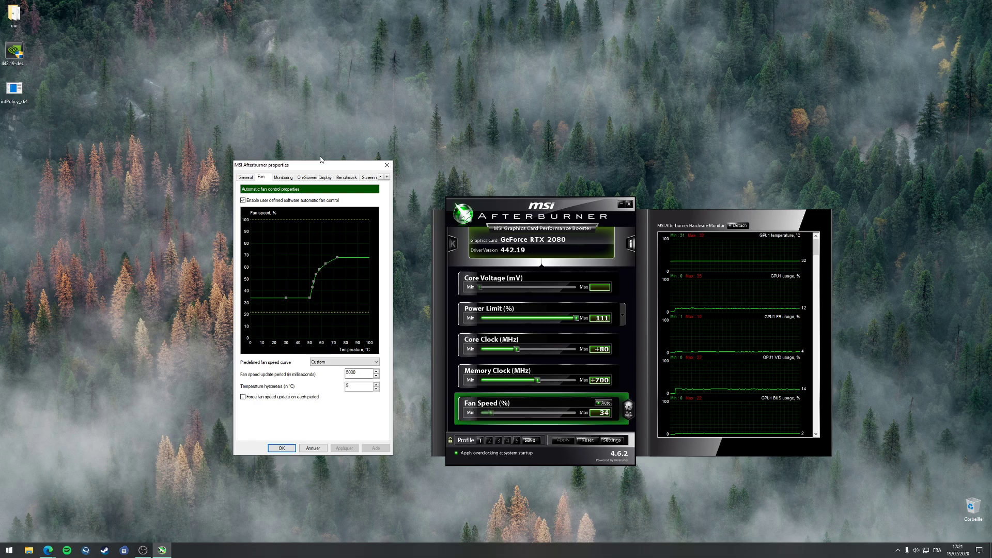
left_click(387, 165)
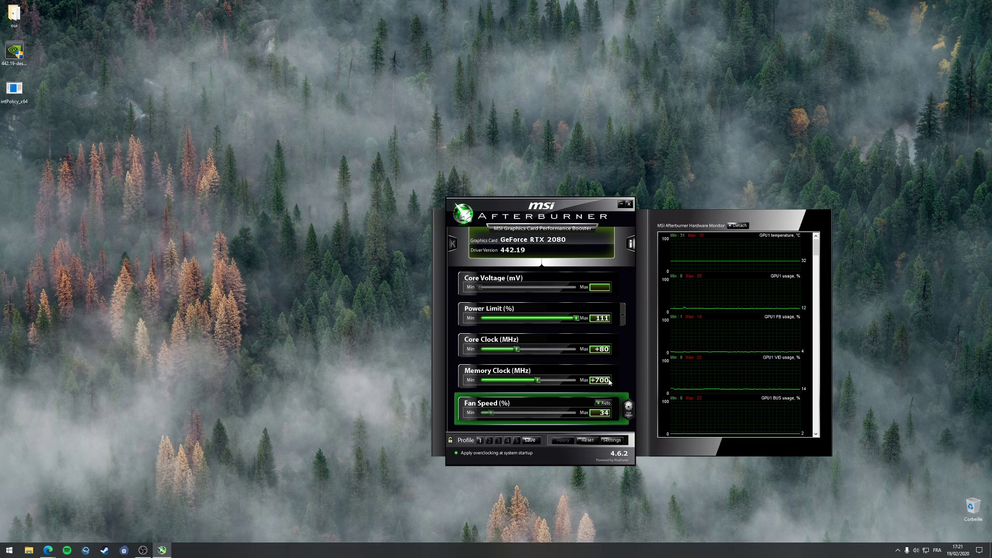
Step: Set the graphics card's power limit to its maximum of 111% and apply it
left_click(577, 318)
left_click_drag(577, 318, 557, 321)
left_click_drag(557, 321, 579, 320)
left_click(563, 440)
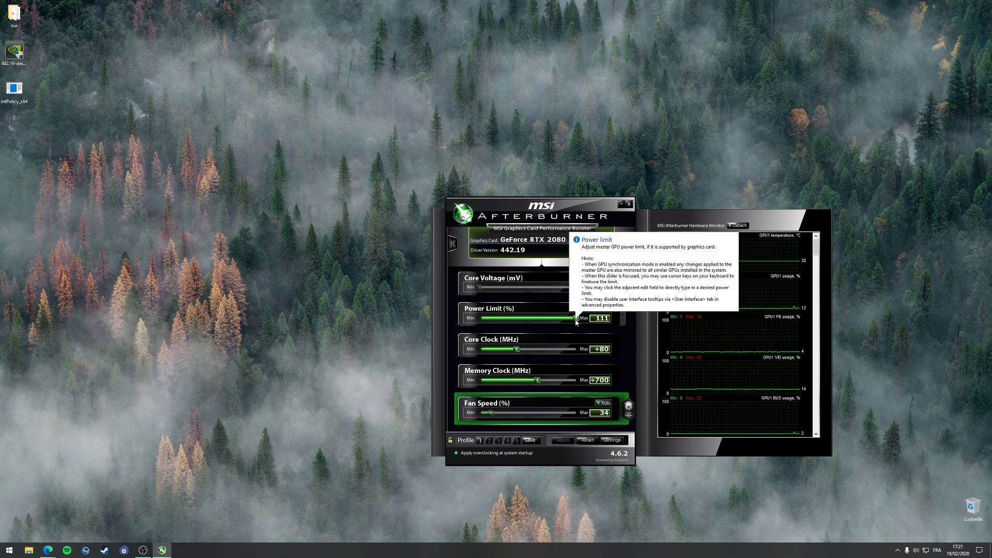
Step: Launch GPU-Z, show its sensor readings and place its window beside Afterburner
left_click(9, 550)
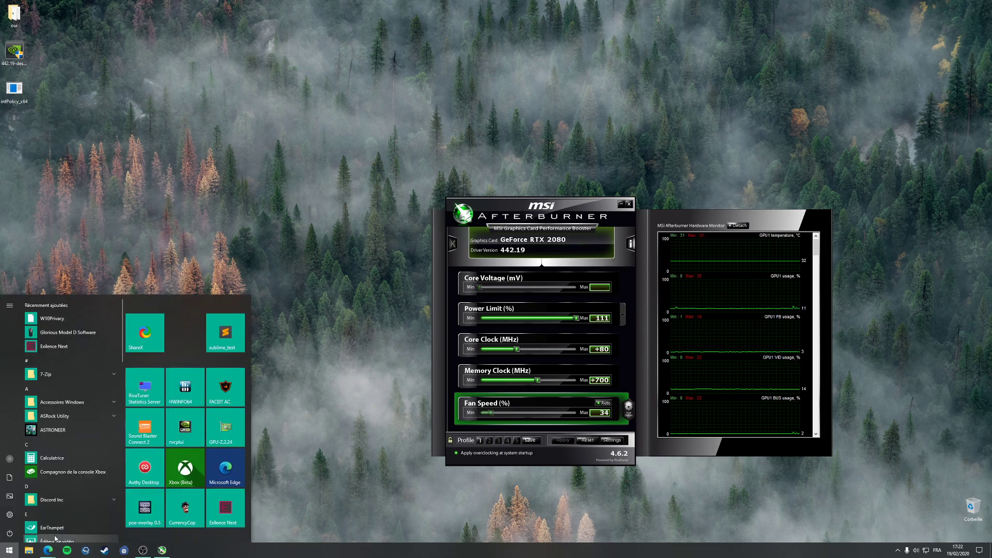
left_click(221, 440)
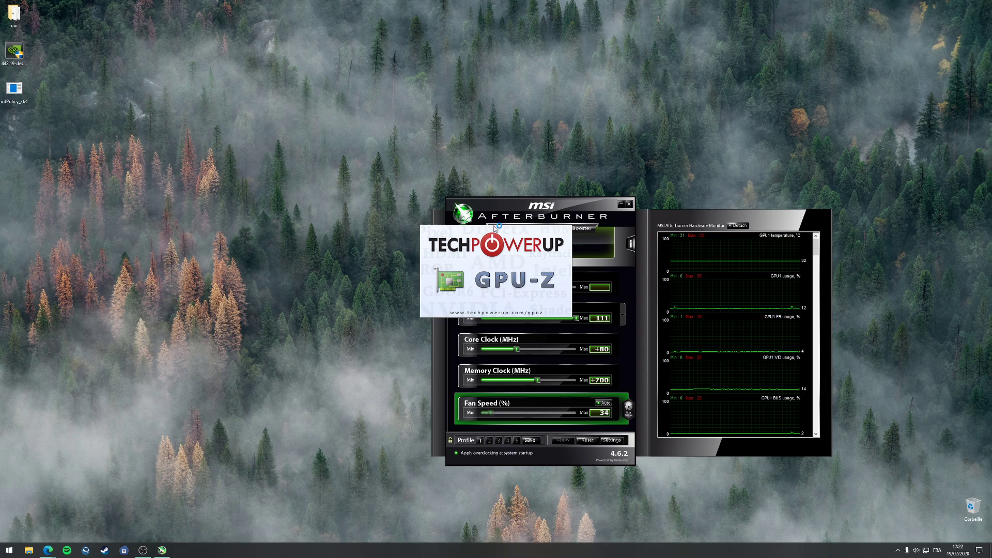
left_click(656, 155)
left_click_drag(675, 147, 305, 159)
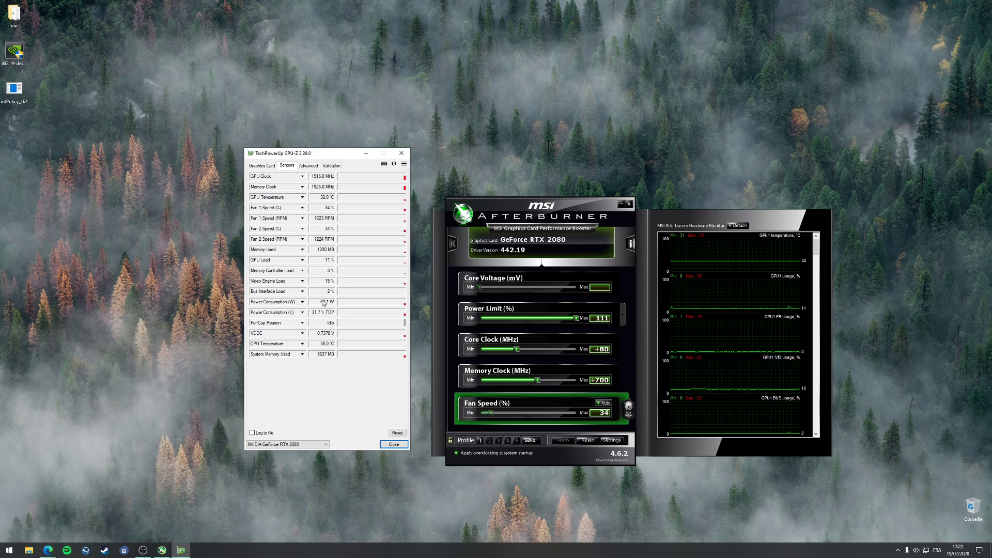
Step: Examine the default and maximum power limits in GPU-Z's advanced NVIDIA BIOS information
left_click(309, 167)
left_click(329, 166)
left_click(308, 166)
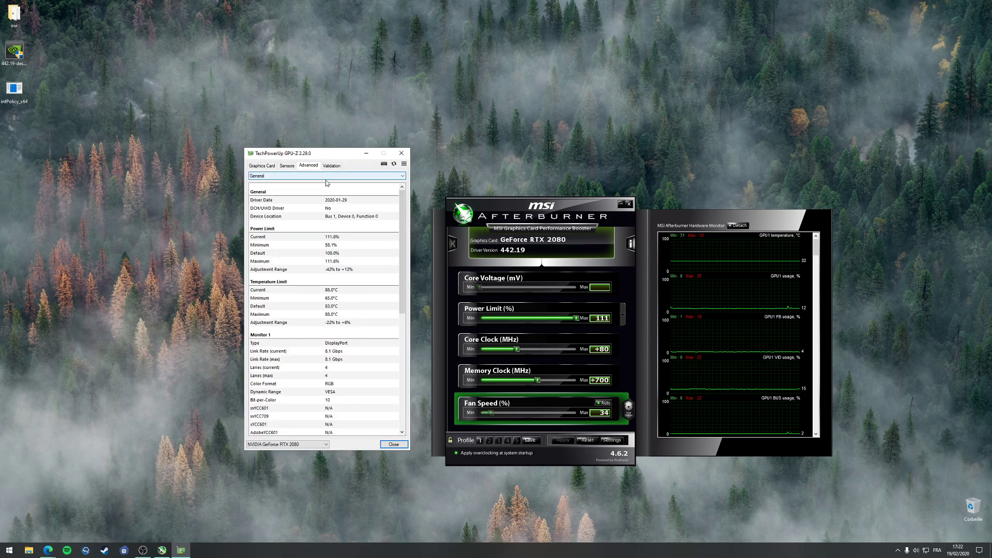
left_click(366, 176)
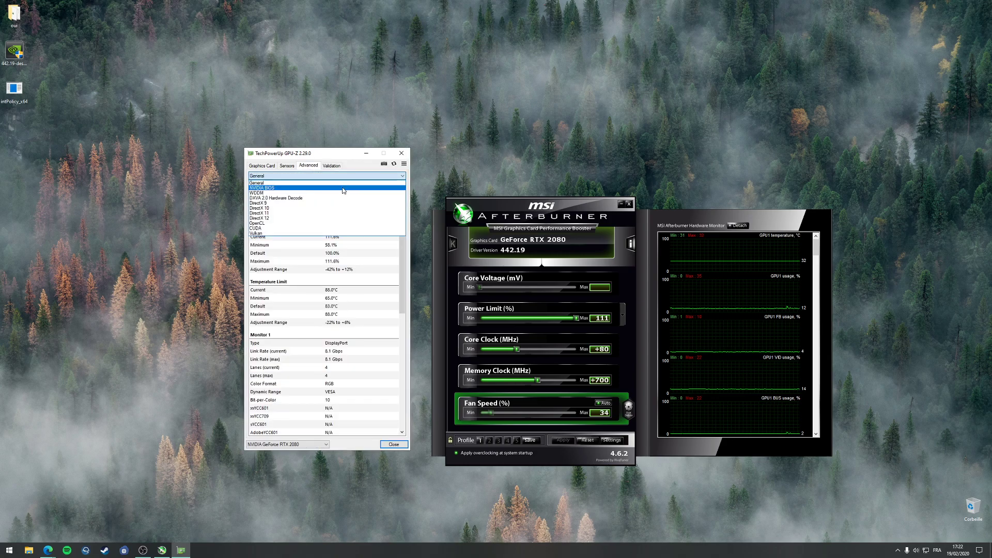
left_click(344, 188)
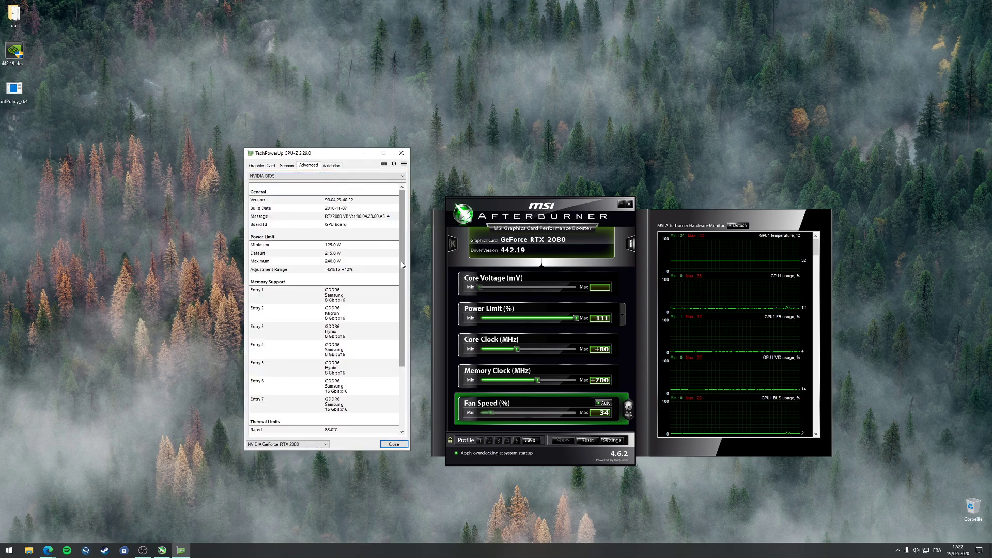
left_click(341, 254)
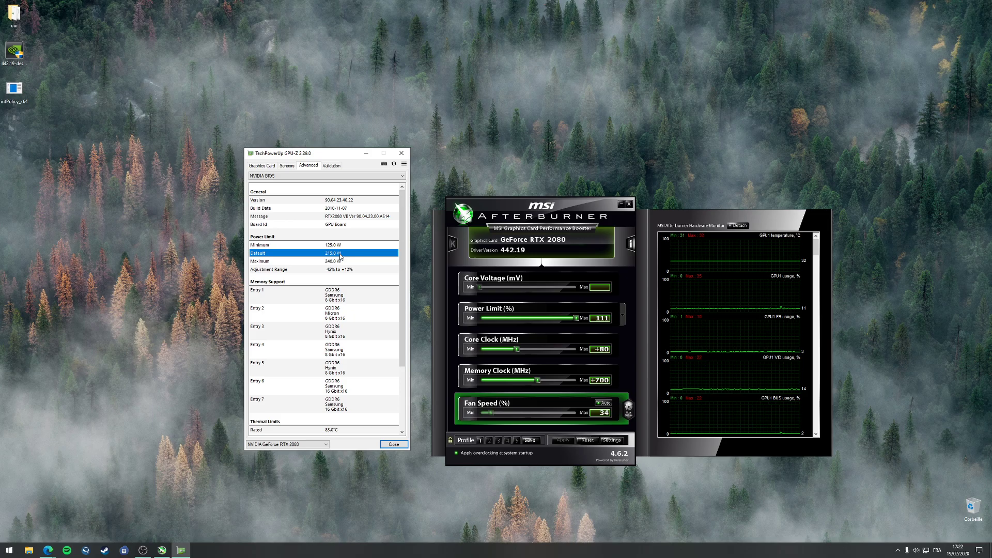
left_click(583, 321)
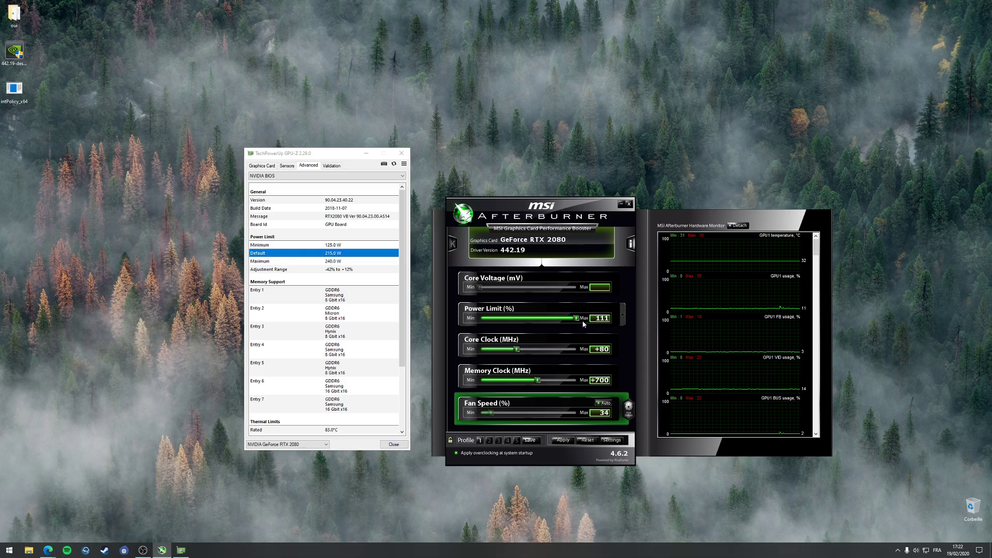
left_click(339, 256)
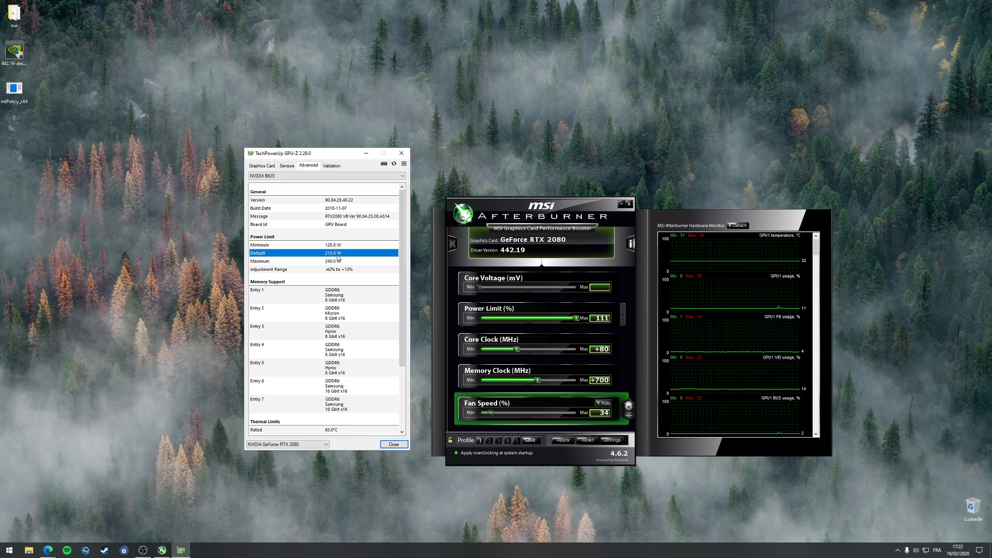
left_click(340, 260)
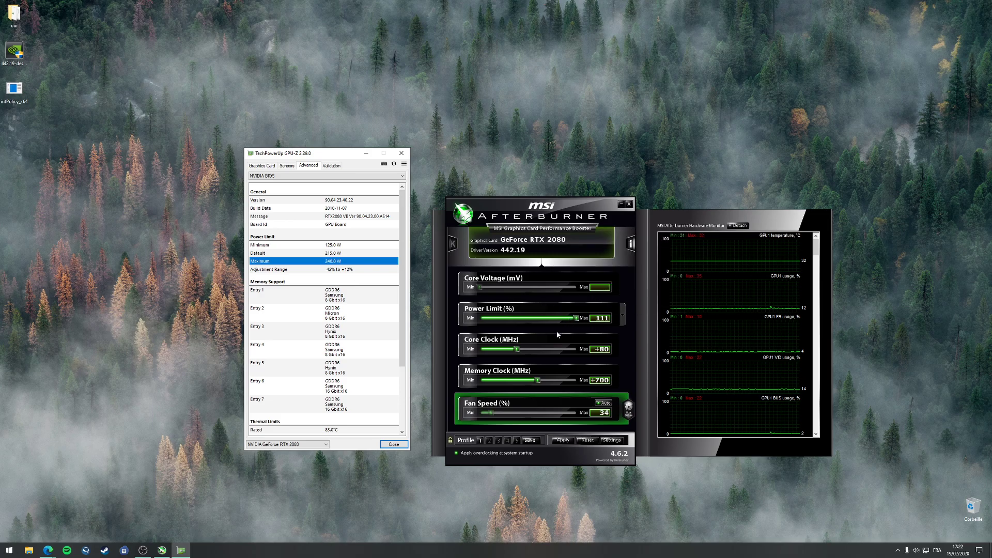
Step: Move Afterburner slightly away from GPU-Z and display the GPU-Z sensor readings for comparison with the power limit slider
left_click_drag(565, 207, 589, 205)
left_click(285, 166)
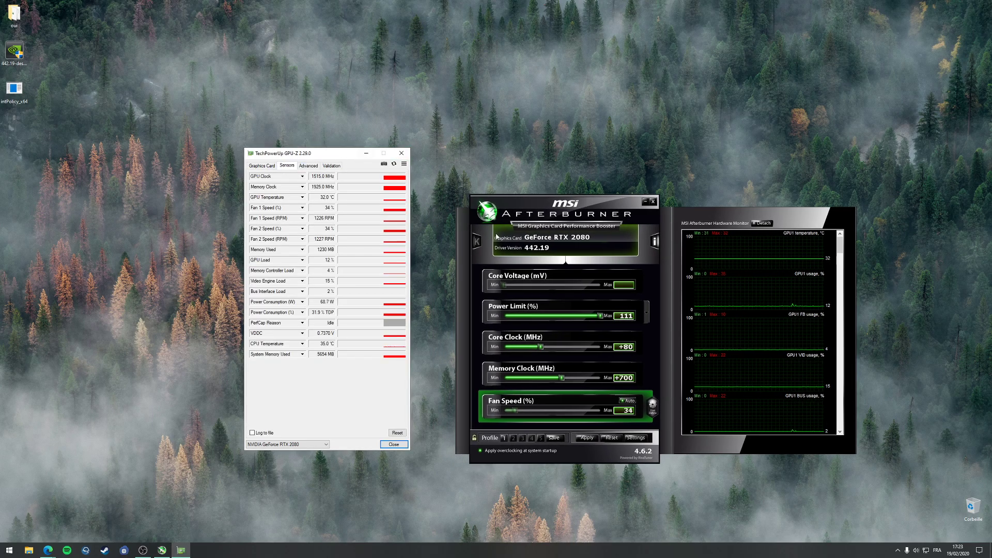
left_click(601, 316)
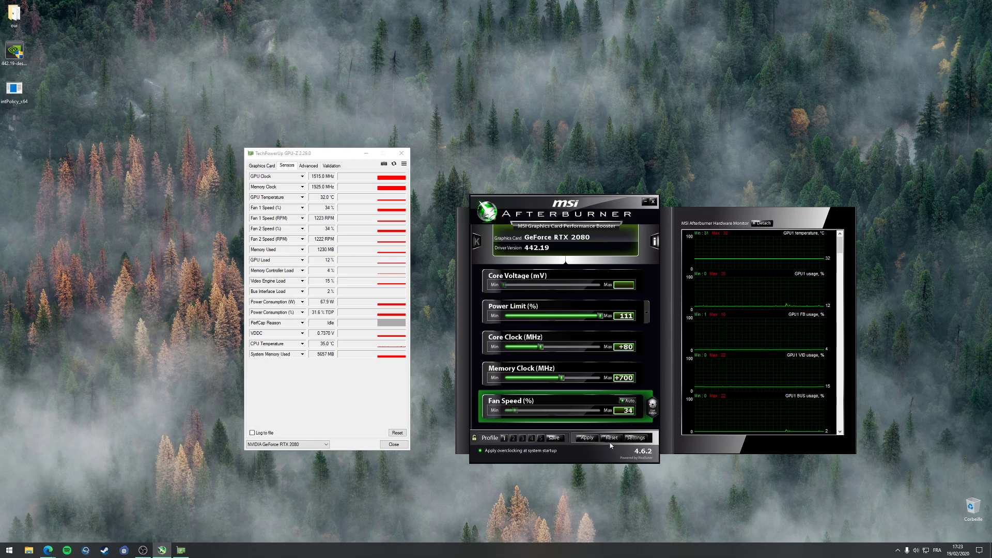
Step: Apply the overclocking settings in Afterburner and save them to profile 1
left_click(588, 439)
left_click(554, 438)
left_click(504, 438)
key("alt+Tab")
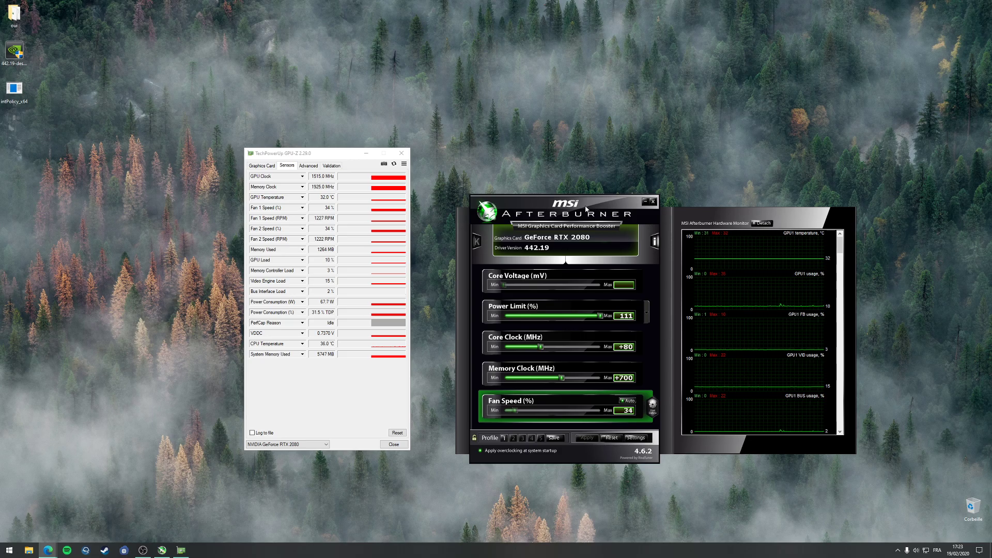
Step: Toggle the CPU temperature entry among Afterburner's active hardware monitoring graphs and apply the change
left_click_drag(579, 203, 566, 163)
left_click(623, 398)
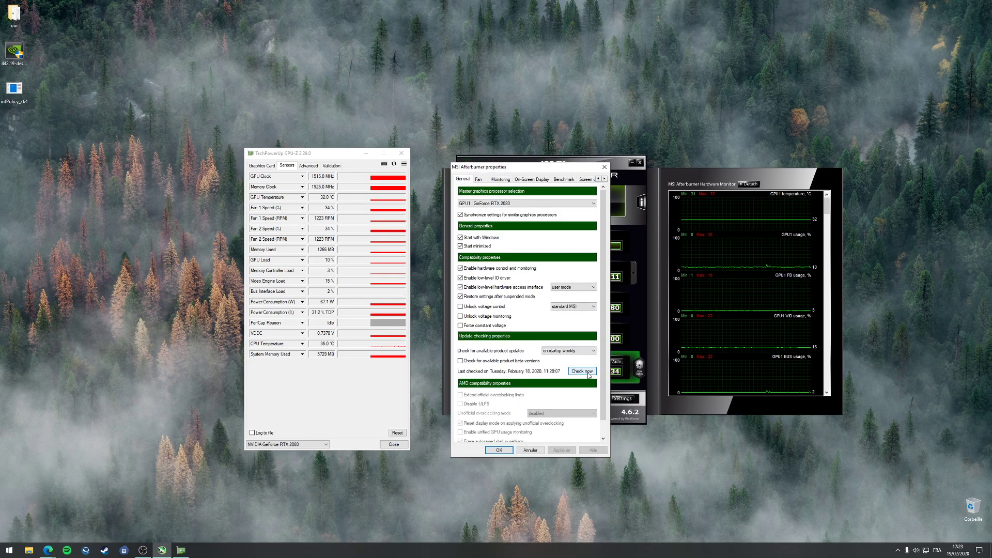
left_click(479, 179)
left_click(499, 180)
scroll(716, 233, "down", 5)
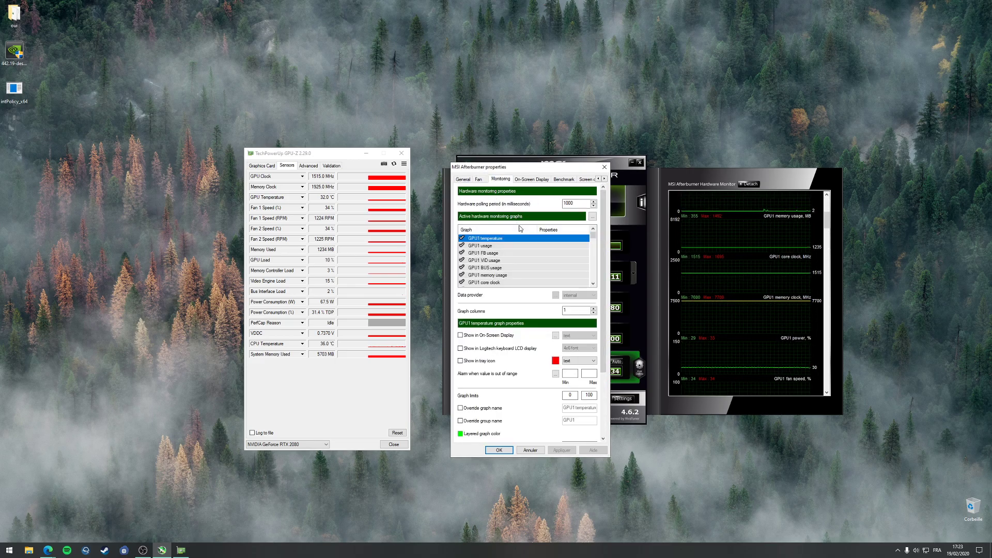
scroll(470, 259, "down", 10)
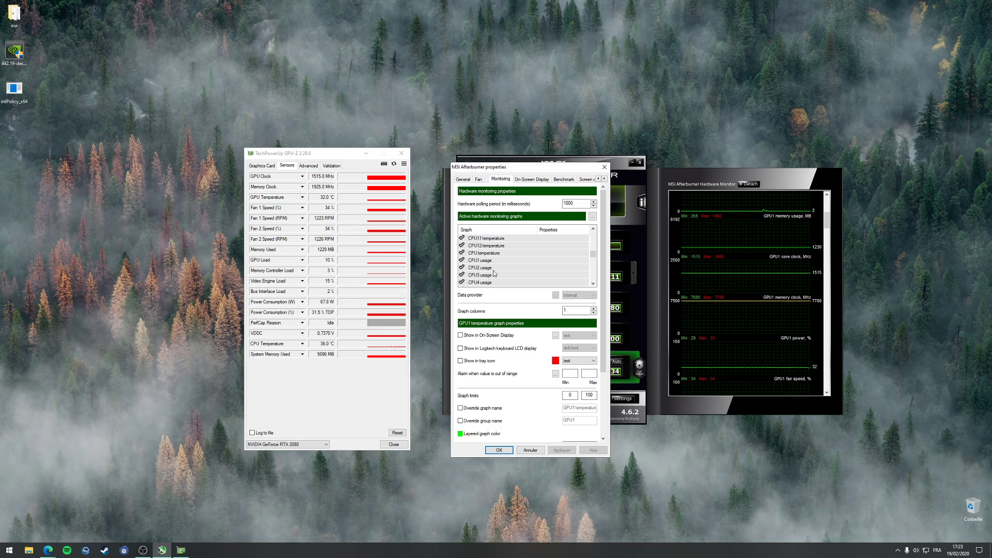
left_click(463, 253)
scroll(468, 259, "down", 5)
left_click(561, 450)
left_click(510, 451)
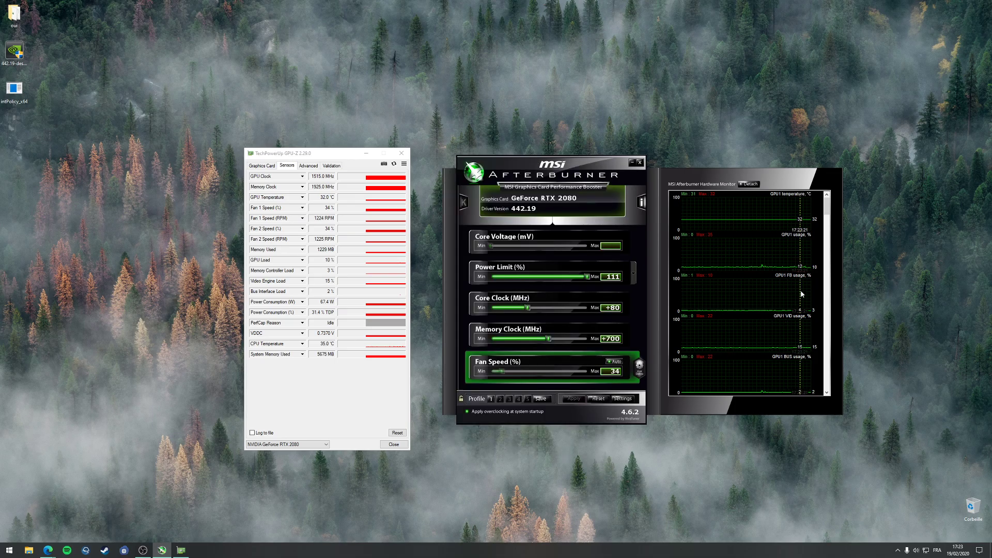
mouse_move(827, 208)
left_mouse_down()
mouse_move(827, 313)
mouse_move(838, 207)
left_mouse_up()
left_click_drag(588, 165, 631, 191)
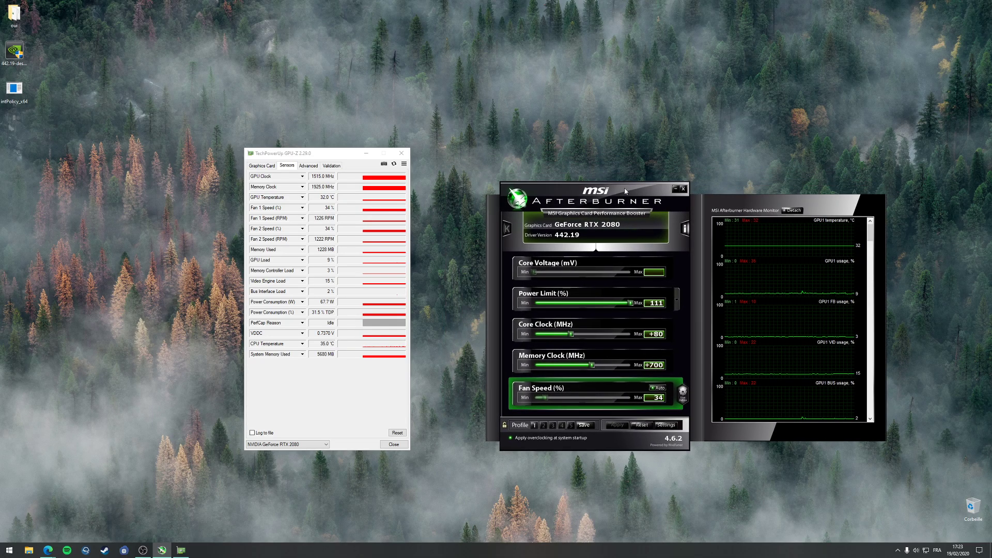
left_click_drag(316, 153, 348, 153)
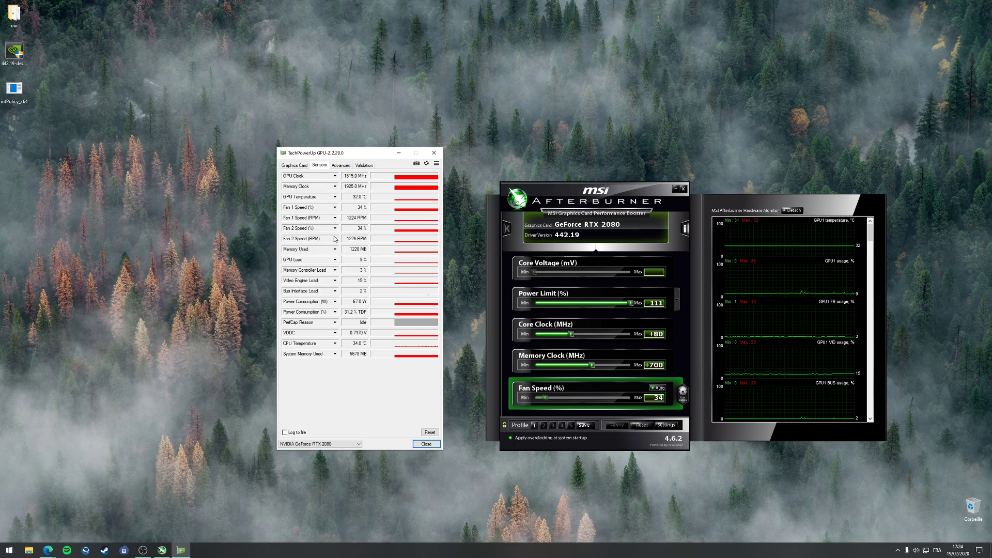
left_click(16, 550)
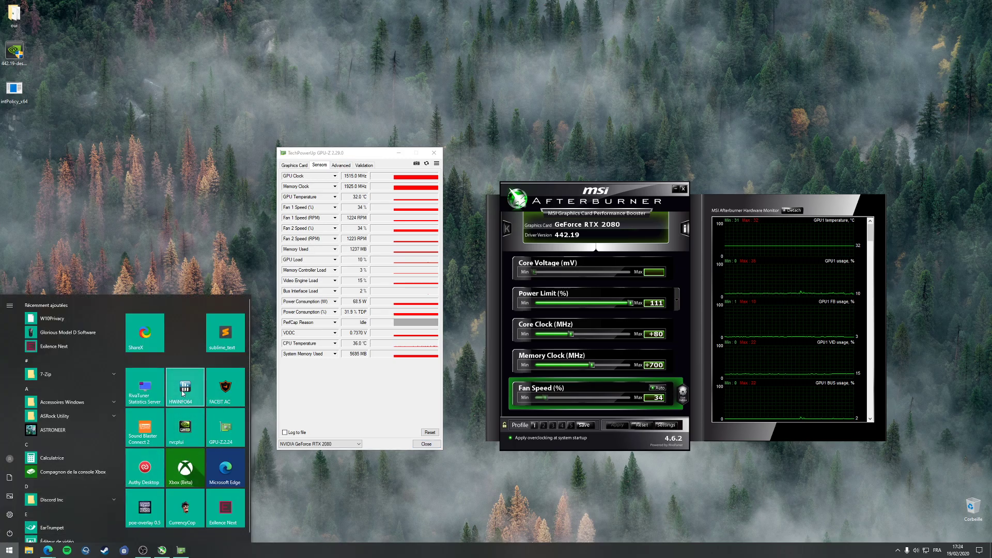
left_click(151, 218)
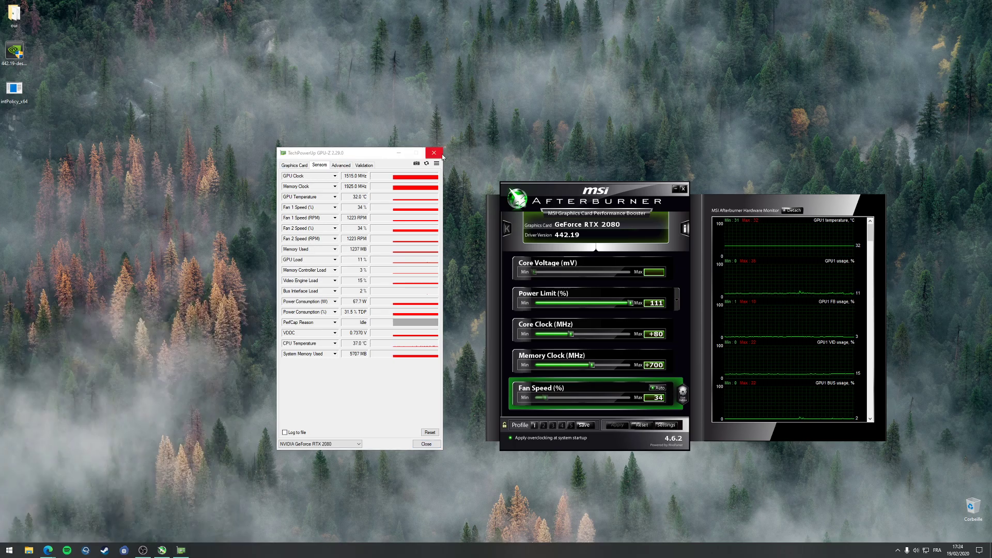
Step: Close GPU-Z and minimize Afterburner to clear the desktop
left_click(435, 153)
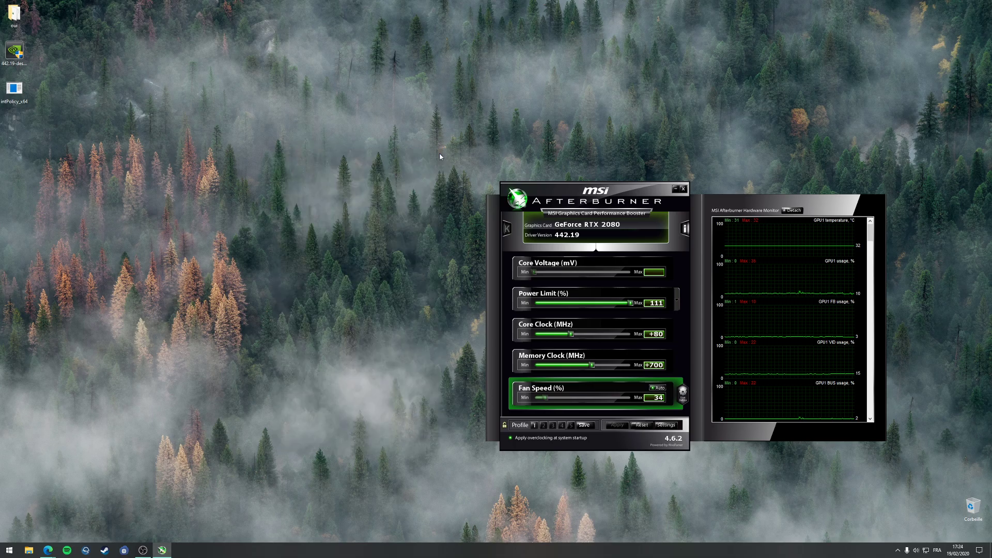
left_click(676, 189)
Step: Switch to the Edge browser window showing the Afterburner page and replace that page with a new tab
mouse_move(52, 551)
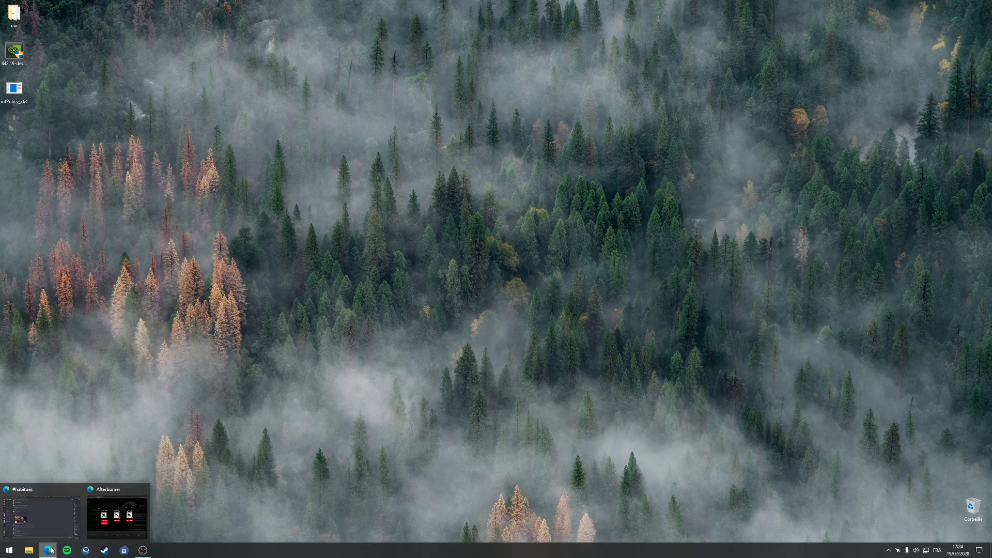
left_click(127, 523)
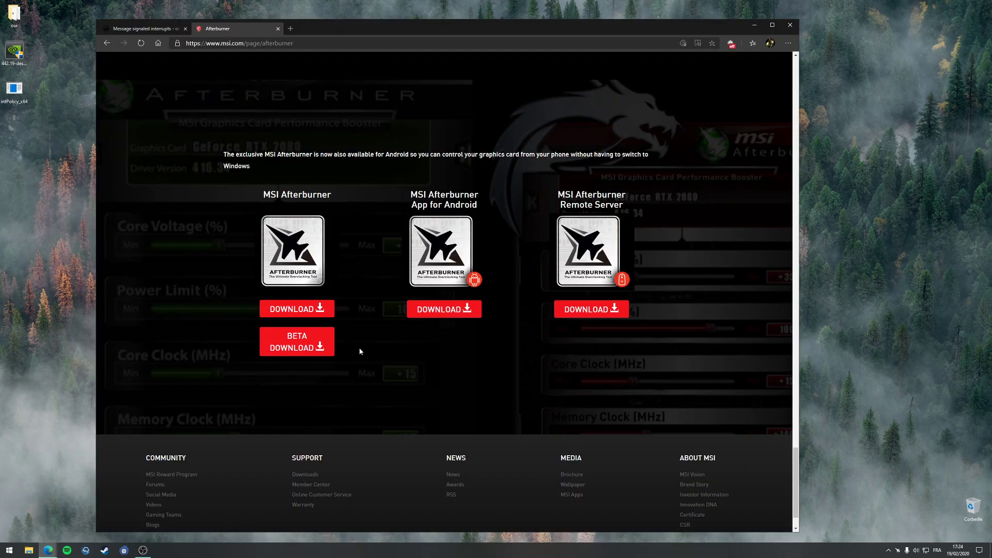
left_click(290, 29)
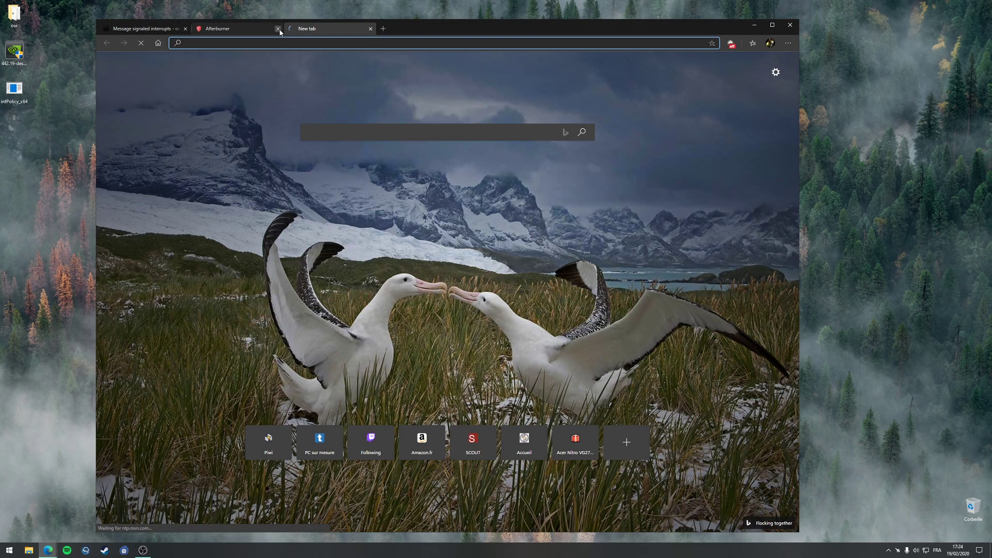
left_click(278, 28)
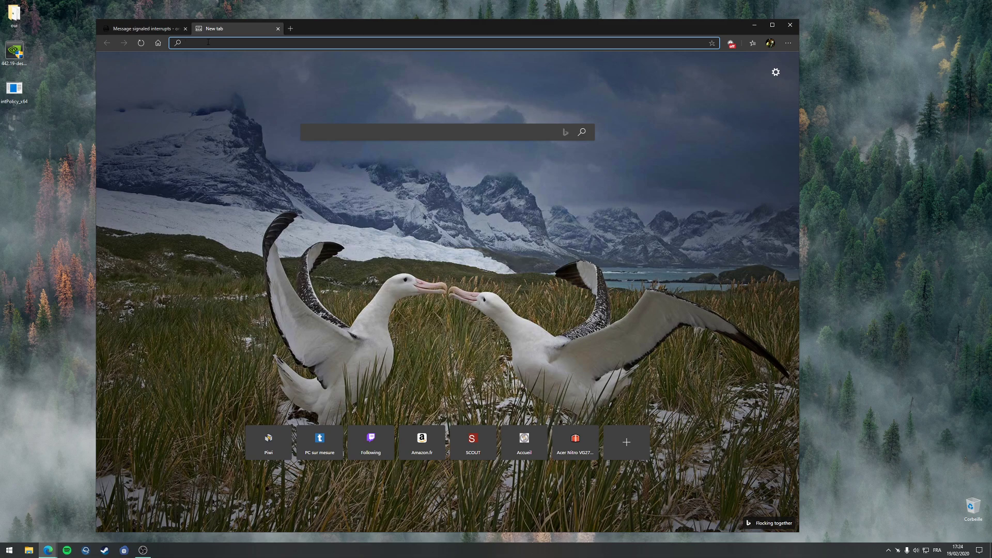
Step: Search the web for "msi line based" and open the Guru3D thread on line-based versus message-signaled interrupts
left_click(333, 125)
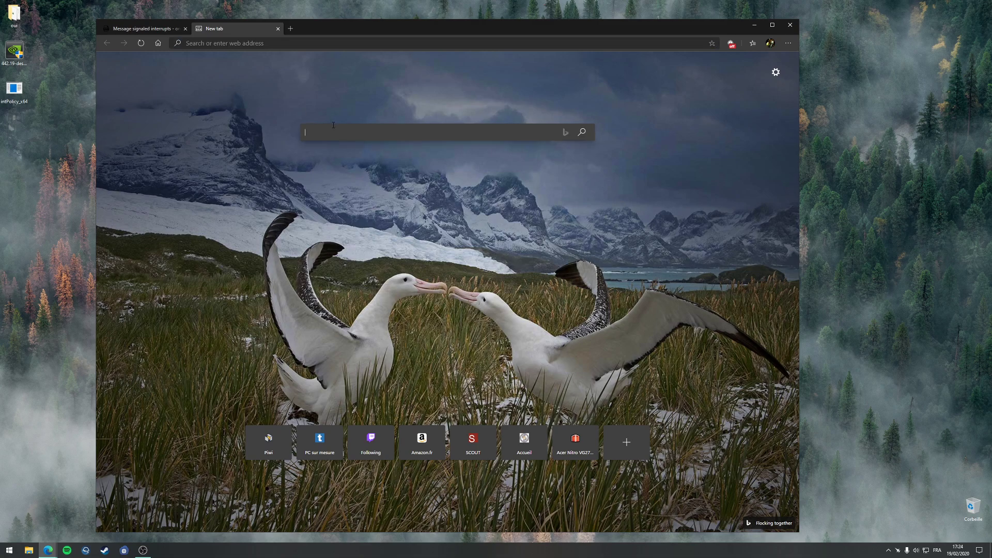
type("msi line based")
key("Return")
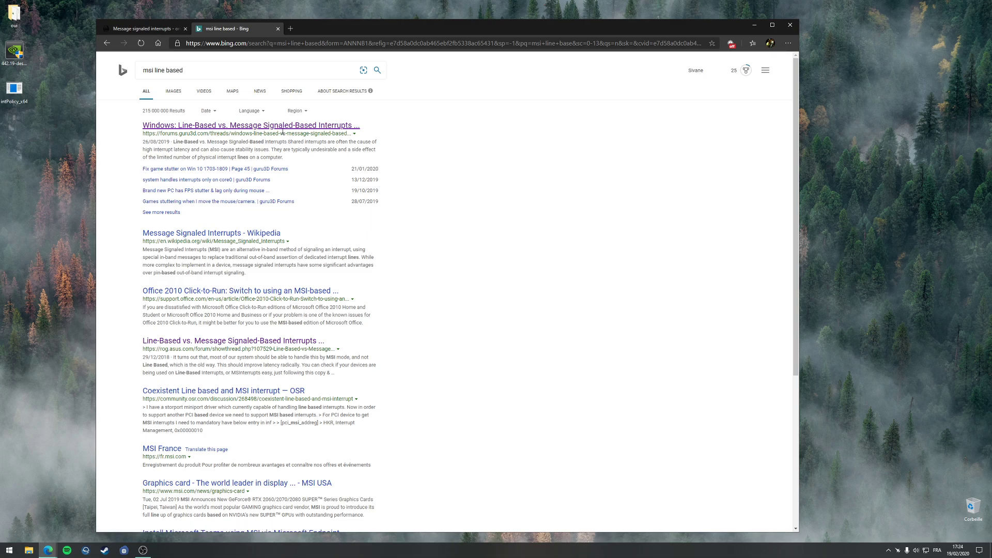
left_click(202, 126)
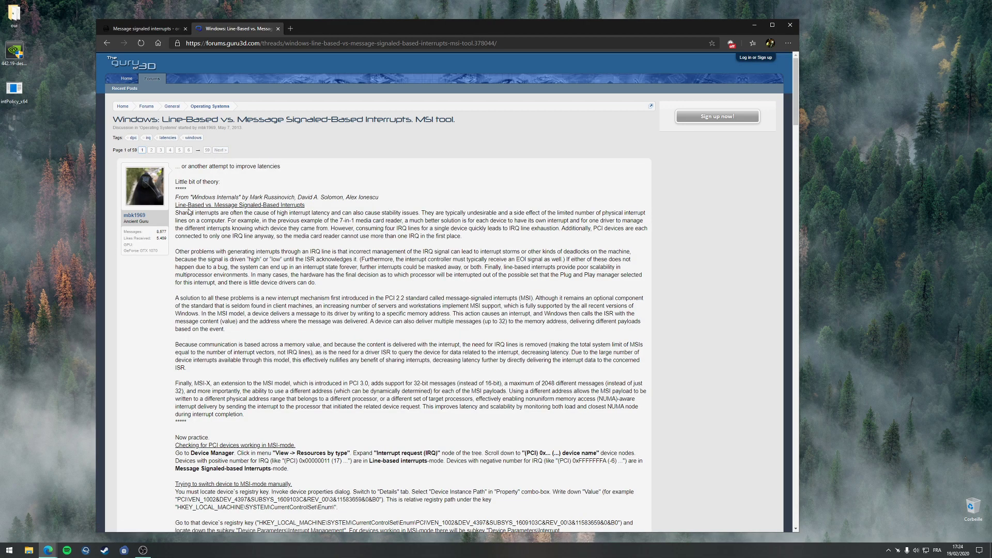
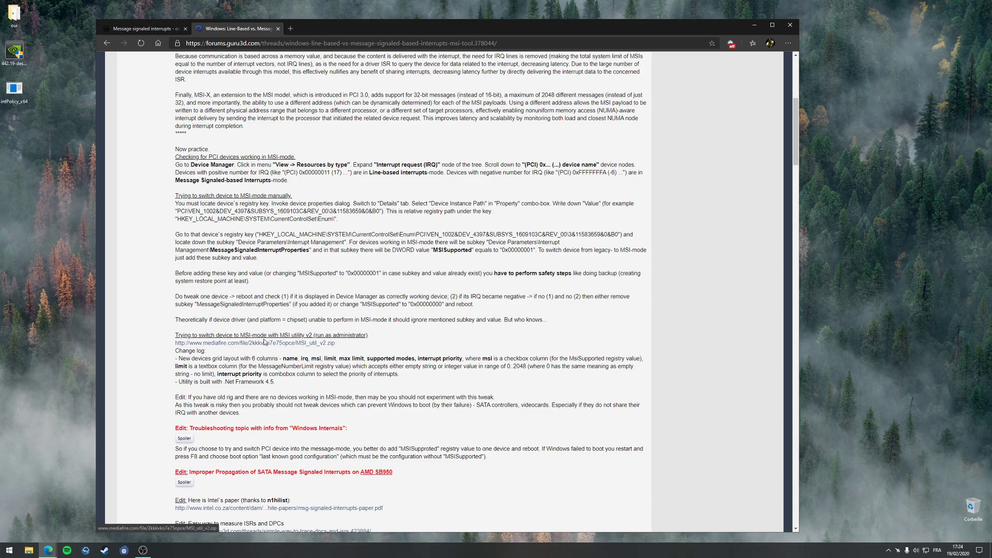
Step: Locate the forum post's section on switching devices with MSI utility v2 and its download link
scroll(269, 354, "down", 2)
left_click_drag(347, 275, 176, 263)
left_click(269, 281)
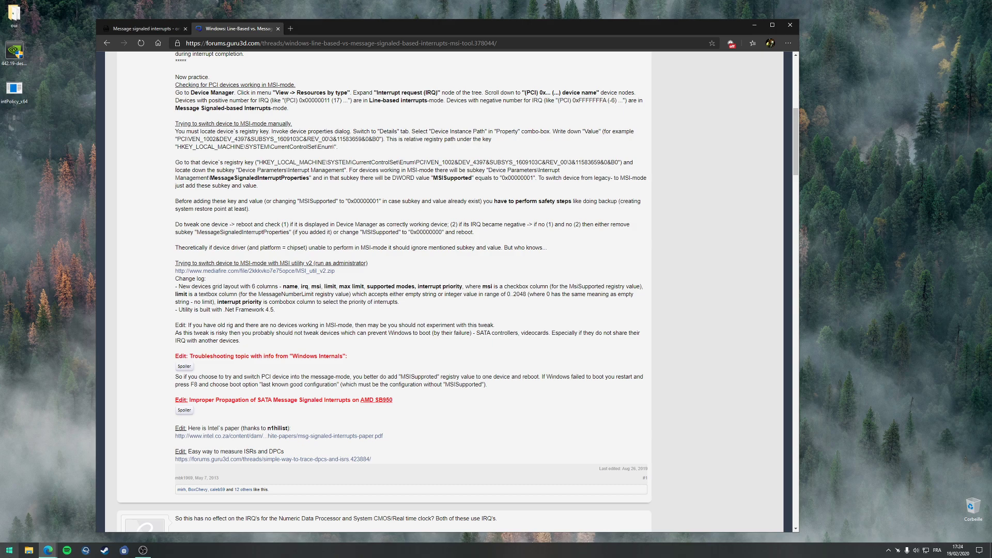
Step: Run MSI_util_v2 as administrator from its Downloads folder and select the NVIDIA GeForce RTX 2080 in its device list
left_click(29, 550)
left_click(253, 163)
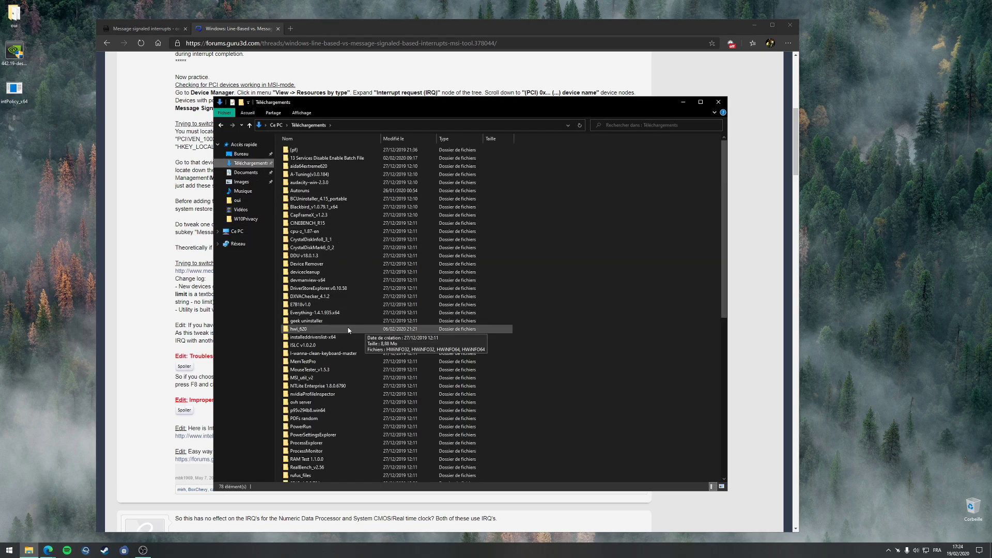
double_click(345, 379)
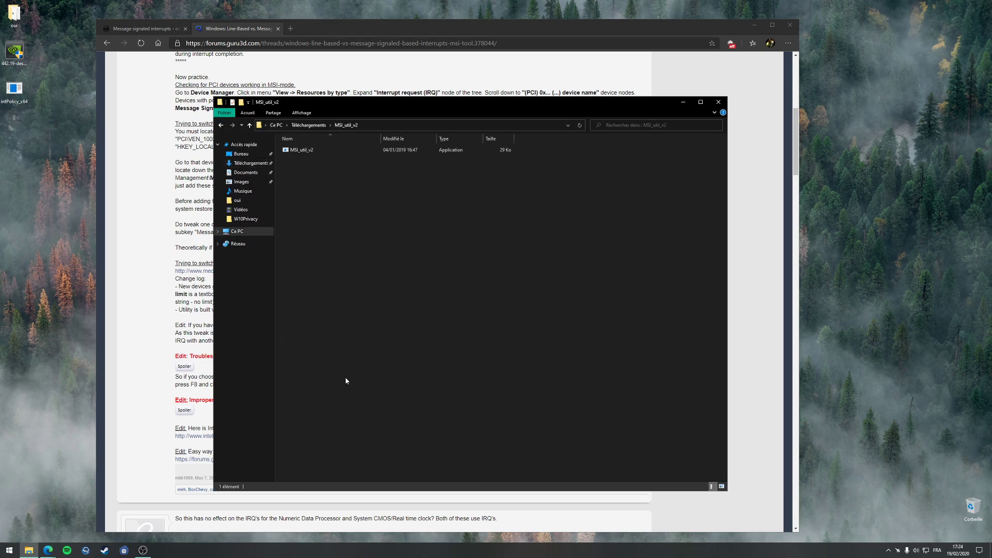
right_click(311, 151)
left_click(333, 165)
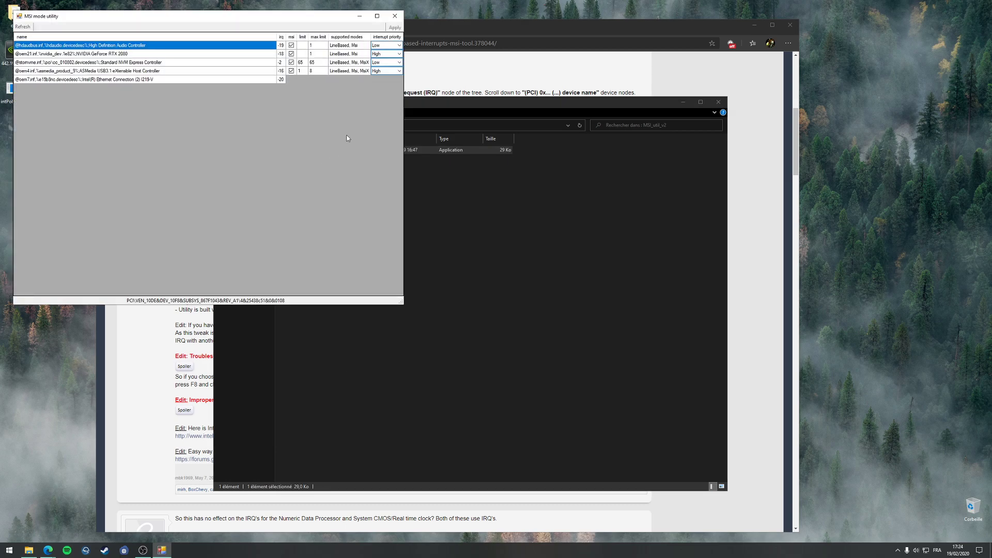
left_click_drag(247, 22, 681, 140)
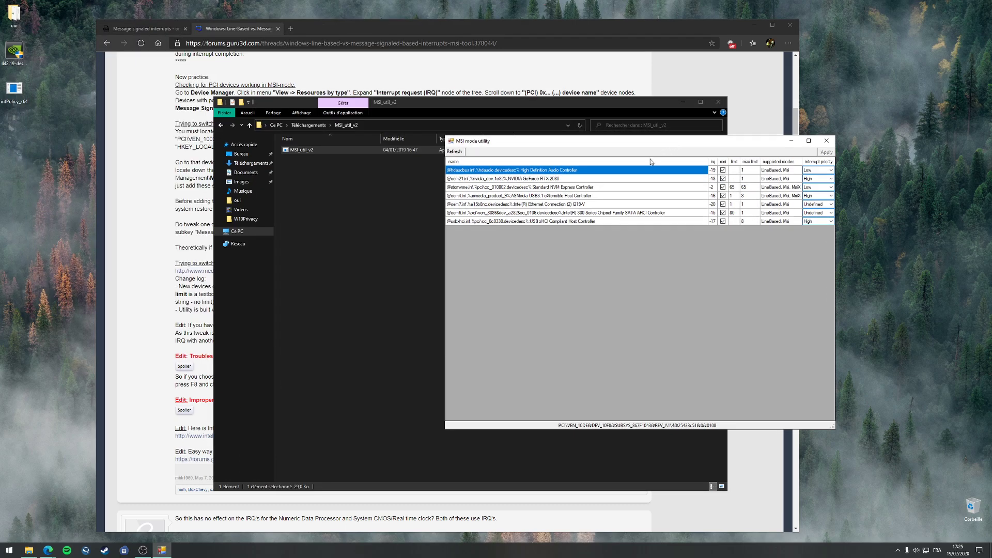
left_click(553, 179)
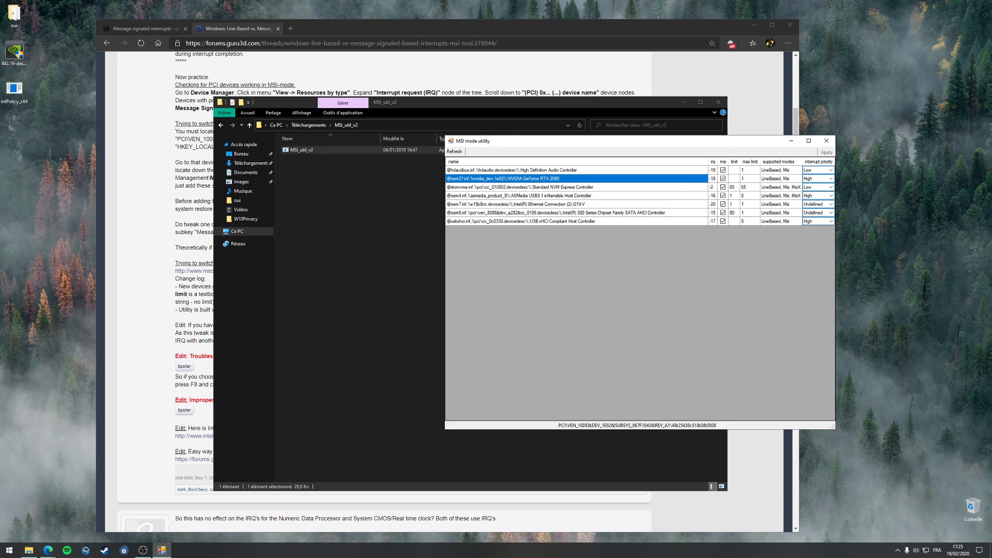
Step: Close the file browser window and show the presentation on message signaled interrupts in Edge
left_click(719, 102)
left_click(547, 92)
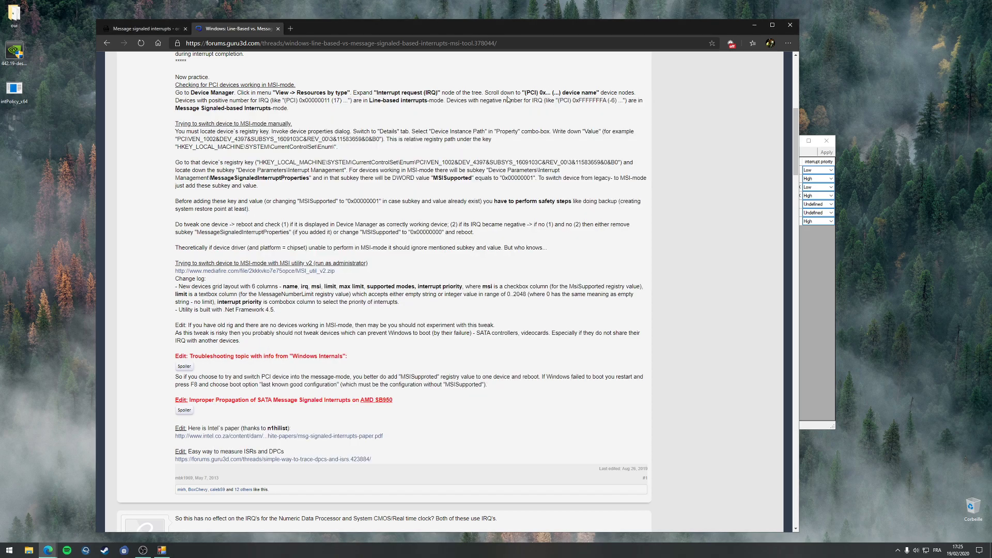
right_click(509, 99)
left_click(232, 77)
left_click(154, 30)
scroll(193, 228, "down", 5)
scroll(189, 278, "up", 5)
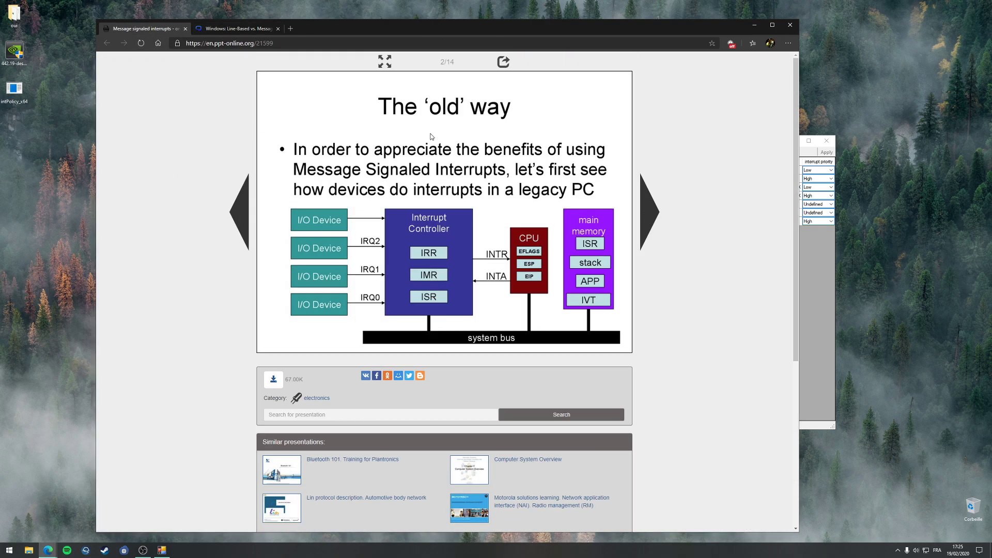
Step: Compare the slides on the 'old' and 'new' ways devices send interrupts to the CPU
left_click(643, 218)
left_click(643, 217)
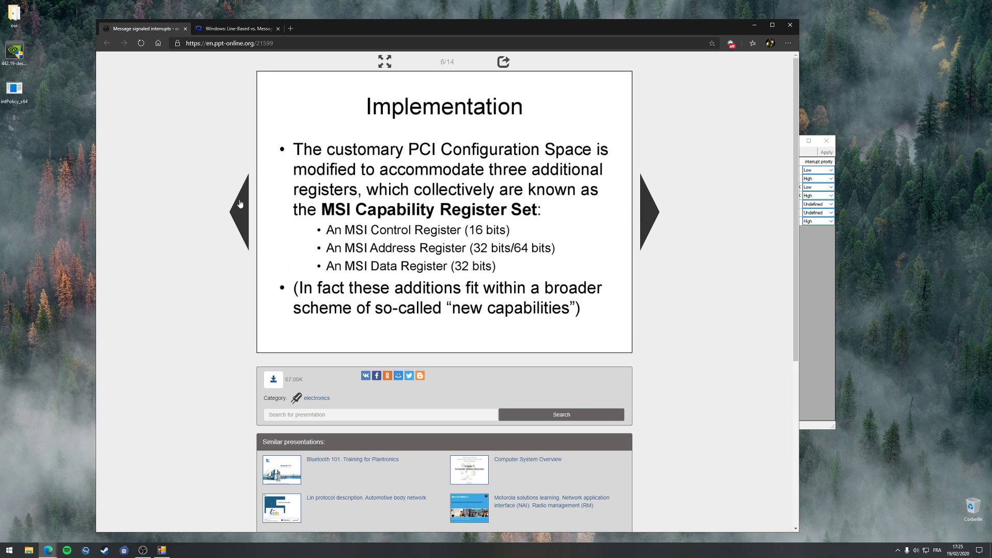
left_click(241, 205)
left_click(240, 205)
left_click(241, 206)
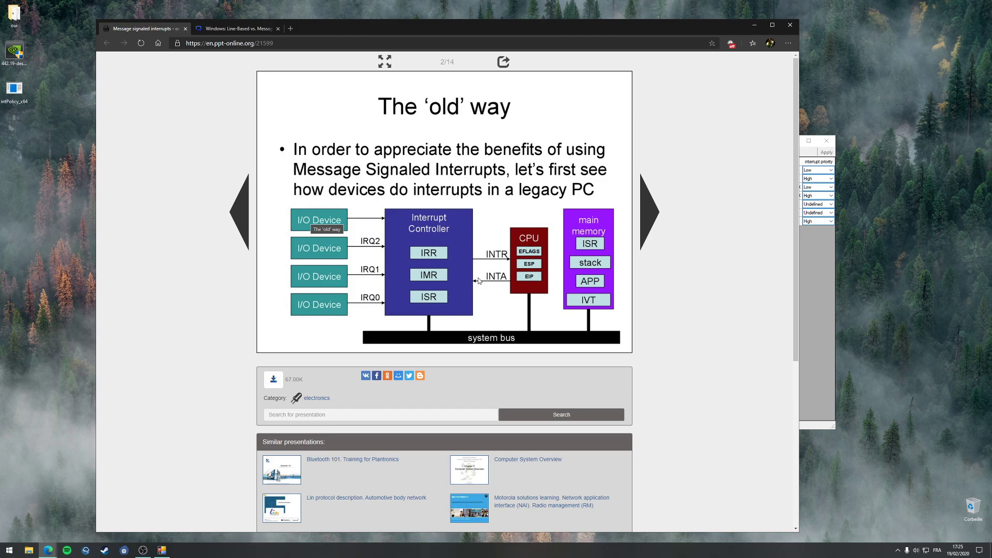
left_click(642, 216)
left_click(642, 216)
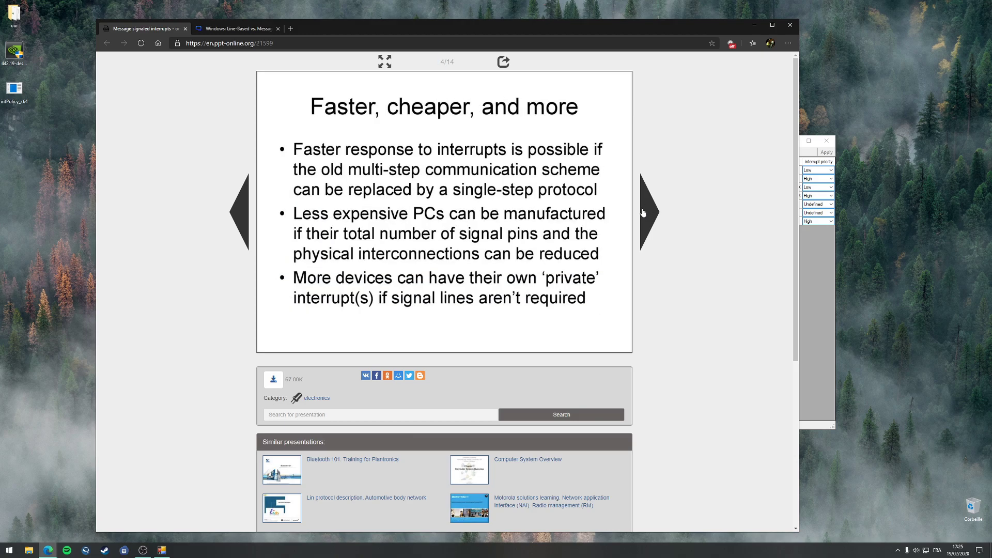
left_click(641, 216)
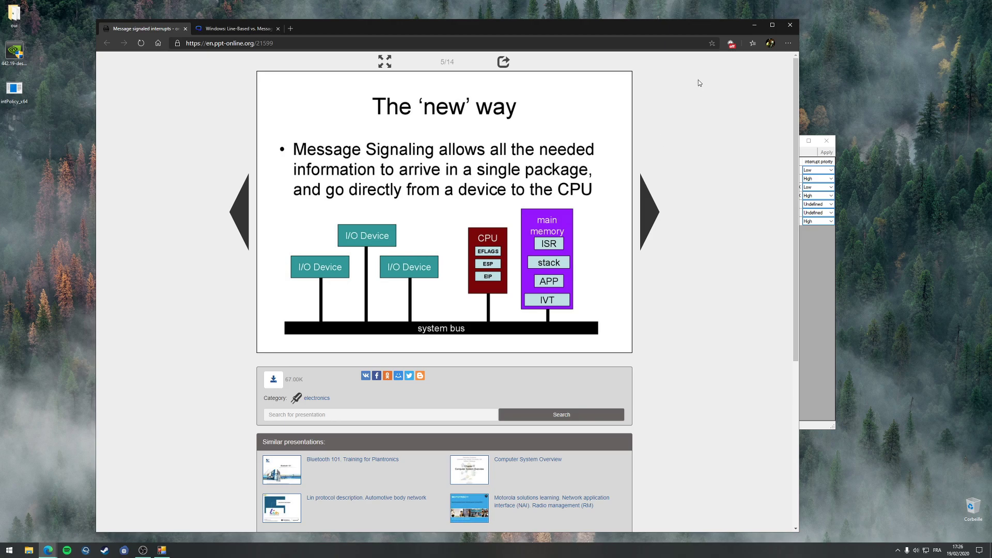
Step: Return to MSI mode utility, place it beside the forum thread and disable MSI mode for the NVIDIA GeForce RTX 2080
left_click(250, 31)
left_click(813, 285)
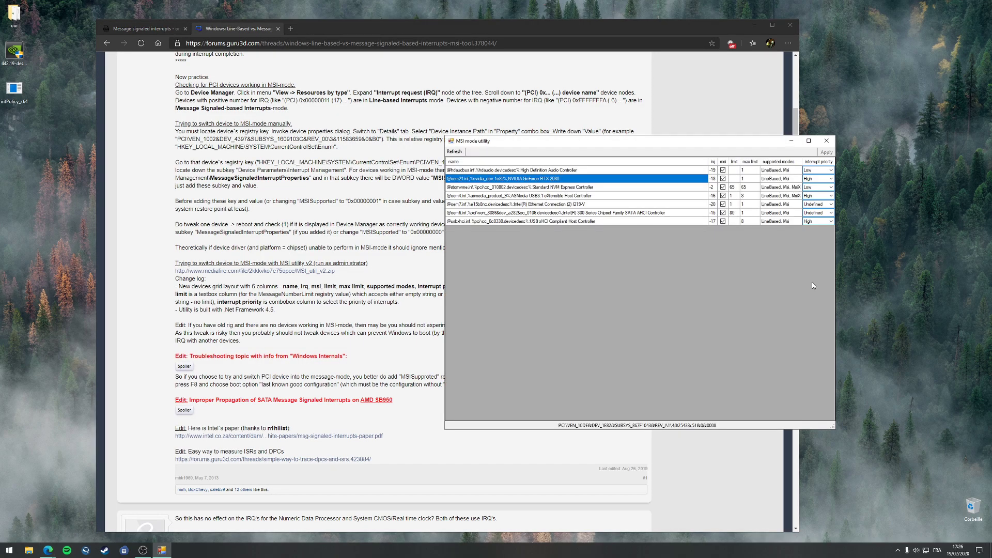
left_click_drag(590, 141, 769, 256)
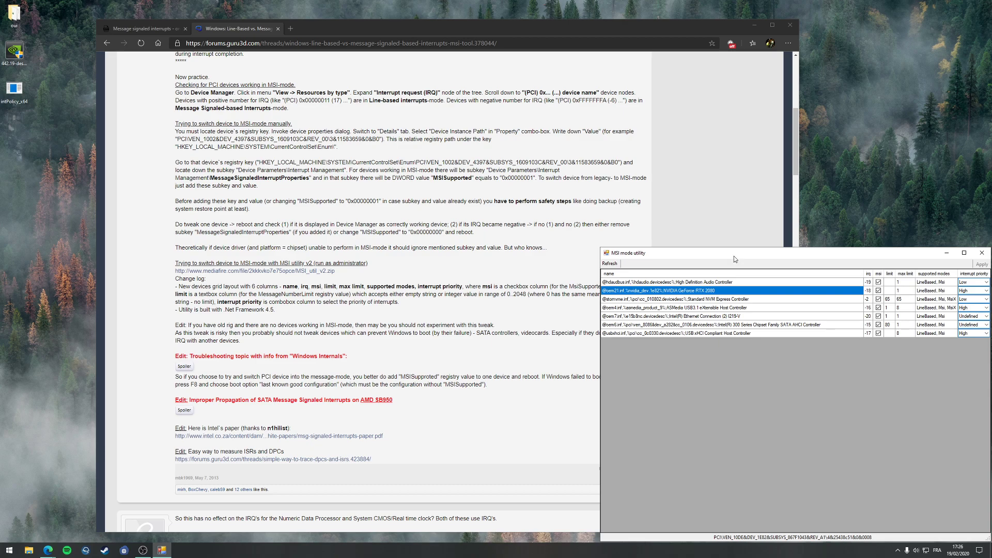
left_click_drag(733, 253, 650, 197)
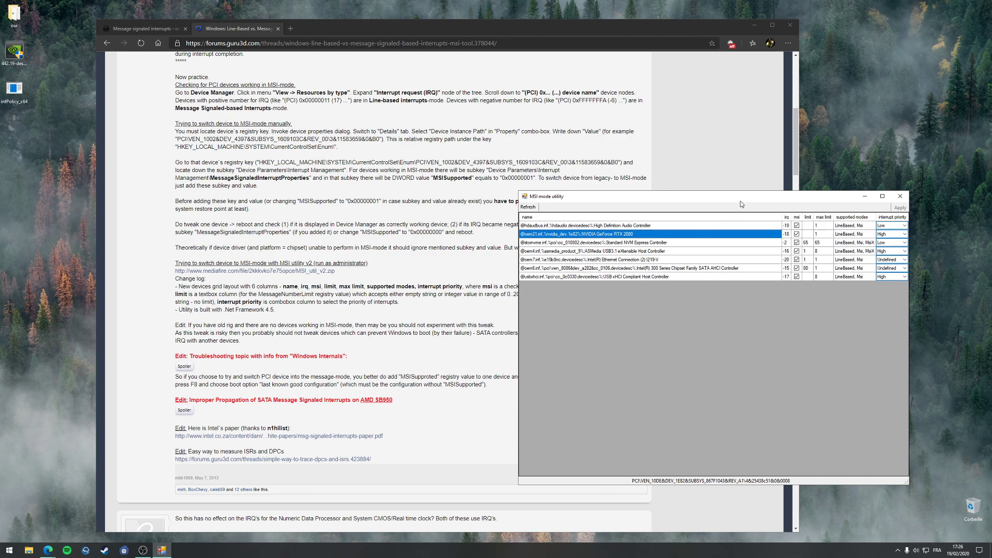
left_click_drag(741, 202, 731, 204)
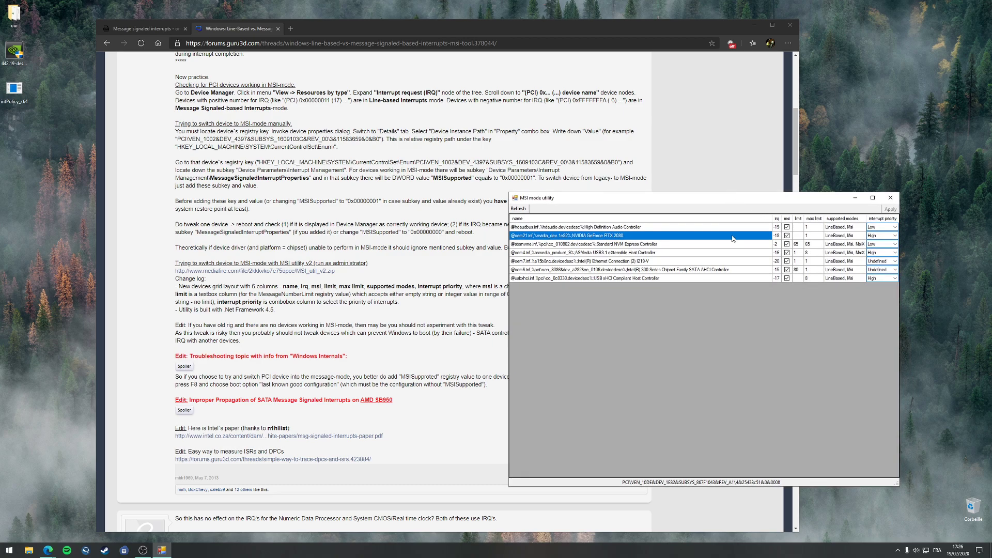
left_click(788, 237)
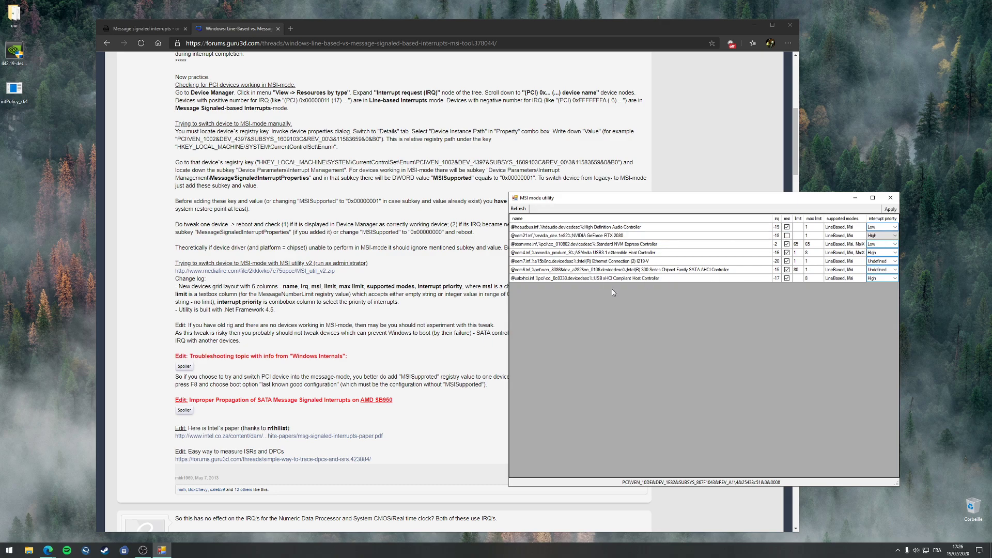
Step: Re-enable MSI mode for the NVIDIA GeForce RTX 2080
left_click(632, 236)
left_click(786, 236)
left_click(665, 237)
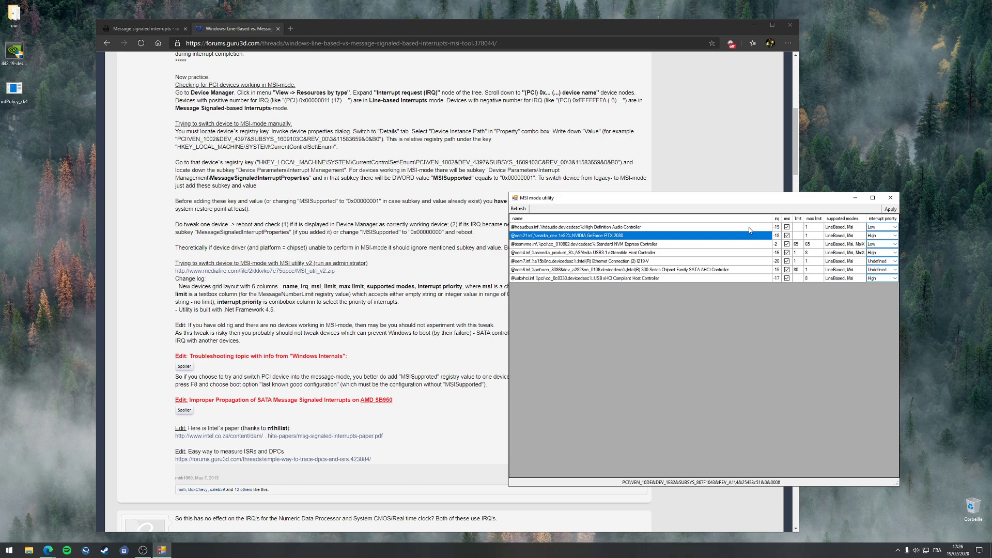
Step: Set the NVIDIA GeForce RTX 2080's interrupt priority to High and apply the changes
left_click(878, 236)
left_click(888, 236)
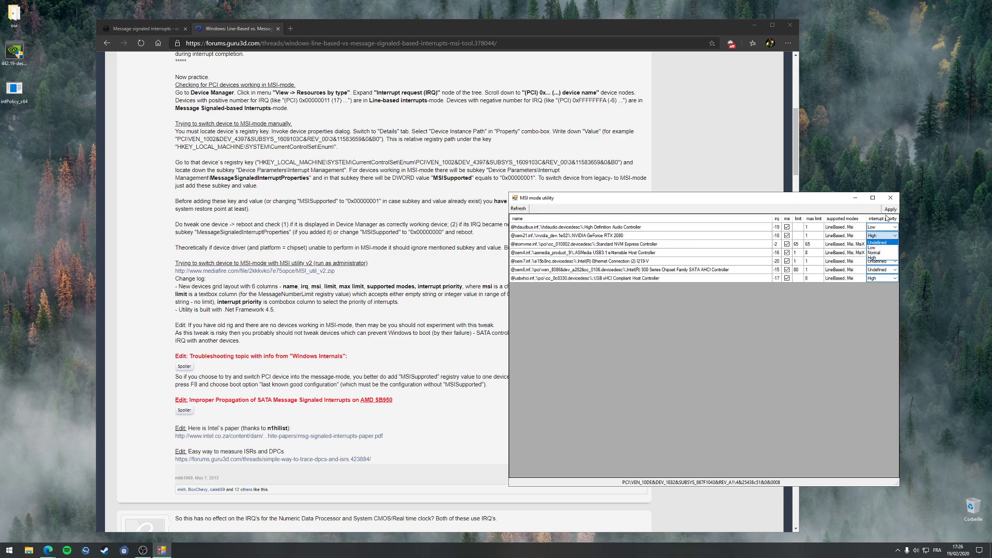
left_click(886, 258)
left_click(683, 238)
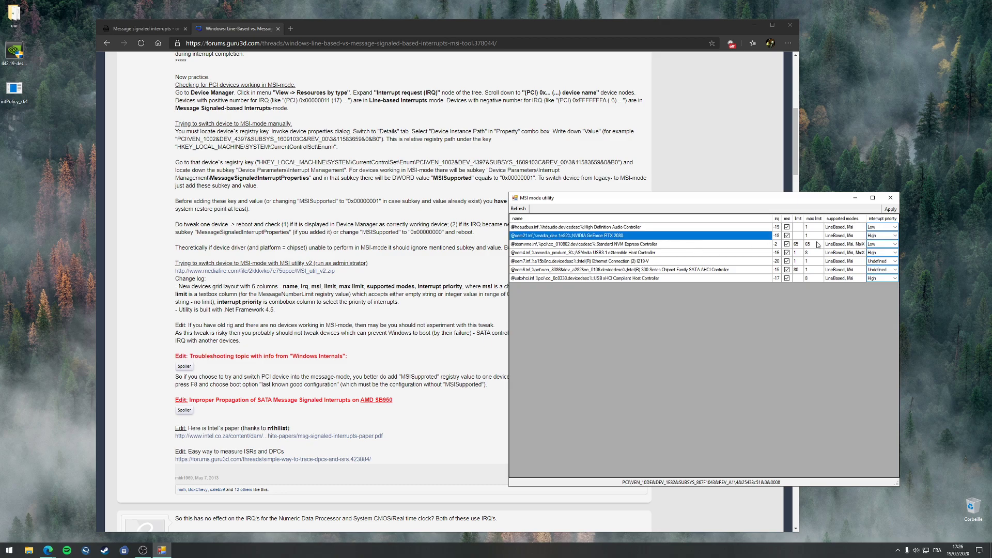
left_click(782, 253)
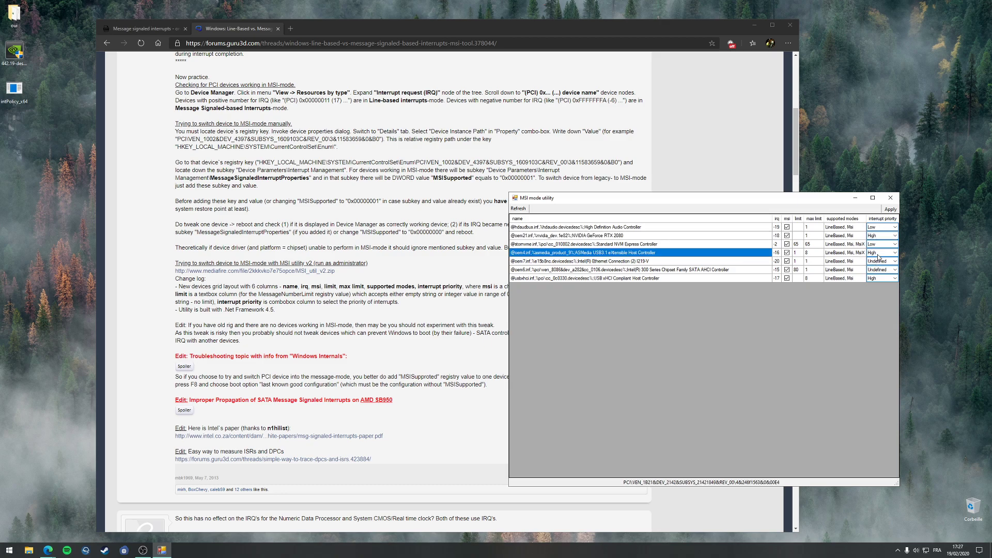
left_click(891, 209)
left_click_drag(723, 205, 684, 213)
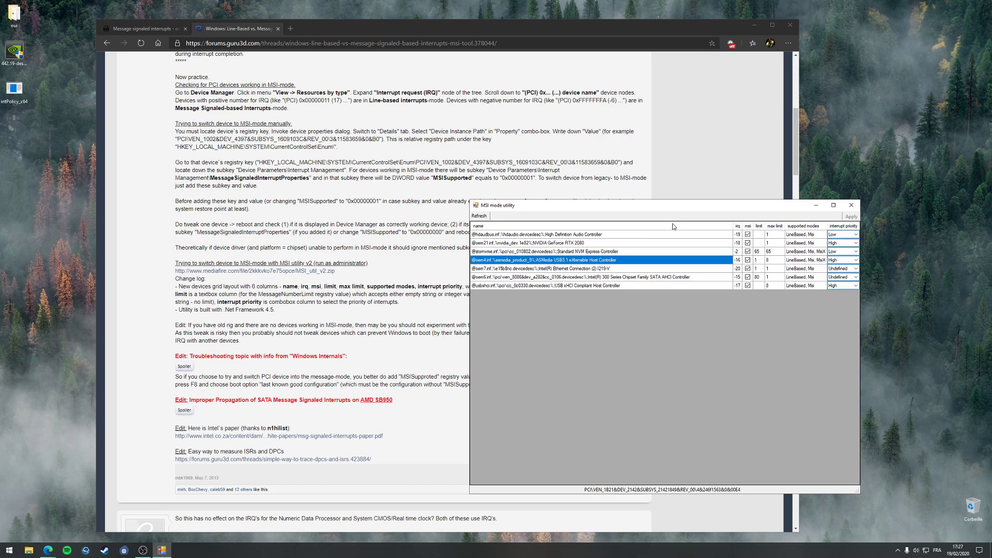
Step: Toggle MSI mode for the NVIDIA GeForce RTX 2080, leave it enabled, apply the change and close MSI mode utility
left_click(661, 236)
left_click(664, 242)
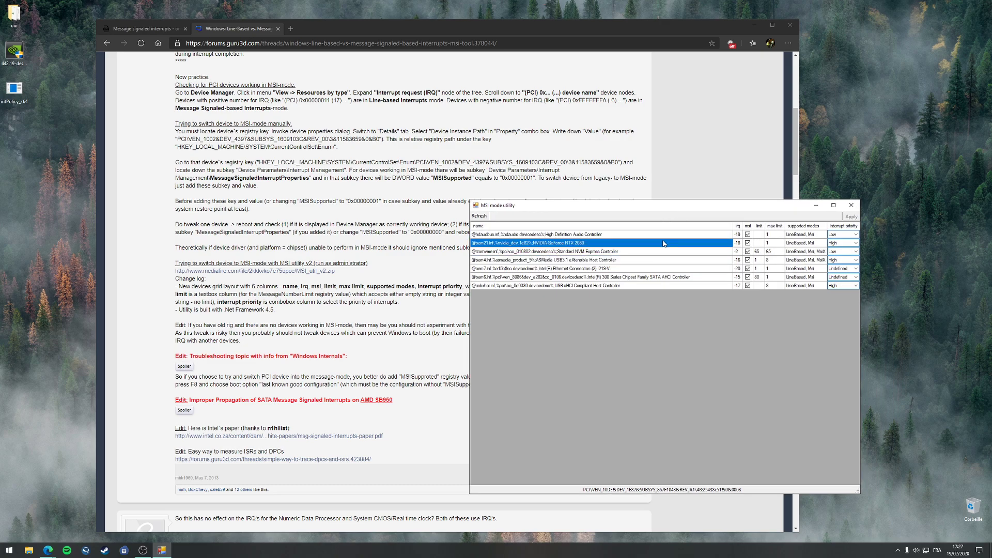
left_click(748, 243)
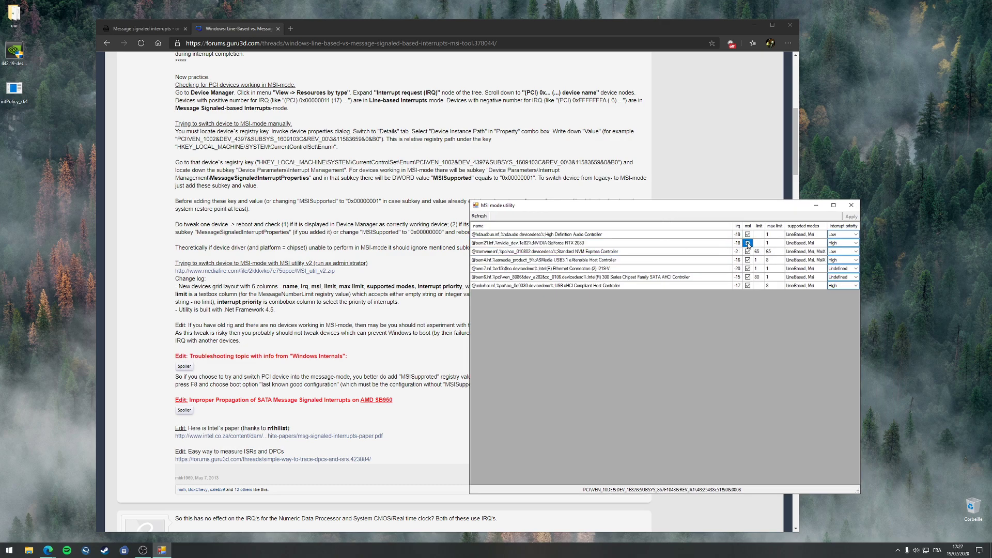
left_click(663, 243)
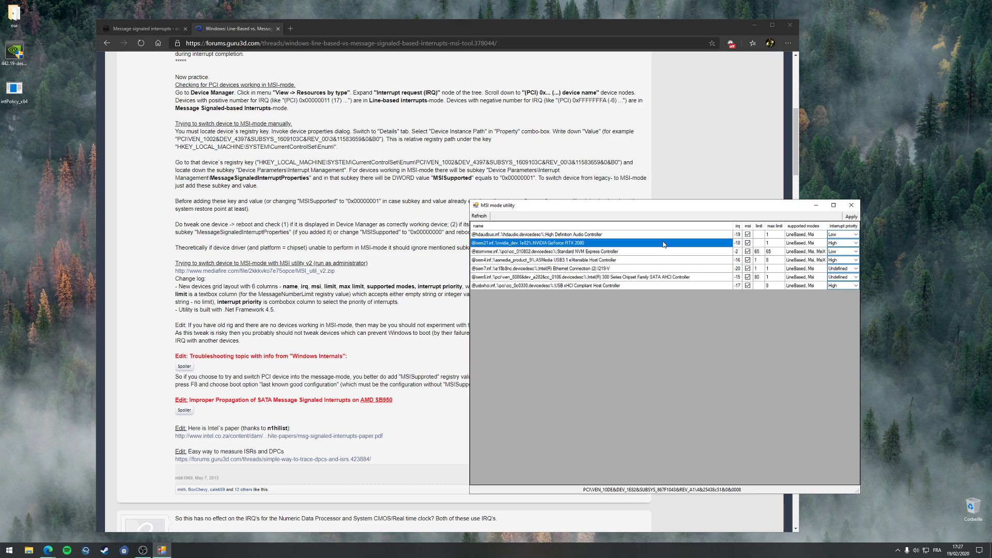
left_click_drag(655, 211, 674, 200)
left_click(767, 233)
left_click(871, 207)
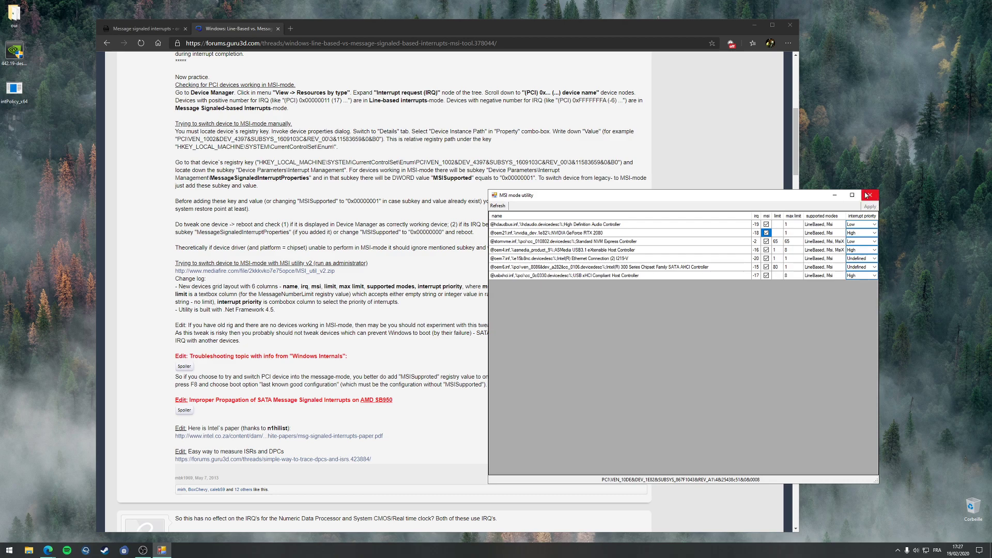
left_click(867, 195)
Step: Open a new browser tab and shift the browser window to make room for the 442.19 NVIDIA driver installer on the desktop
left_click(291, 29)
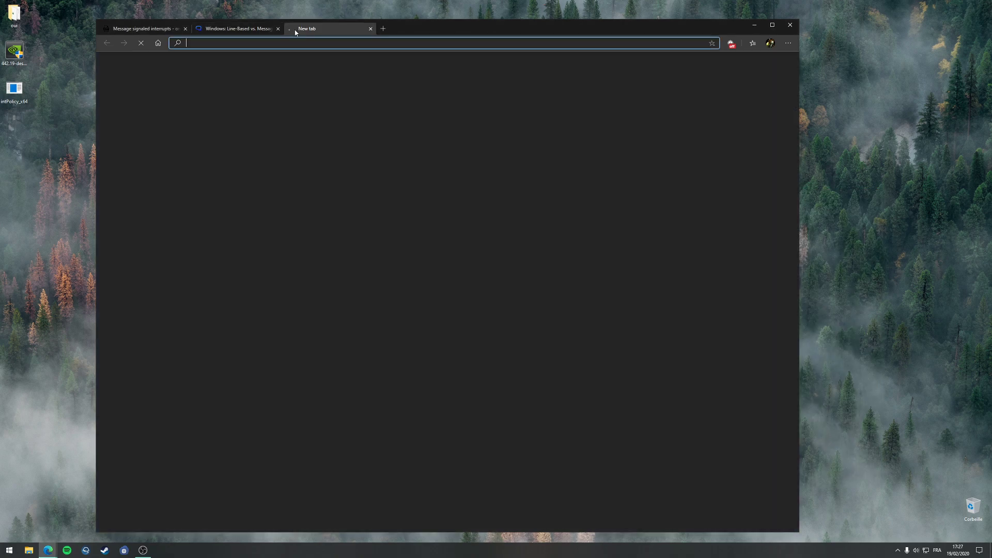
right_click(308, 225)
left_click(216, 190)
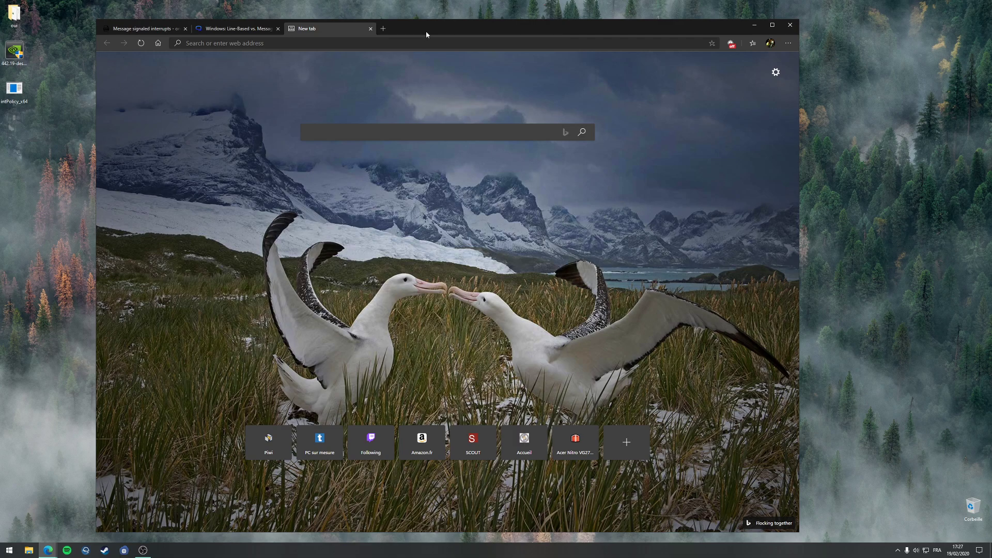
left_click_drag(424, 35, 520, 33)
left_click_drag(14, 57, 130, 113)
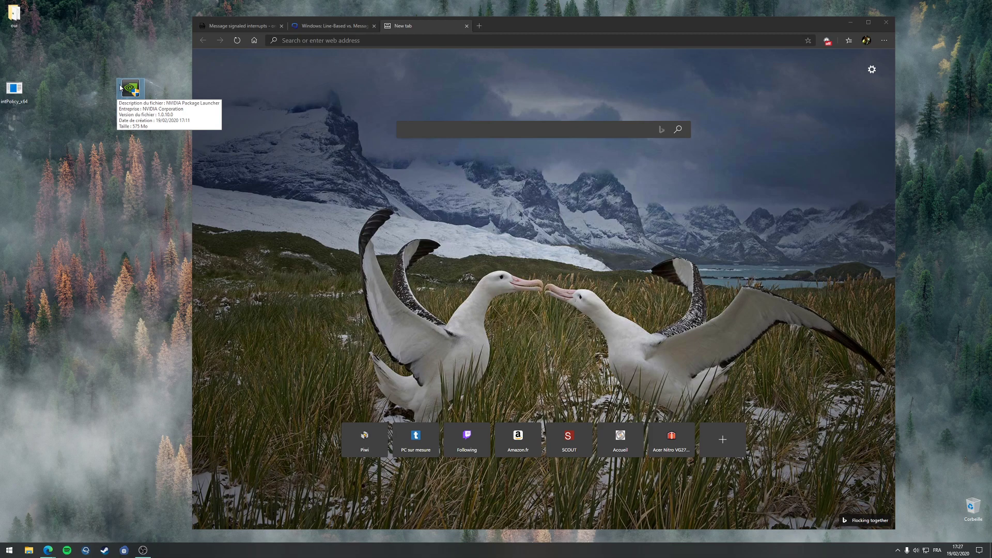
left_click(143, 116)
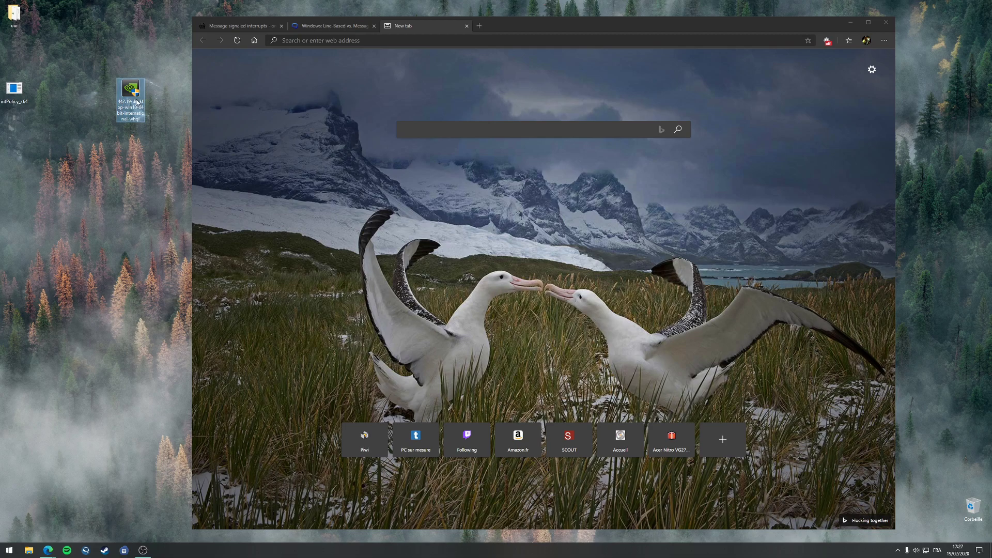
Step: Search Google for Nvslimmer and, in another new tab, for nvcleaninstall
left_click(316, 41)
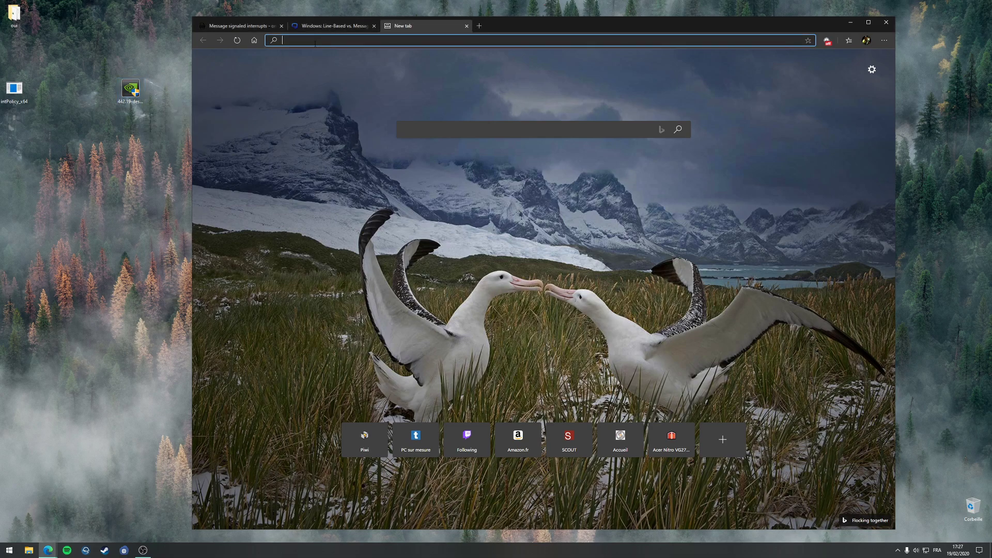
type("Nvslimmer&oq=nvslimmer&aqs=chrome.0.69i59j0l4.1084j0j7&sourceid=chrome&ie=UTF-8")
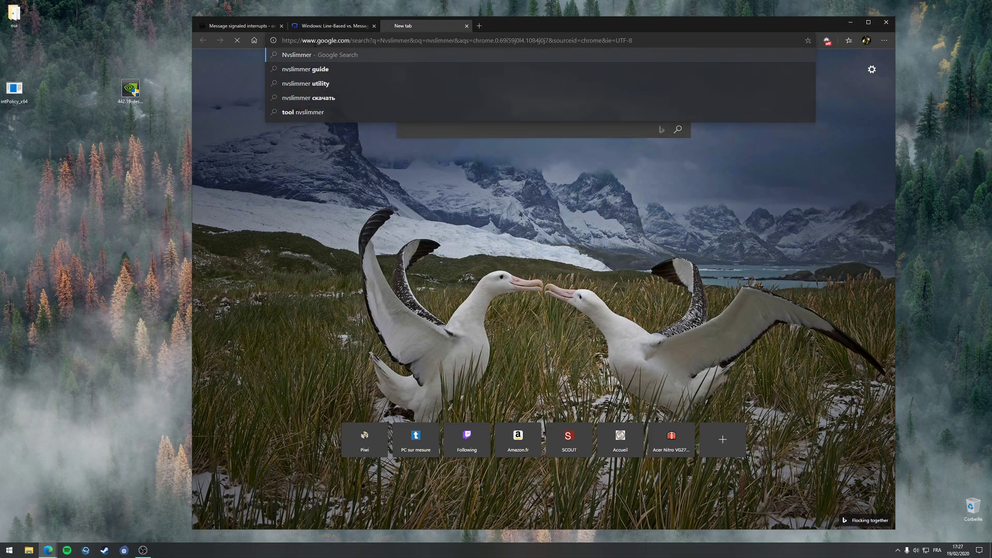
key("Return")
key("ctrl+t")
type("nvcleaninstall")
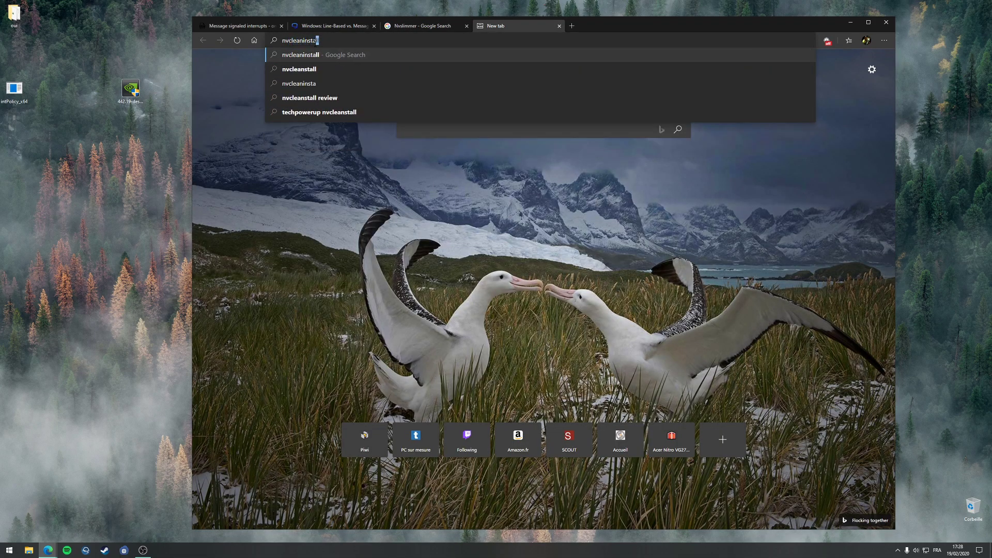
key("Return")
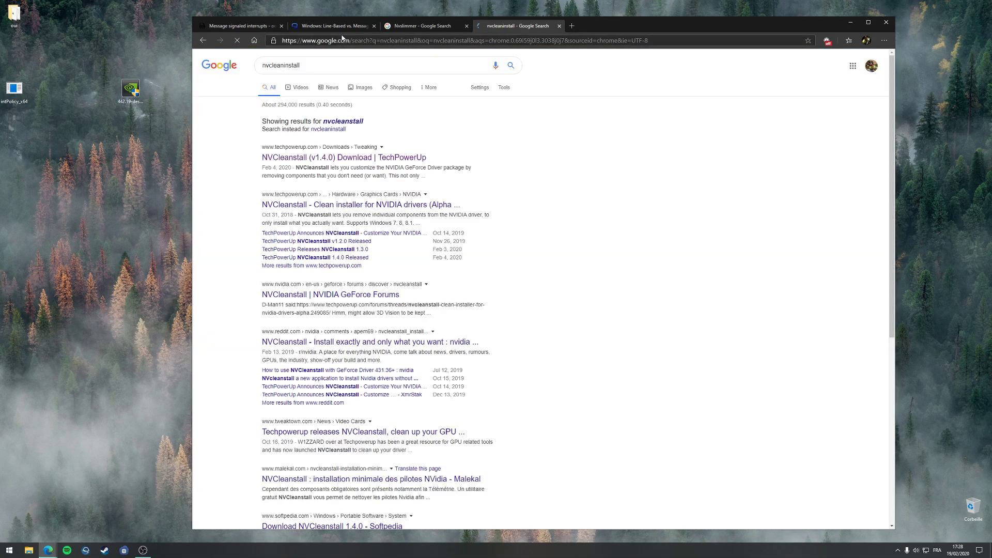
Step: Open TechPowerUp's NVCleanstall download page and the guru3D forum thread on the NVIDIA driver slimming utility from their search results
left_click(359, 160)
left_click(434, 31)
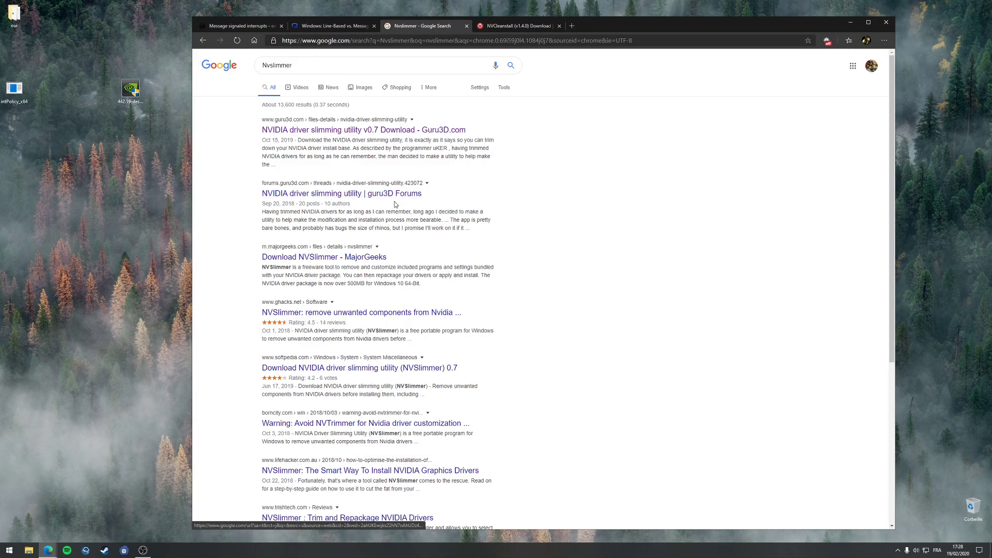
left_click(398, 196)
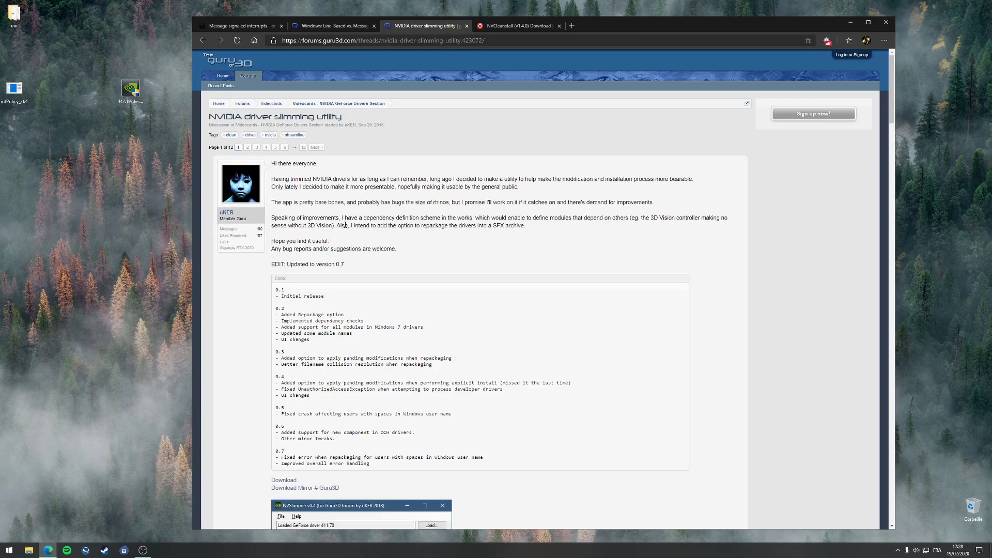
Step: Examine the NVSlimmer thread's version history and its screenshot of selectable driver components, glancing at the NVCleanstall page for comparison
scroll(346, 226, "down", 4)
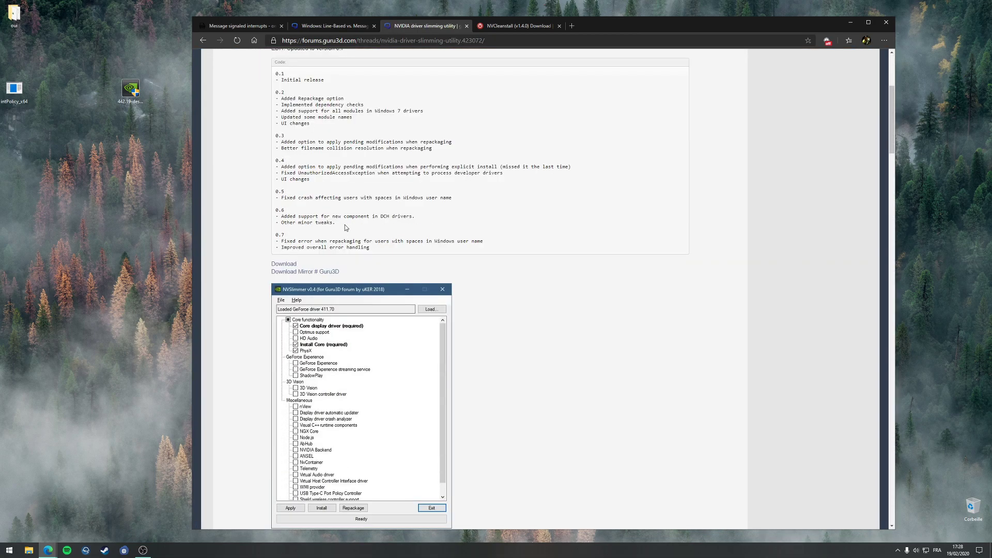
left_click(511, 25)
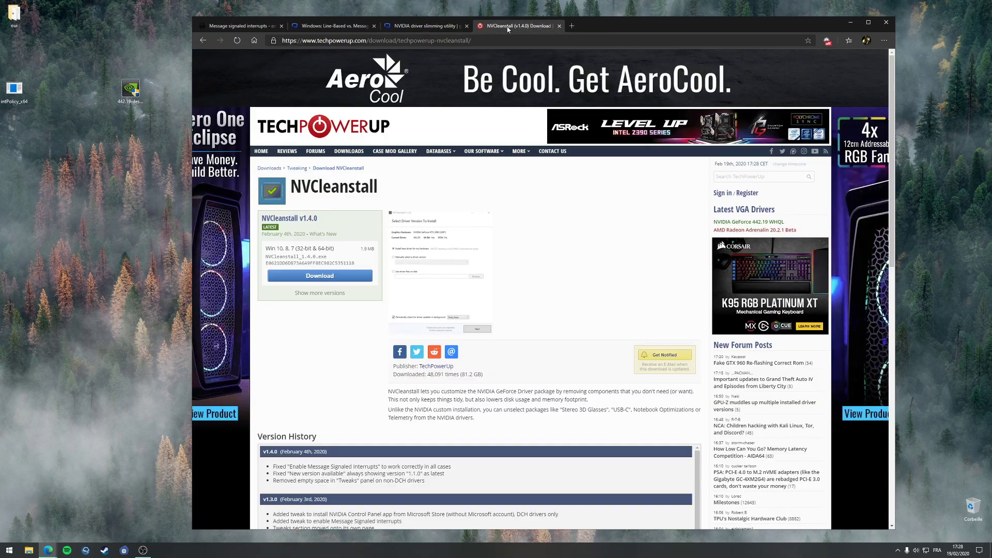
left_click(410, 27)
scroll(354, 233, "down", 3)
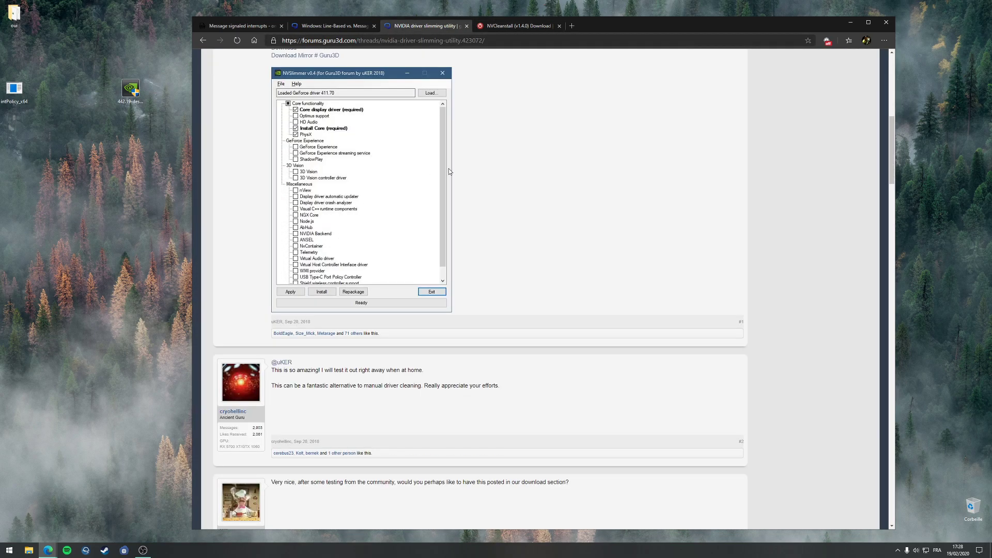
scroll(444, 173, "up", 3)
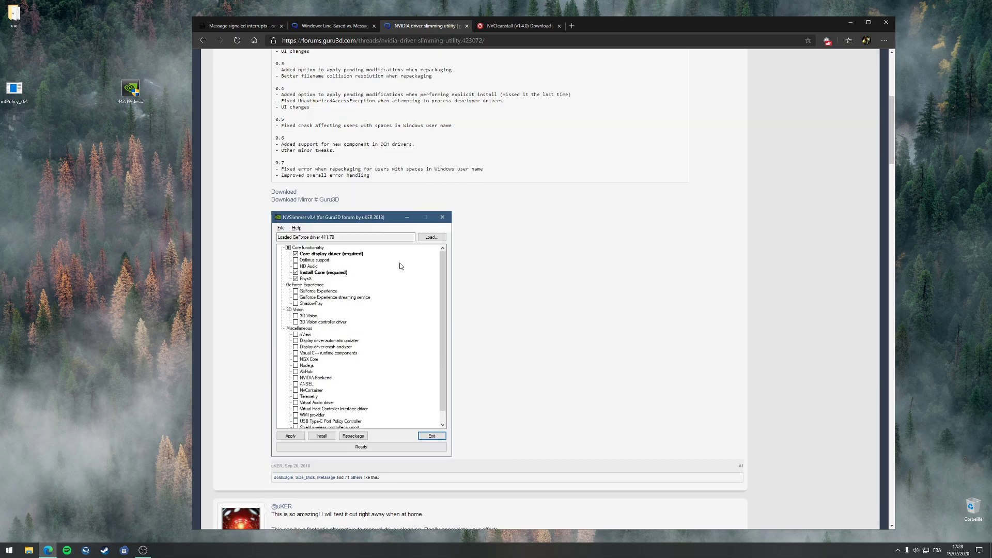
scroll(508, 260, "down", 2)
scroll(455, 212, "up", 5)
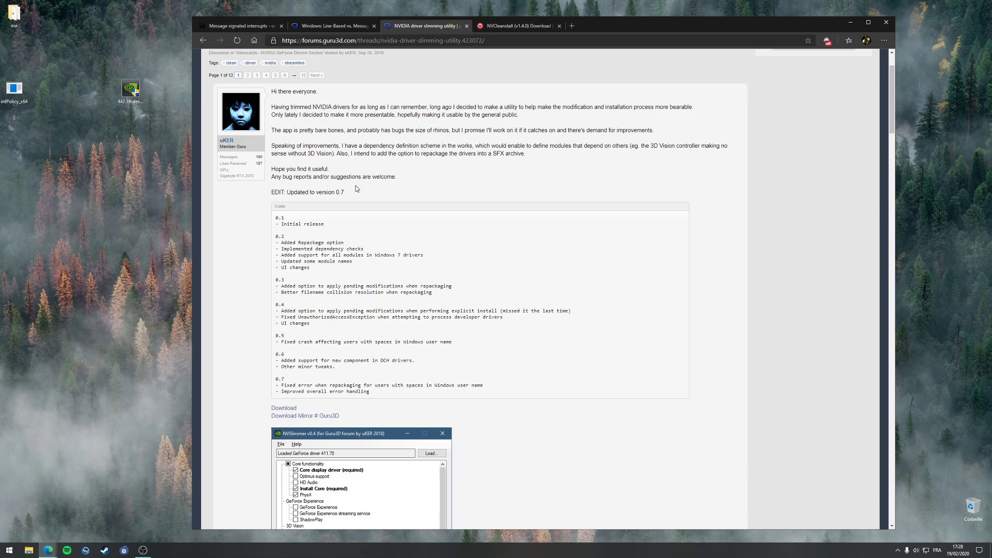
scroll(355, 185, "down", 4)
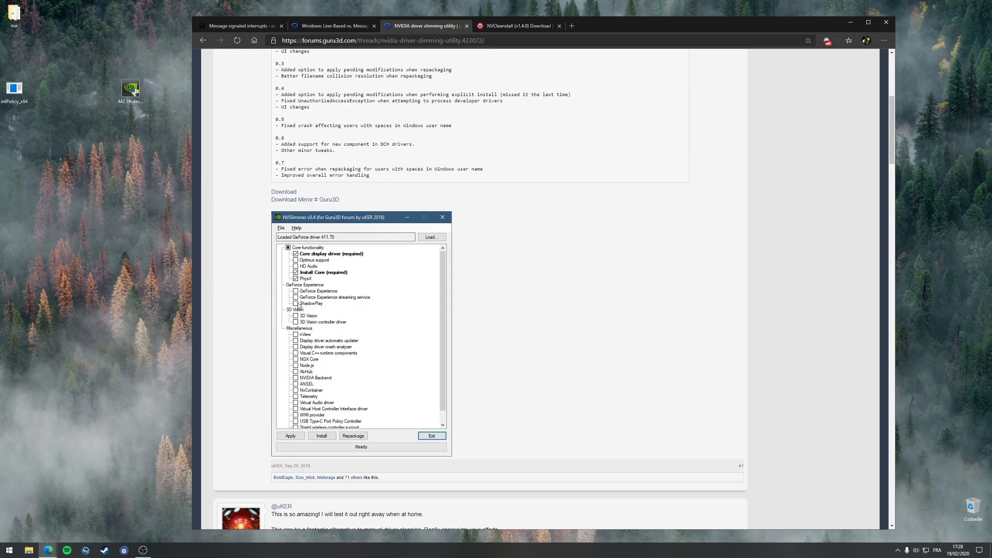
Step: Return to the NVCleanstall page, enlarge its driver version selection screenshot and close the enlarged view
left_click(504, 26)
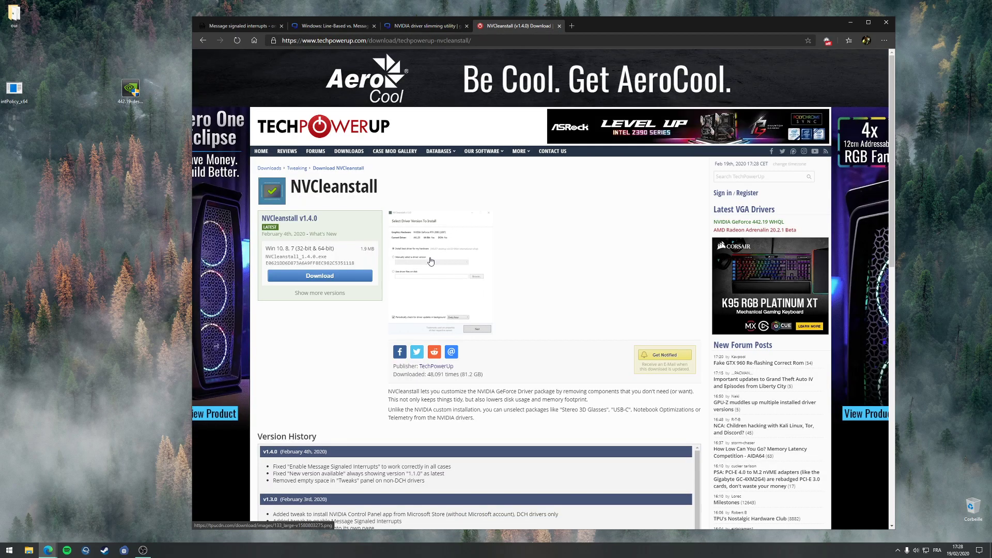
left_click(431, 261)
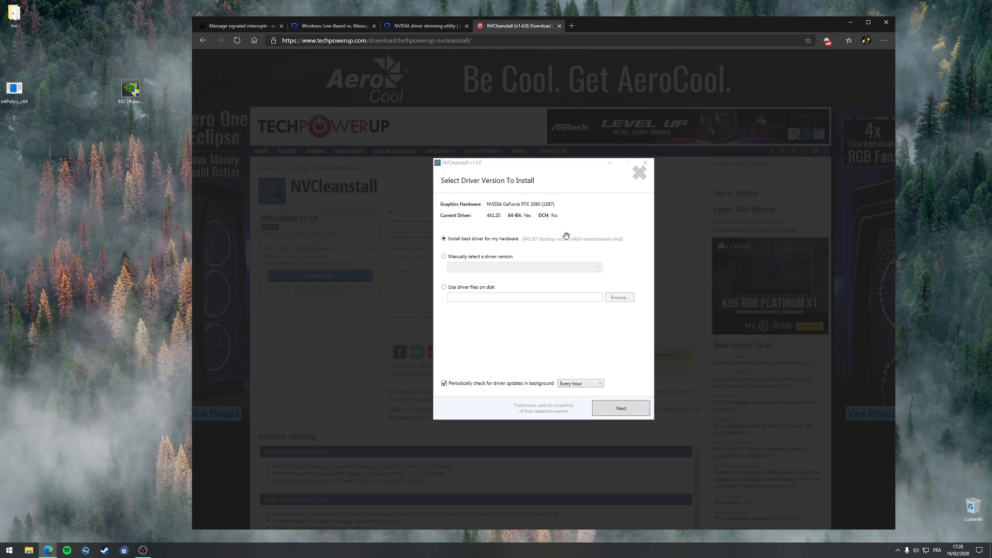
left_click(395, 252)
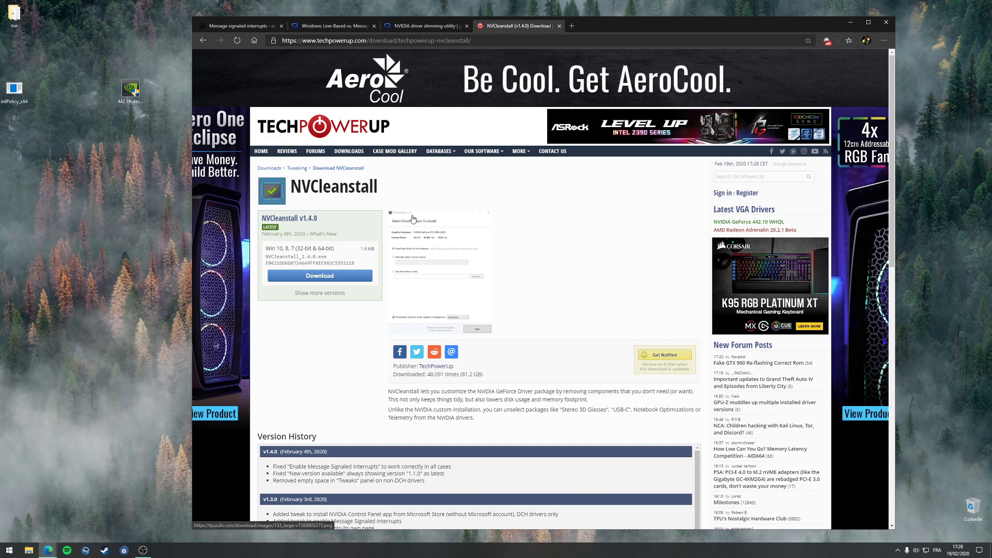
Step: Extract the 442.19 NVIDIA driver installer directly onto the desktop with 7-Zip
left_click(130, 95)
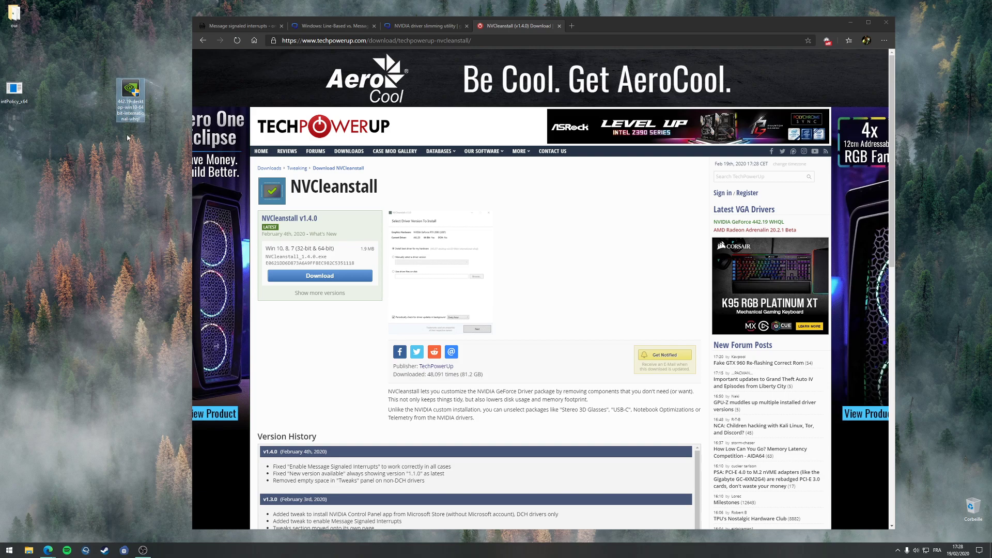
left_click_drag(133, 99, 73, 139)
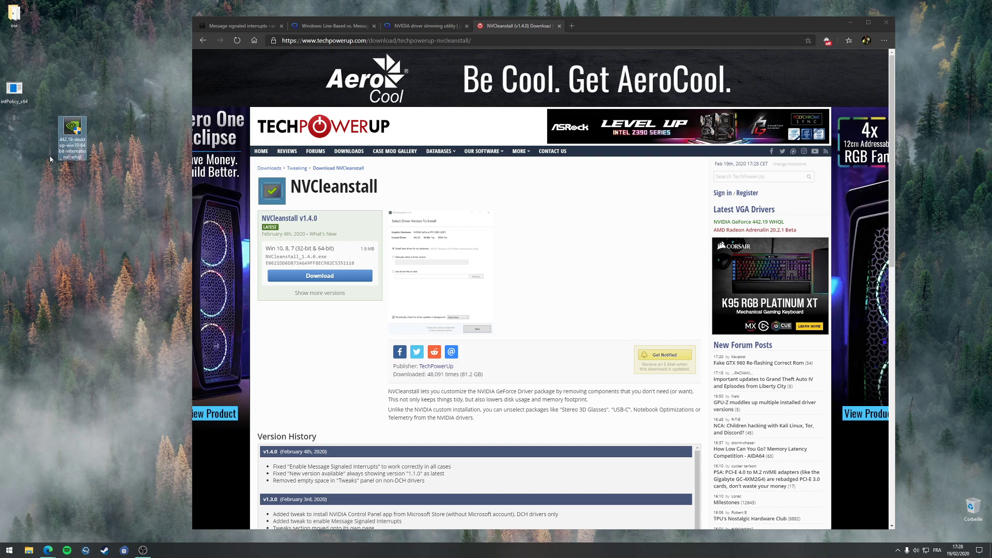
right_click(73, 134)
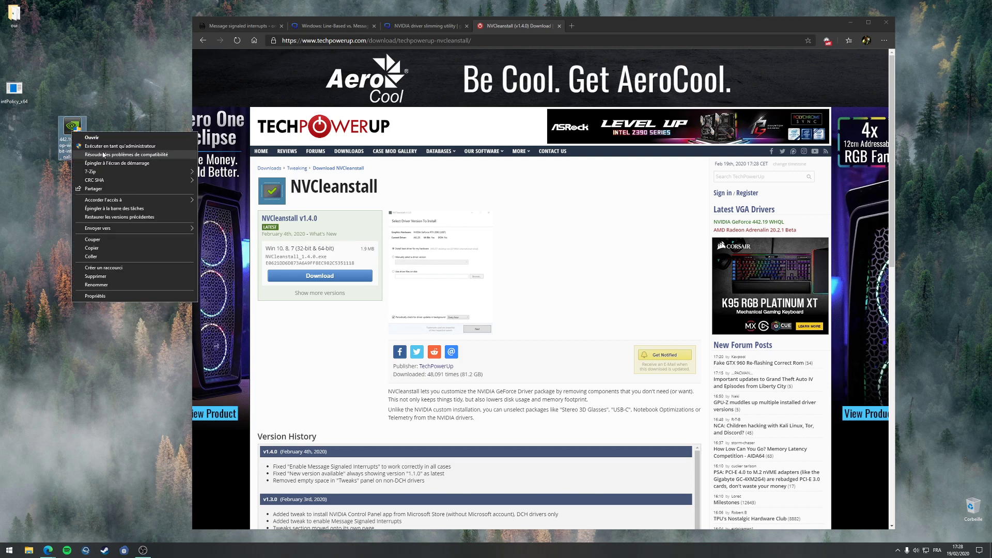
mouse_move(144, 173)
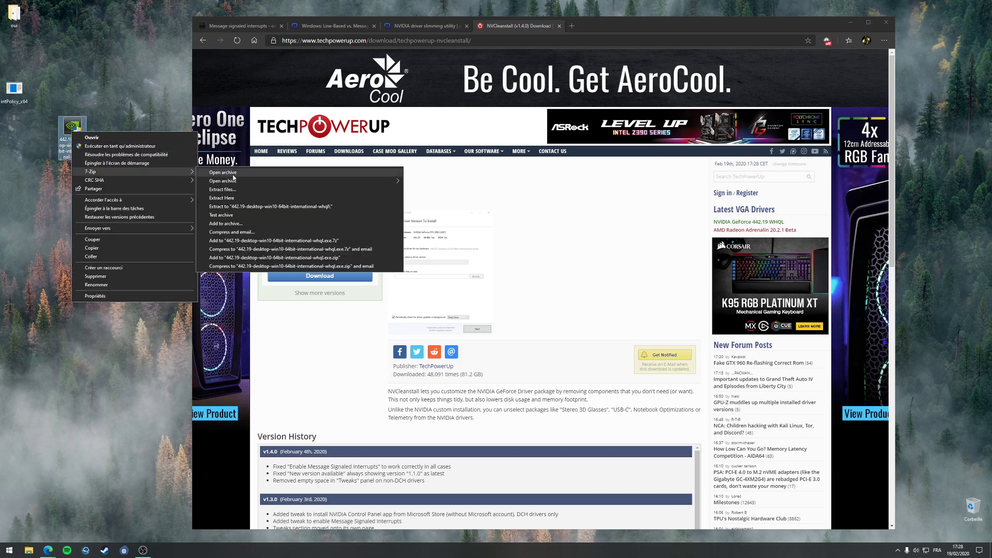
left_click(247, 199)
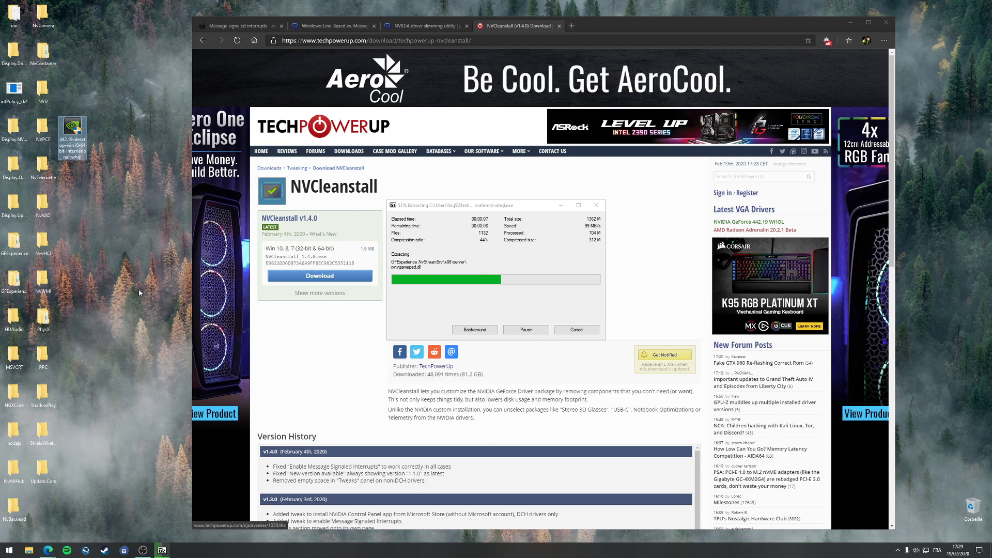
Step: Minimize the browser and move the 442.19 installer and intPolicy_x64 away from the extracted driver files on the desktop
left_click(139, 162)
left_click_drag(73, 131, 142, 155)
left_click(849, 22)
left_click(849, 22)
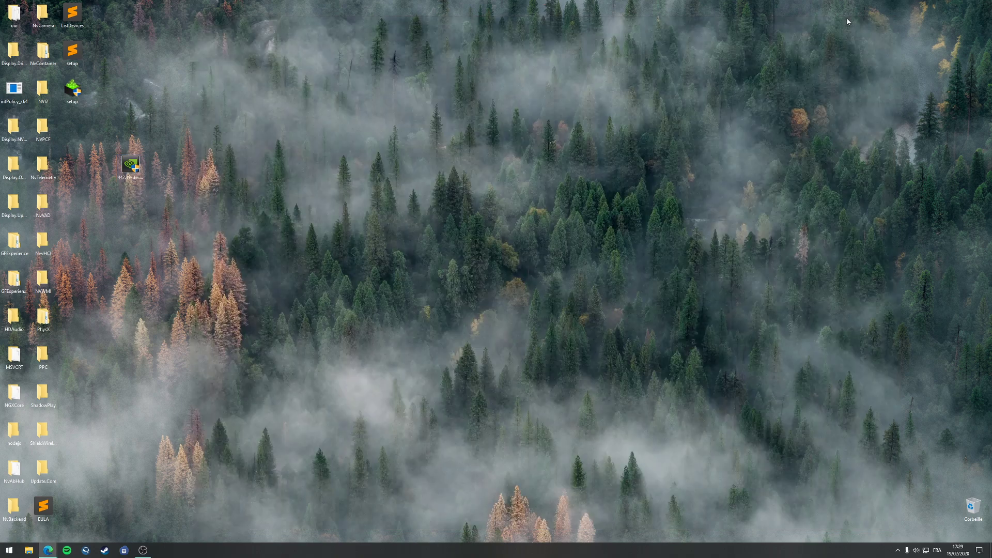
left_click_drag(14, 90, 828, 134)
left_click_drag(138, 173, 717, 251)
left_click(72, 89)
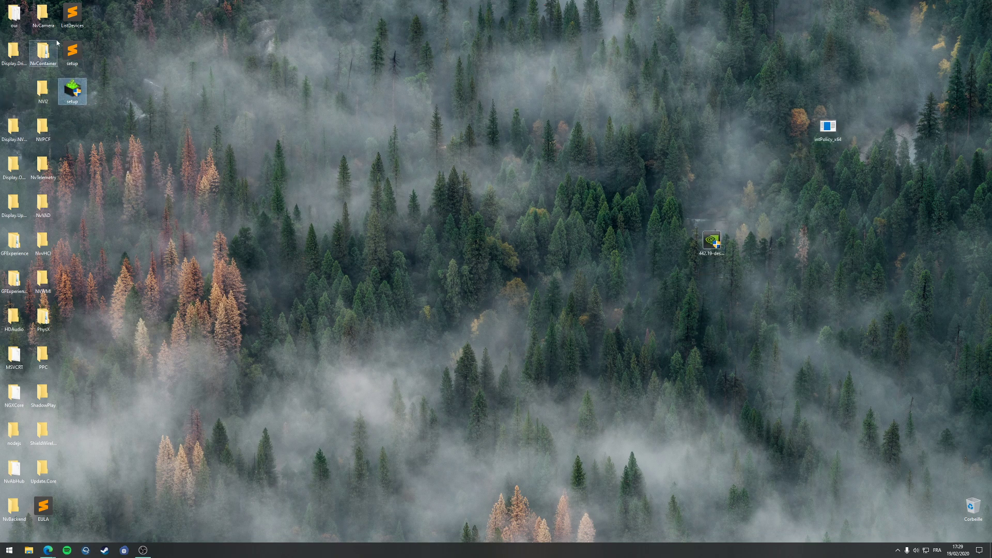
left_click(50, 20)
left_click(49, 51)
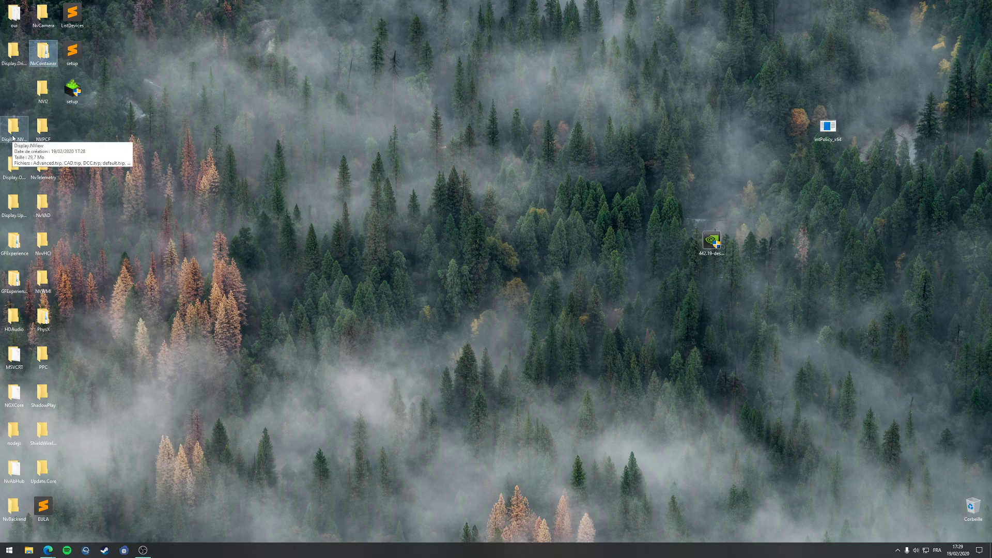
left_click(13, 165)
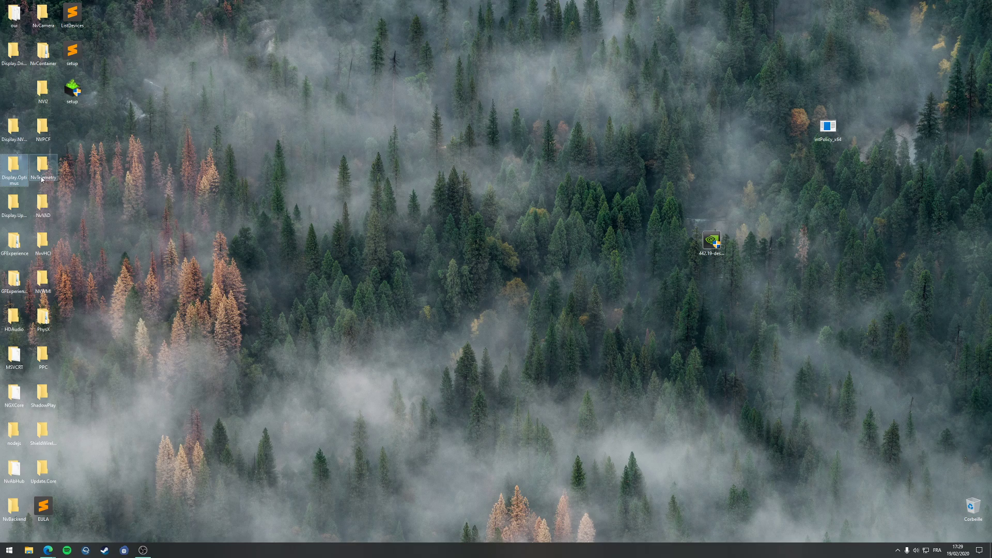
left_click(43, 281)
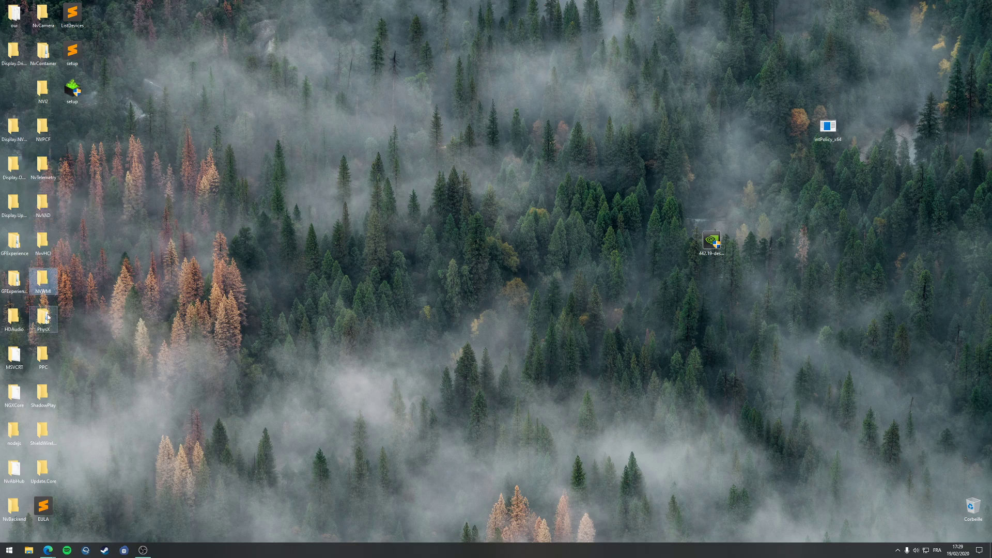
left_click(46, 316)
left_click(52, 401)
left_click(137, 483)
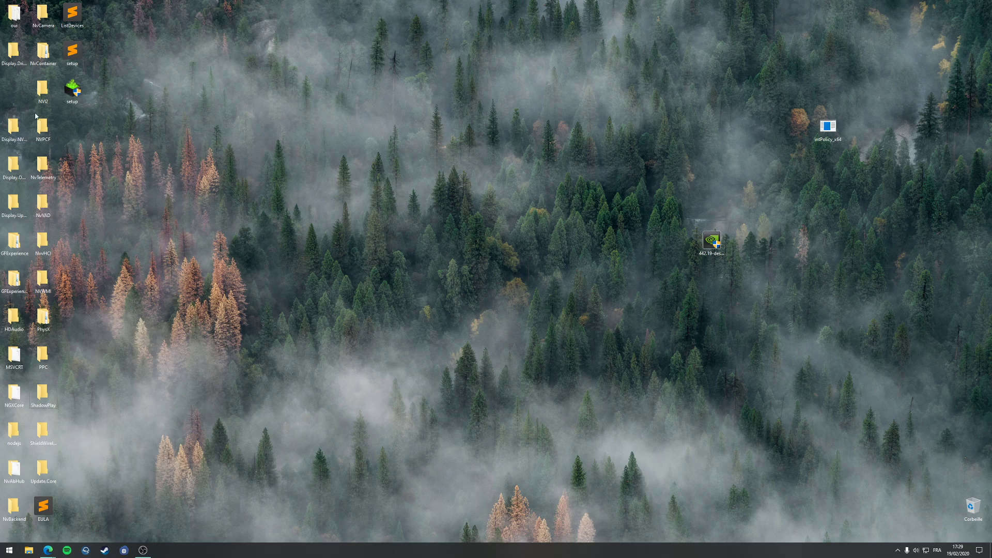
Step: Select the optional driver component folders, including NvCamera, NvContainer, NvTelemetry, GFExperience, HDAudio, PhysX, NGXCore and ShadowPlay, and duplicate them on the desktop
left_click(48, 17)
left_click(47, 51, "ctrl")
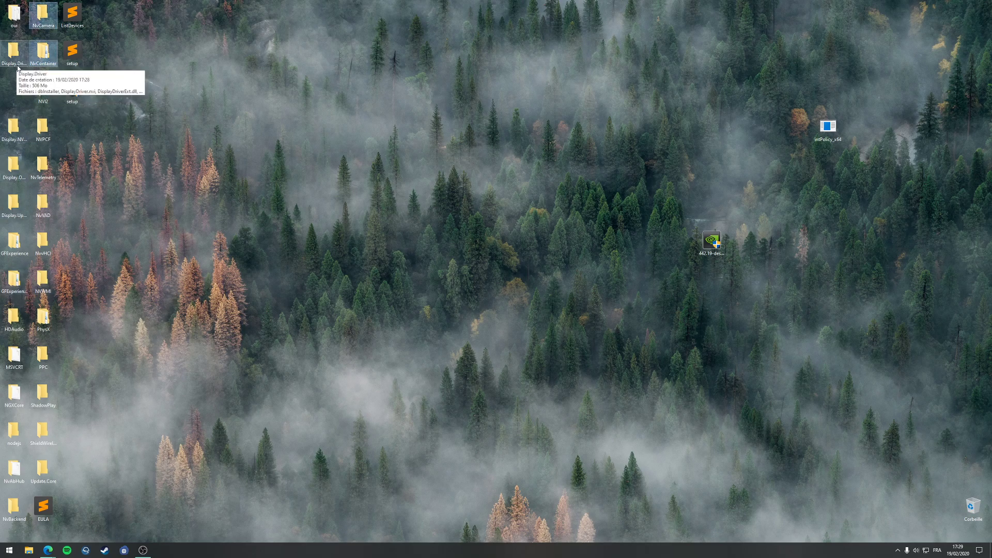
left_click(15, 168, "ctrl")
left_click(41, 168, "ctrl")
left_click(42, 204, "ctrl")
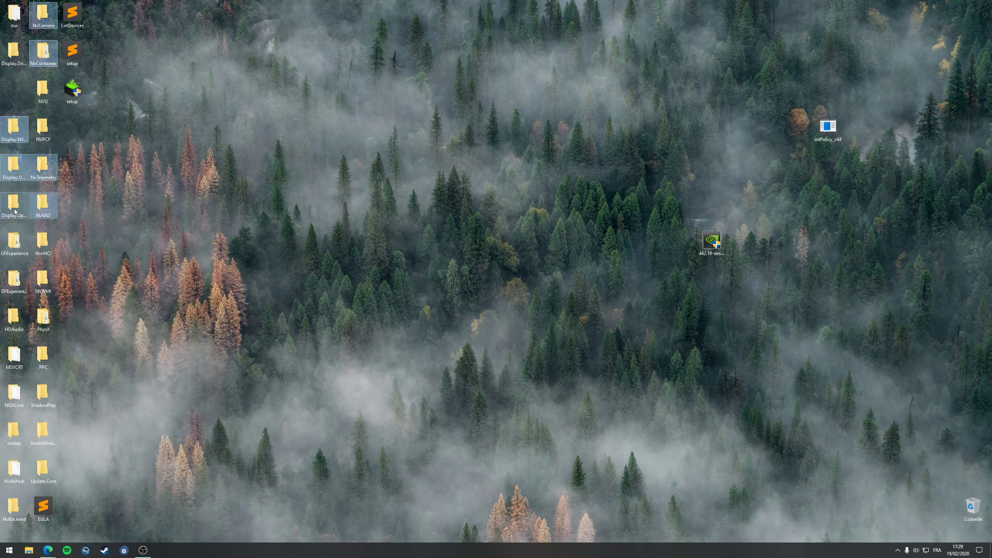
left_click(15, 205, "ctrl")
left_click(15, 243, "ctrl")
left_click(41, 244, "ctrl")
left_click(42, 280, "ctrl")
left_click(13, 281, "ctrl")
left_click(14, 320, "ctrl")
left_click(43, 318, "ctrl")
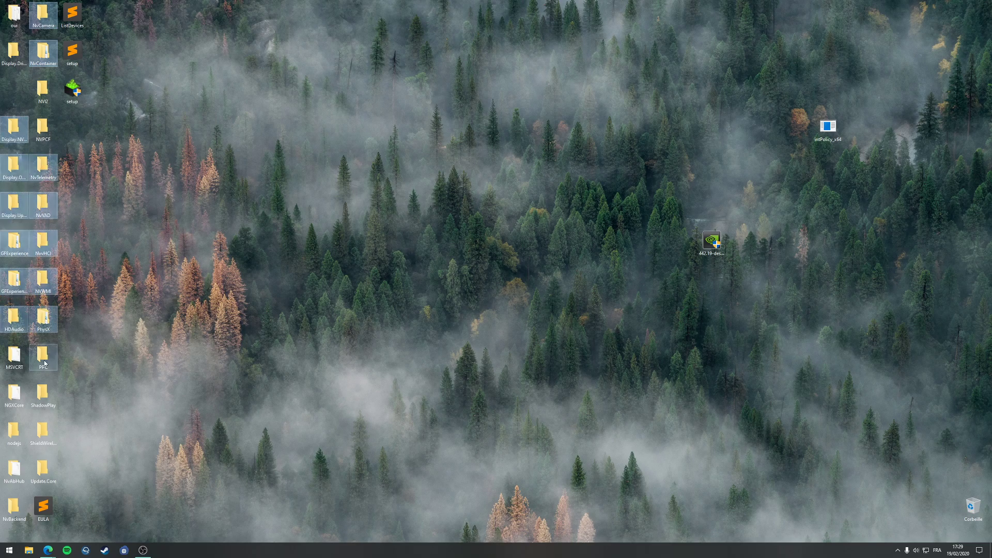
left_click(43, 356, "ctrl")
left_click(14, 357, "ctrl")
left_click(14, 396, "ctrl")
left_click(42, 395, "ctrl")
key("ctrl+c")
key("ctrl+v")
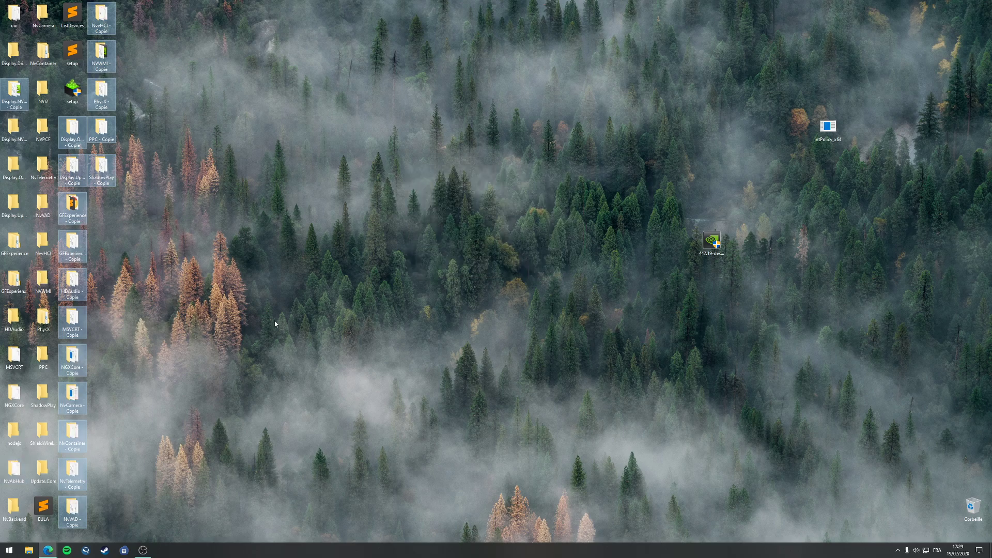
Step: Set the essential driver items apart in the middle of the desktop: EULA, both setup files, NVI2 and Display.Driver
left_click(245, 348)
left_click_drag(182, 527, 158, 164)
left_click_drag(44, 506, 450, 125)
left_click_drag(71, 97, 450, 95)
left_click_drag(72, 52, 515, 132)
left_click_drag(43, 92, 458, 179)
left_click_drag(14, 52, 514, 175)
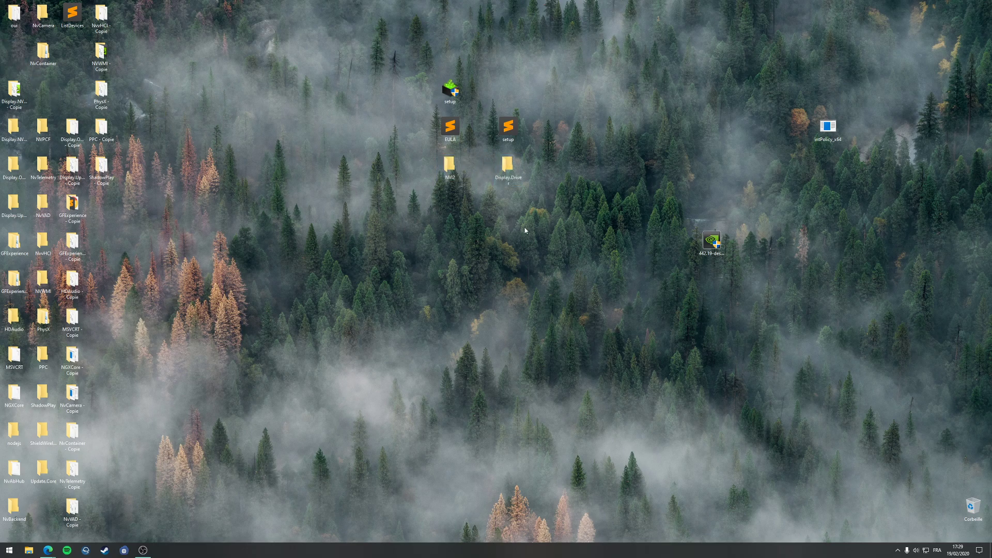
left_click_drag(520, 228, 418, 84)
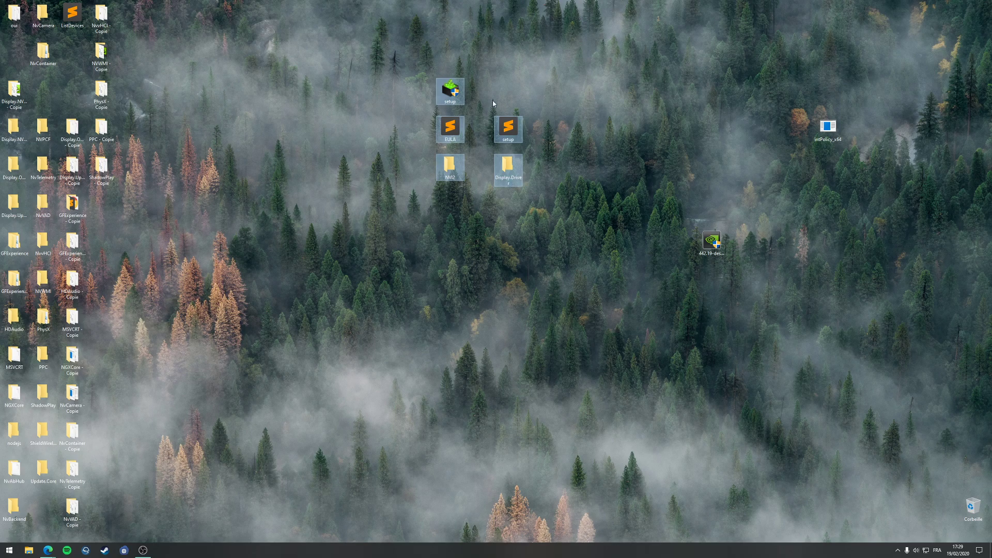
left_click(391, 155)
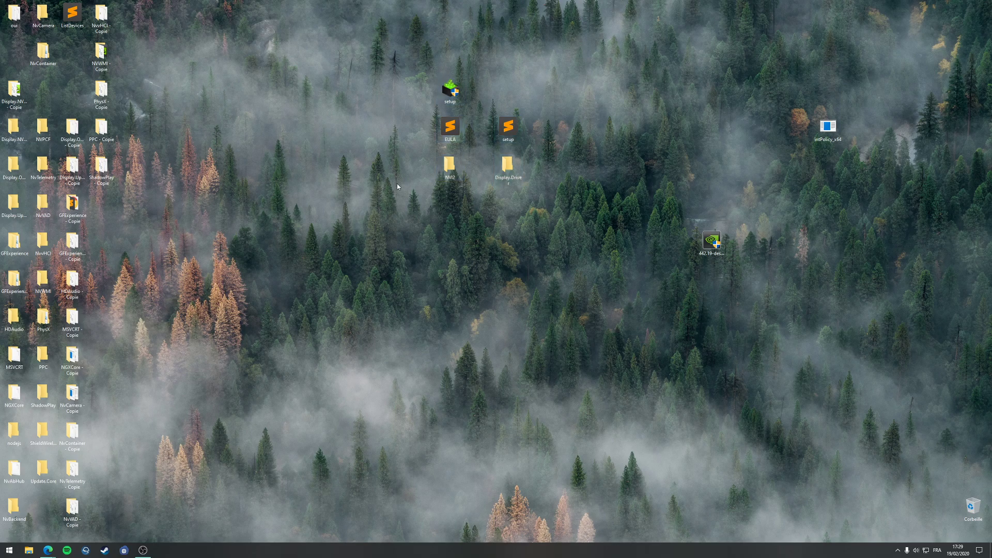
Step: Add the ShadowPlay and PhysX folders to the group of driver items set apart on the desktop
left_click_drag(43, 407, 451, 216)
left_click(290, 314)
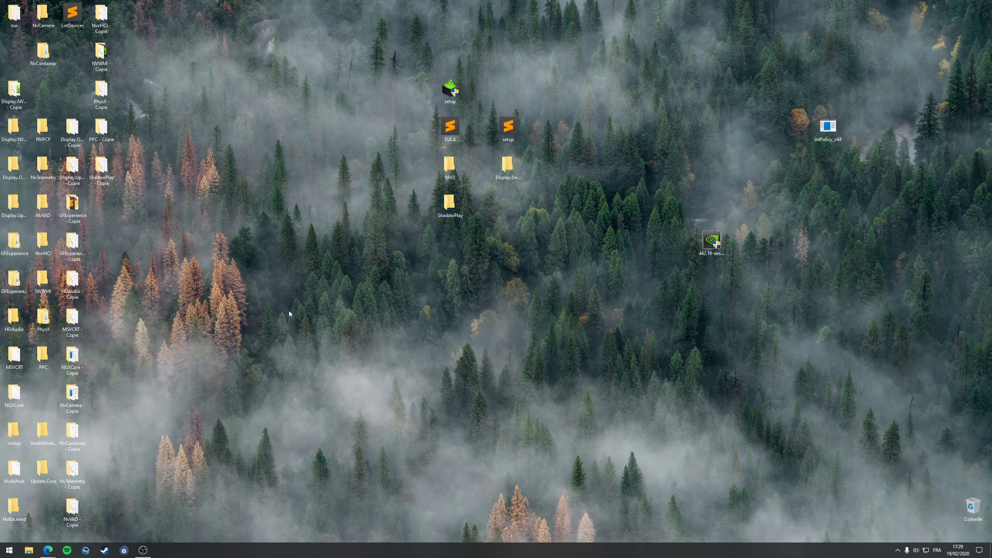
left_click_drag(43, 318, 479, 252)
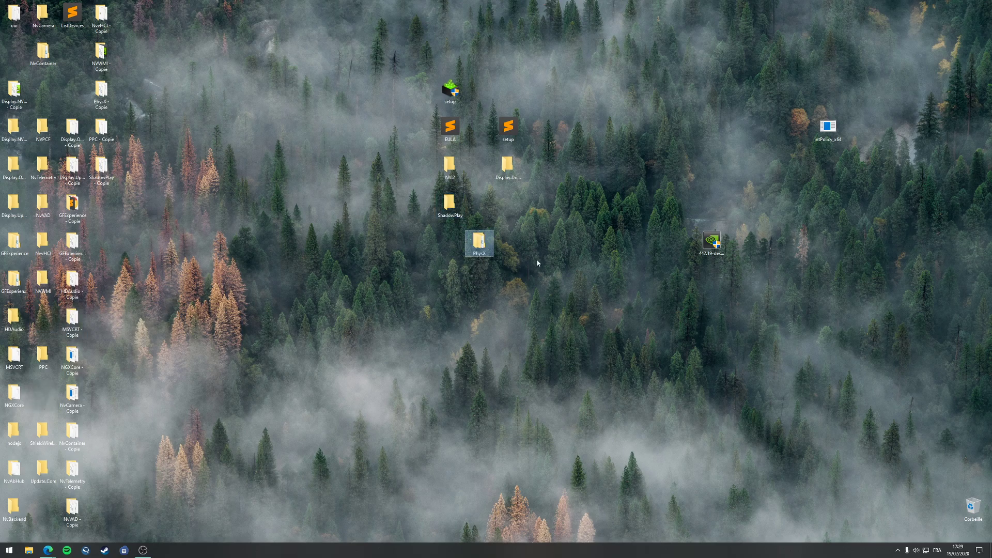
Step: Permanently delete all extracted driver files, component folders and their copies from the desktop, keeping the 442.19 installer, intPolicy_x64 and the oui folder
left_click_drag(644, 511, 6, 46)
key("shift+Delete")
key("Return")
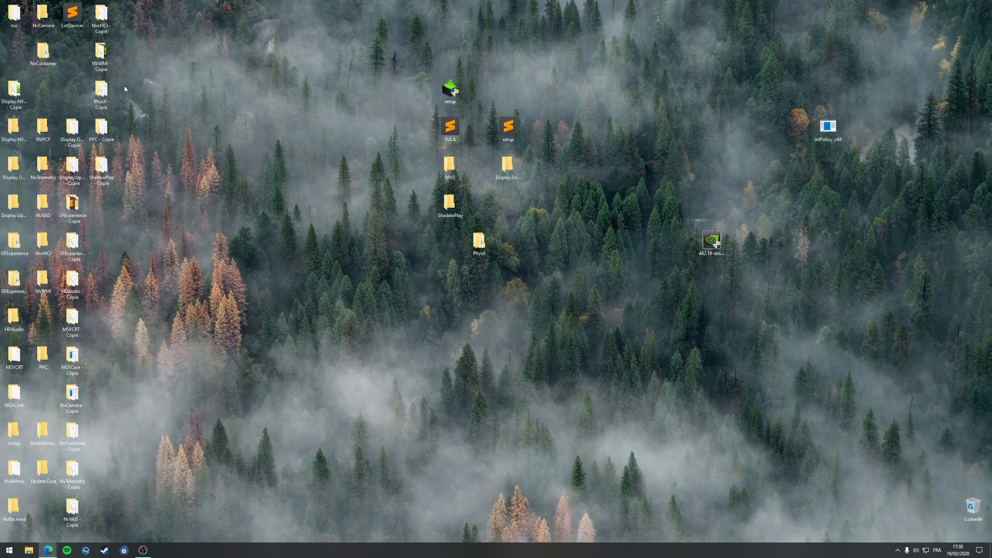
left_click_drag(141, 25, 43, 18)
key("shift+Delete")
key("Return")
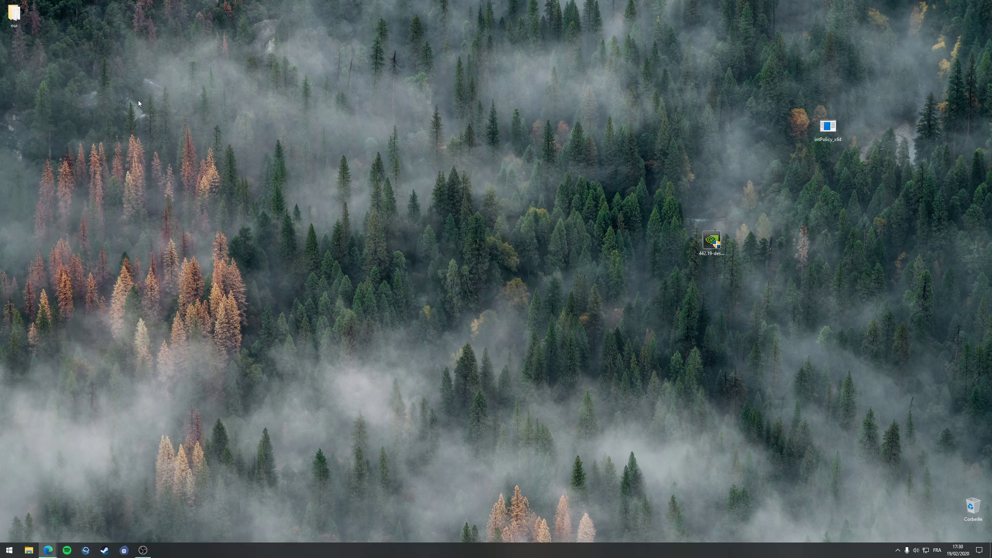
Step: Switch to the browser, download NVCleanstall 1.4.0 from the TechPowerUp UK server to the desktop and launch it
mouse_move(49, 549)
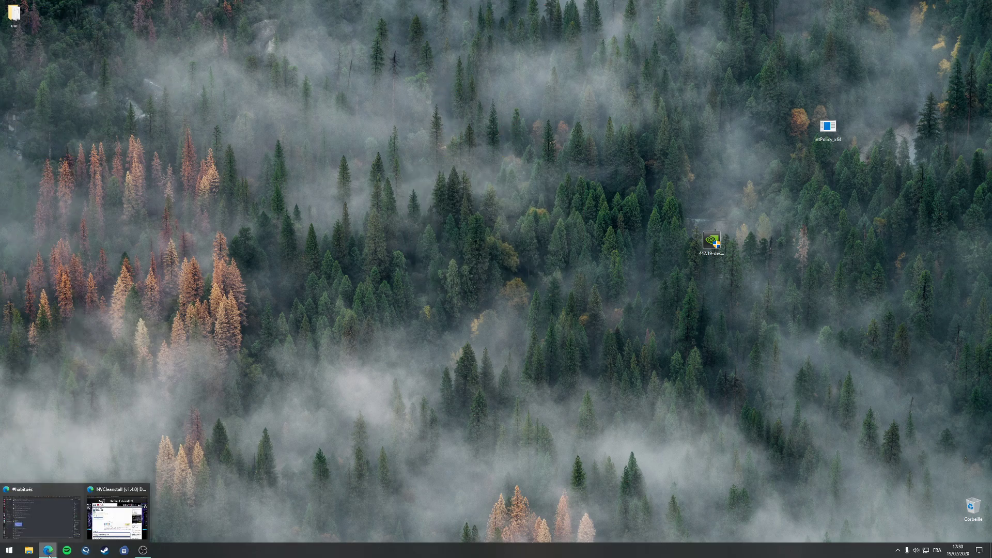
left_click(133, 522)
left_click(341, 278)
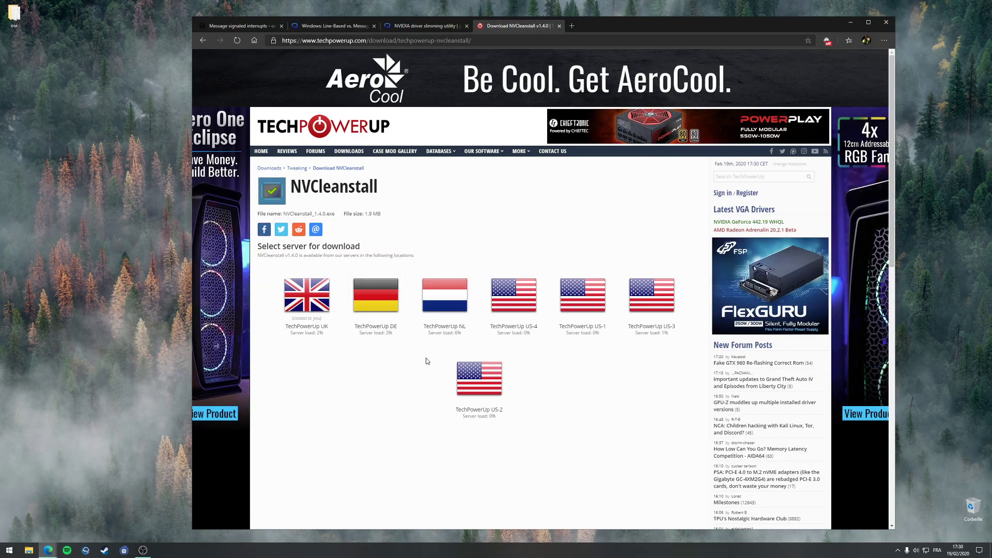
left_click(330, 315)
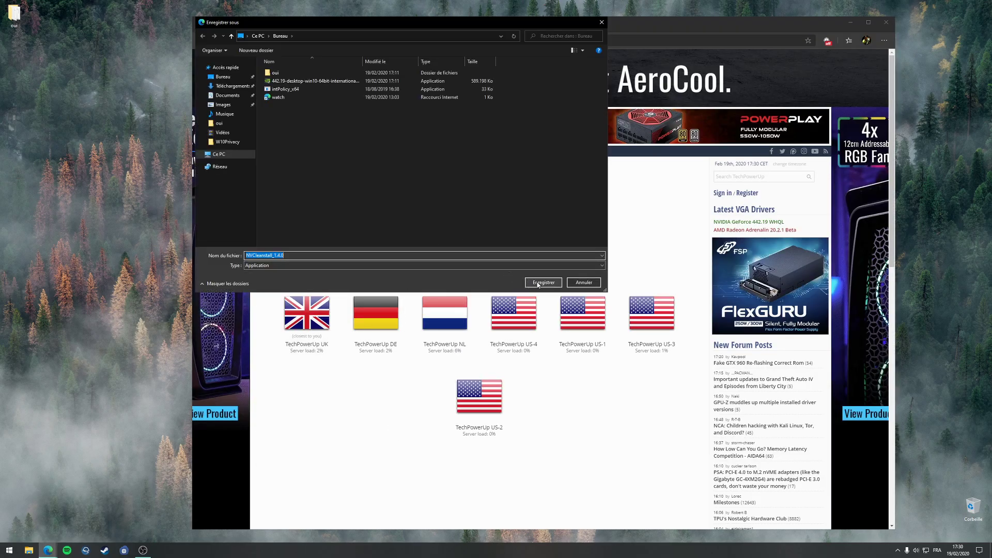
left_click(545, 283)
double_click(15, 52)
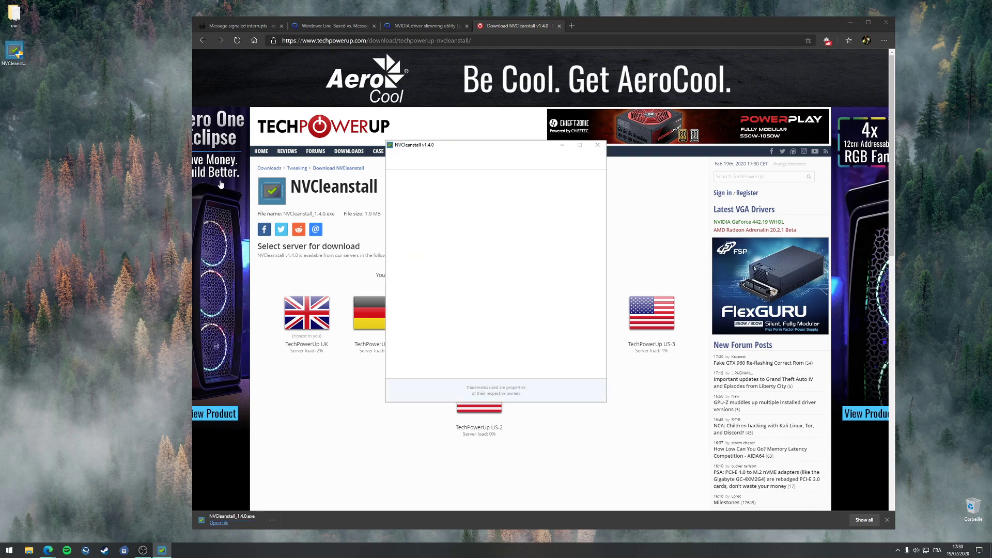
Step: Choose driver files on disk as the NVCleanstall source, select the 442.19 installer and continue to the component selection
left_click(432, 270)
left_click(571, 280)
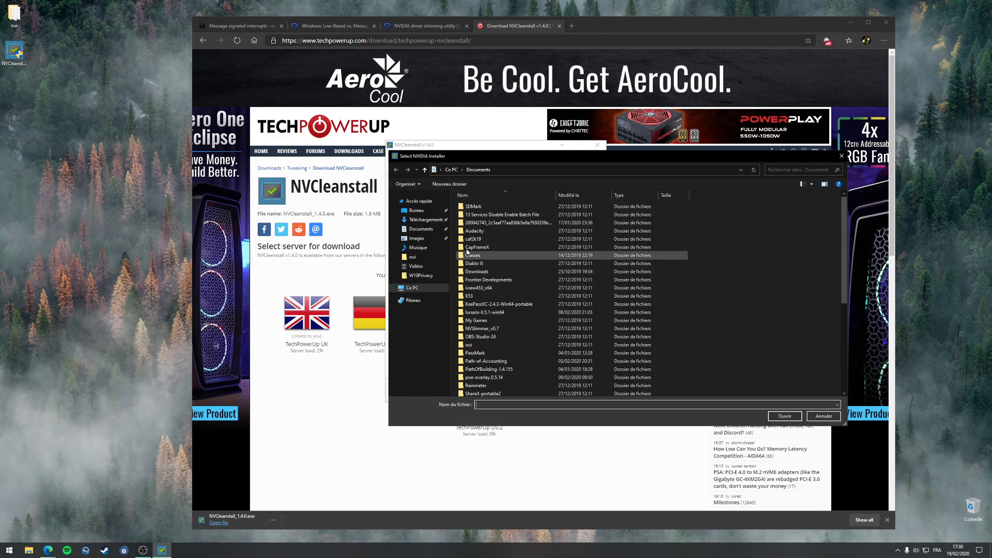
double_click(520, 215)
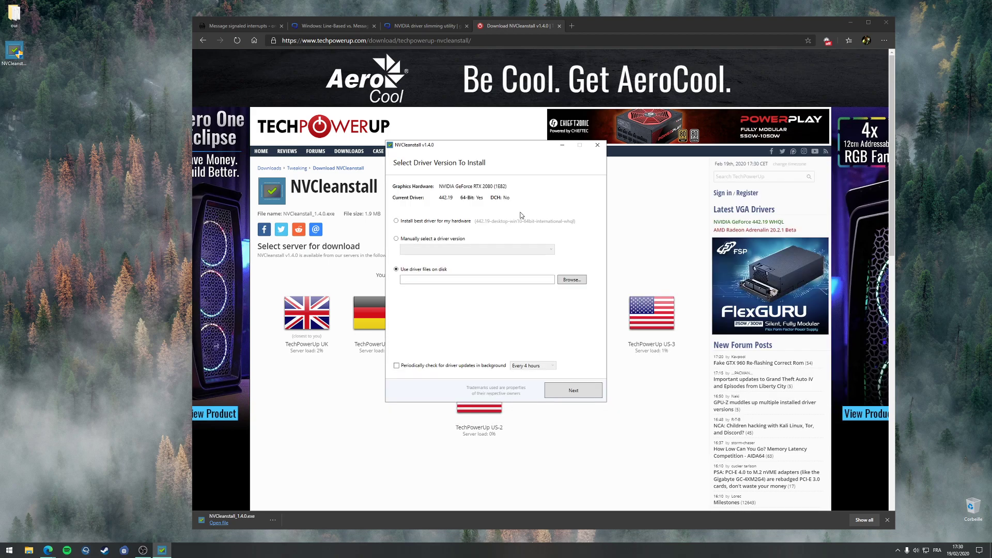
left_click(574, 390)
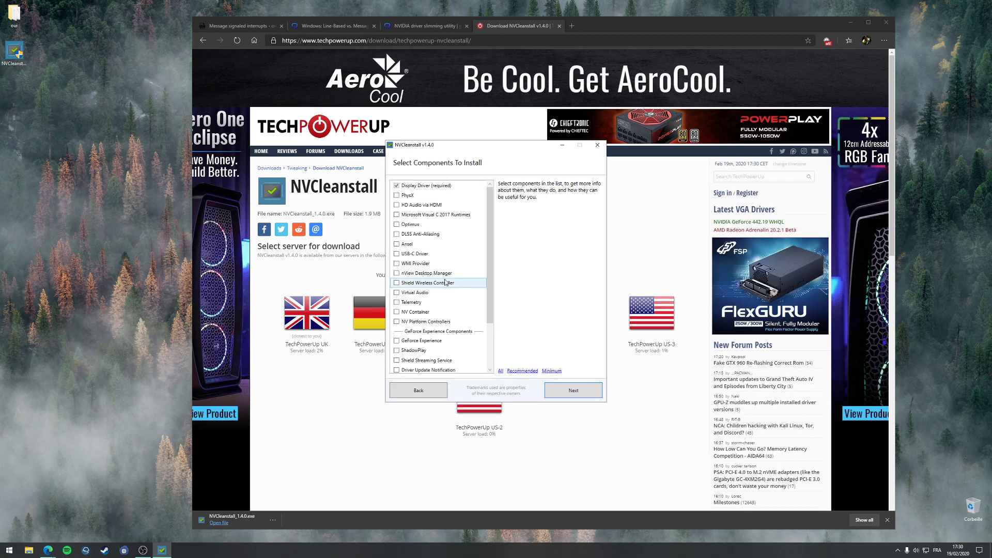
Step: Review NVCleanstall's component list and read the descriptions of HD Audio via HDMI, Display Driver and PhysX
scroll(471, 323, "down", 2)
scroll(460, 274, "up", 2)
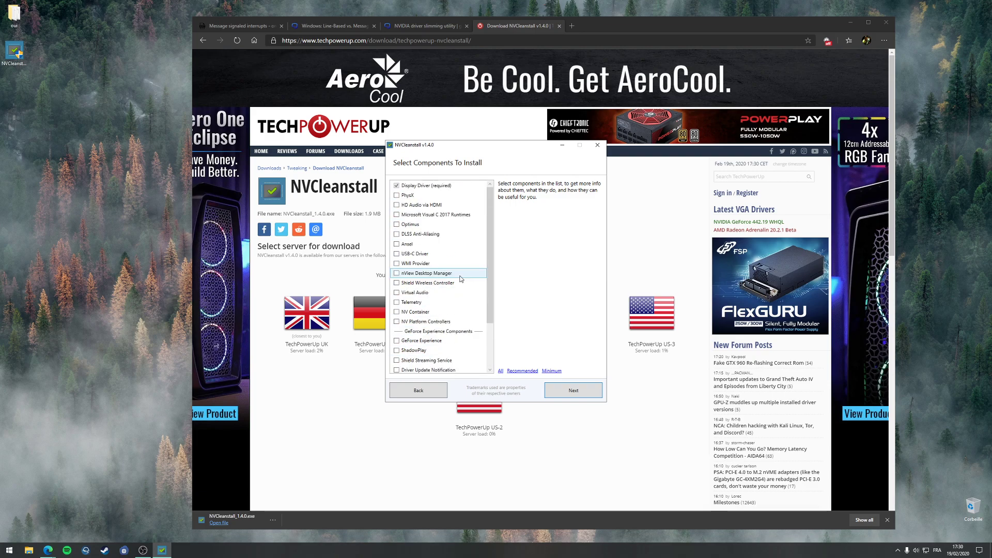
left_click(419, 205)
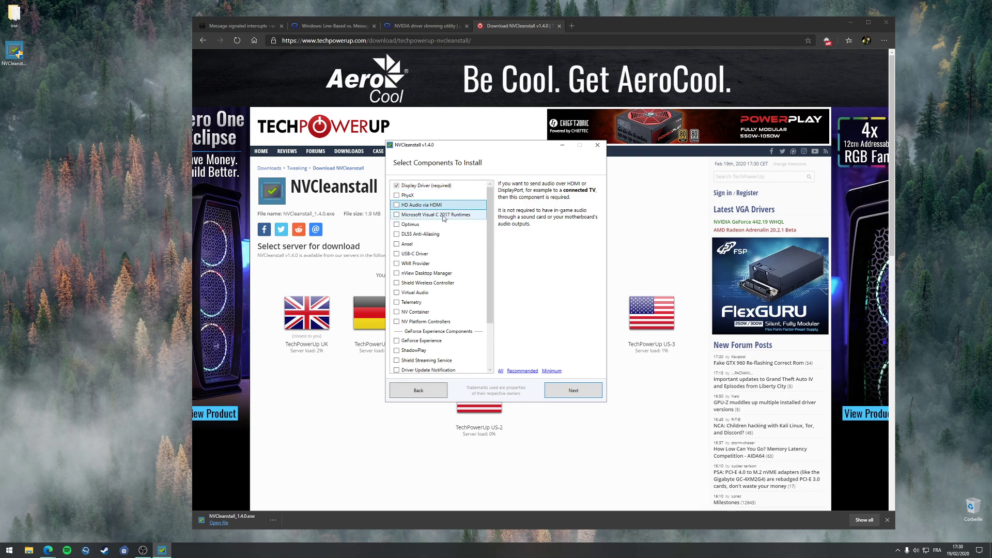
left_click_drag(490, 211, 494, 246)
left_click(400, 186)
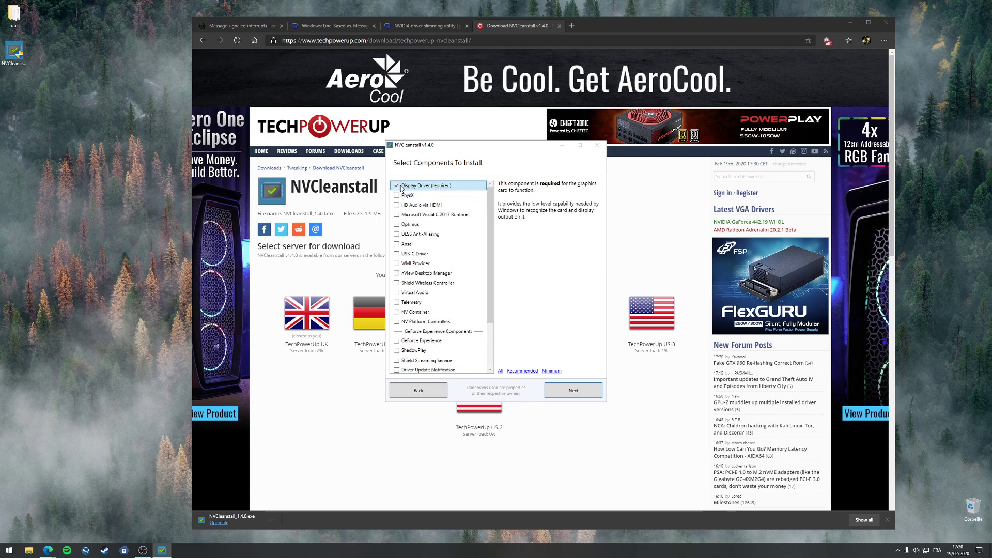
scroll(465, 233, "down", 3)
scroll(454, 270, "up", 3)
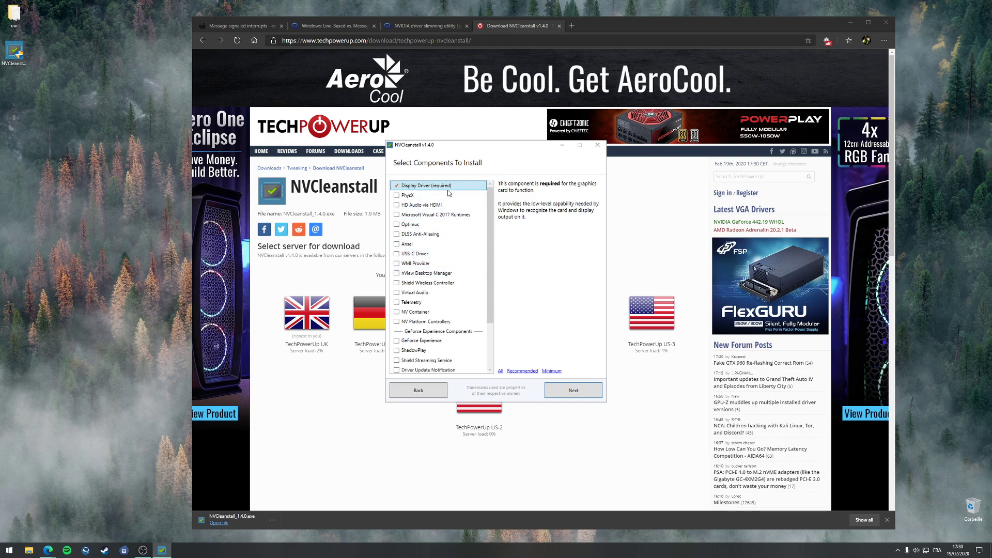
left_click(444, 195)
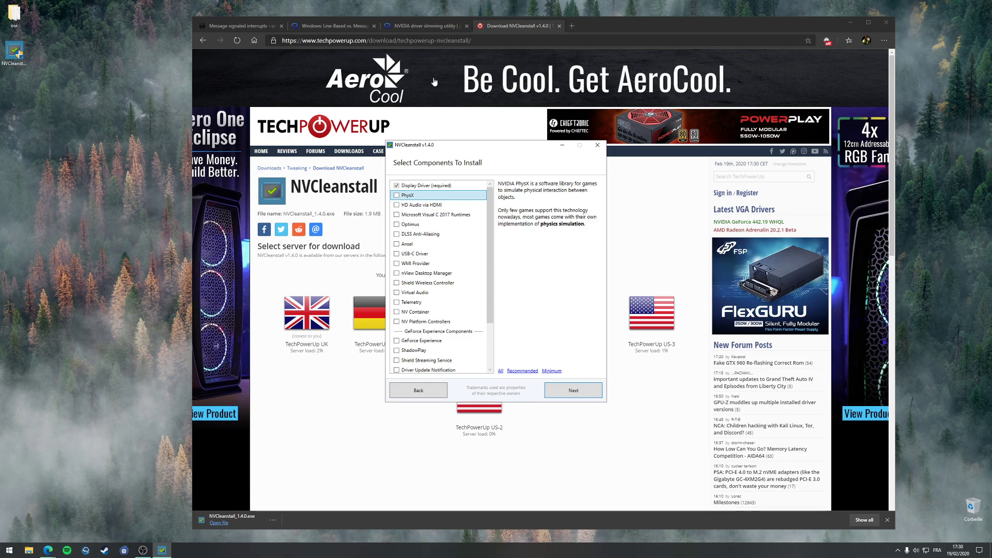
Step: Search for "physX wikipedia games" in a new browser tab and open Wikipedia's list of games with hardware-accelerated PhysX support
left_click(571, 26)
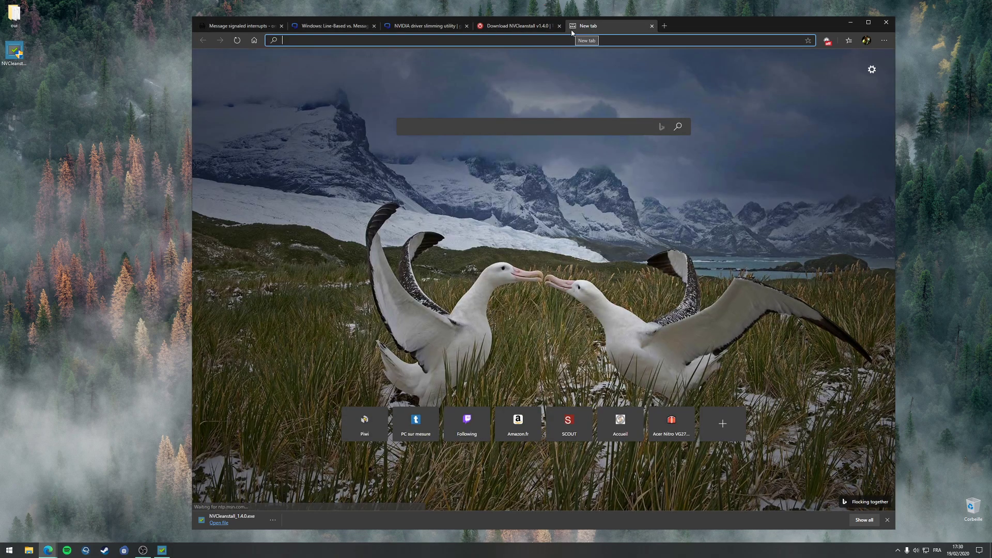
type("phsy")
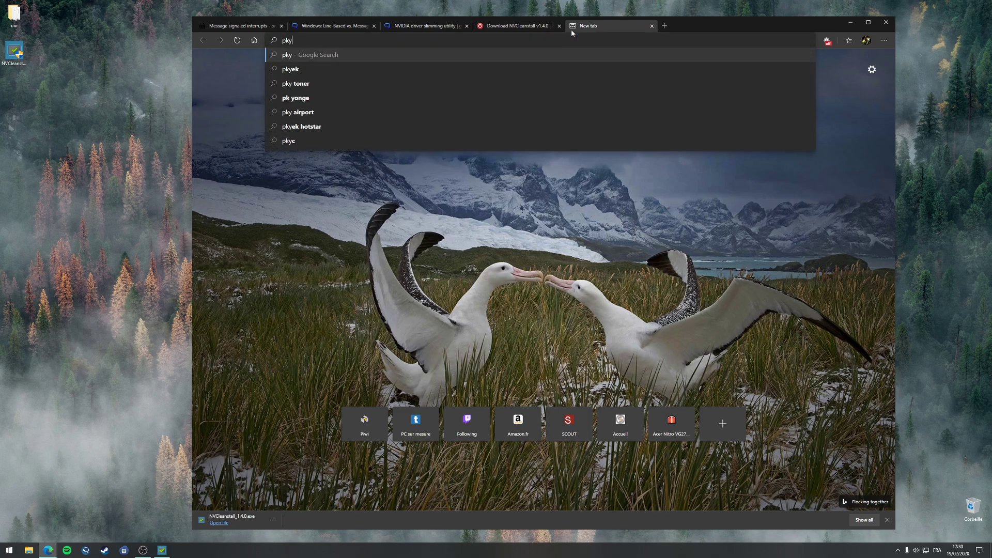
key("BackSpace")
key("BackSpace")
key("BackSpace")
type("hysX")
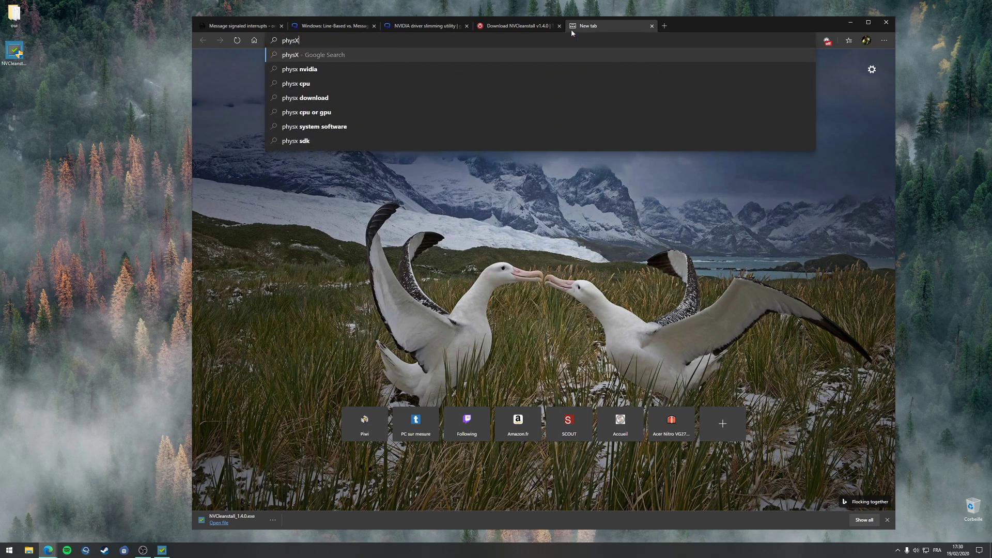
type(" wikipedia games")
key("Return")
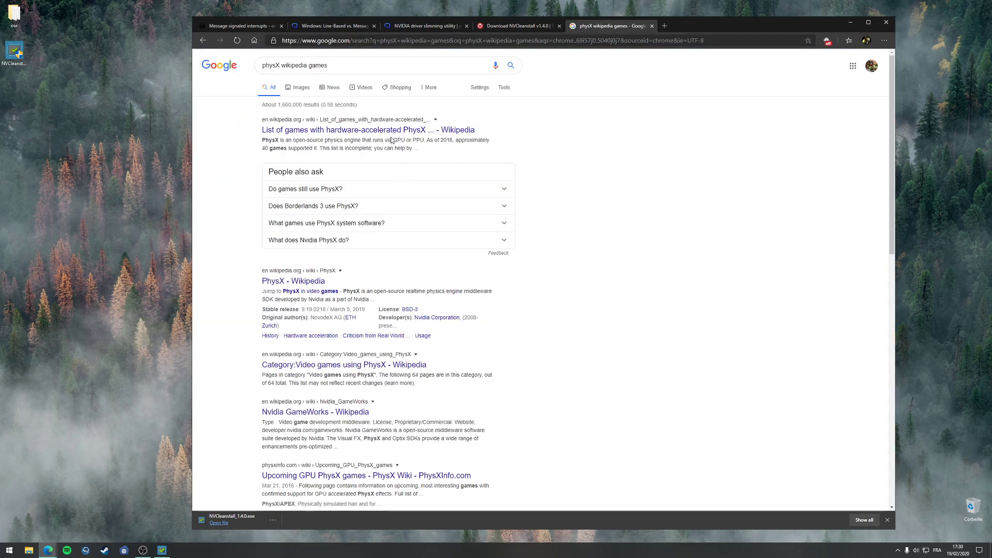
left_click(393, 137)
Step: Examine the table of PhysX games and their acceleration types, including the entry for The Witcher 3: Wild Hunt
scroll(375, 238, "down", 3)
scroll(375, 238, "down", 5)
scroll(375, 238, "up", 5)
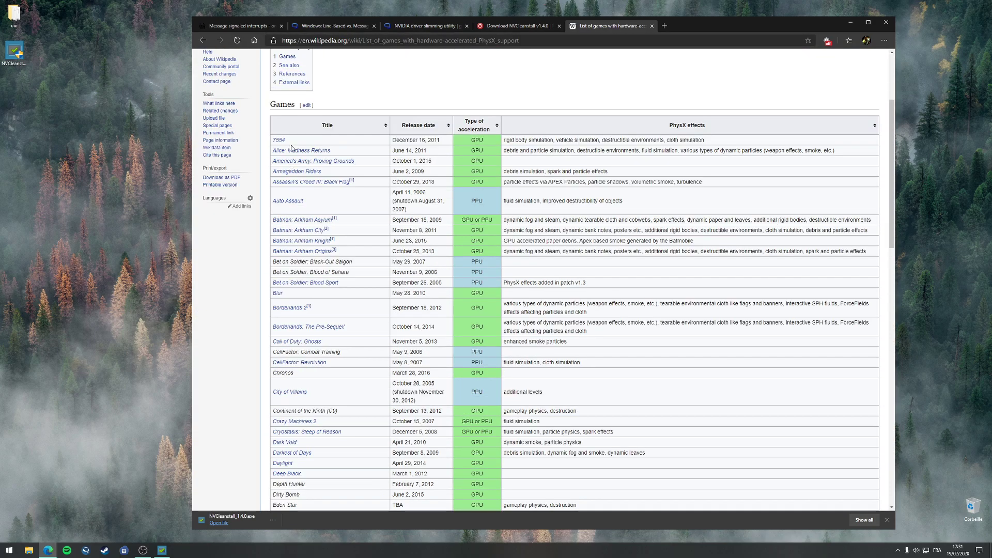
scroll(334, 172, "down", 5)
scroll(334, 172, "down", 15)
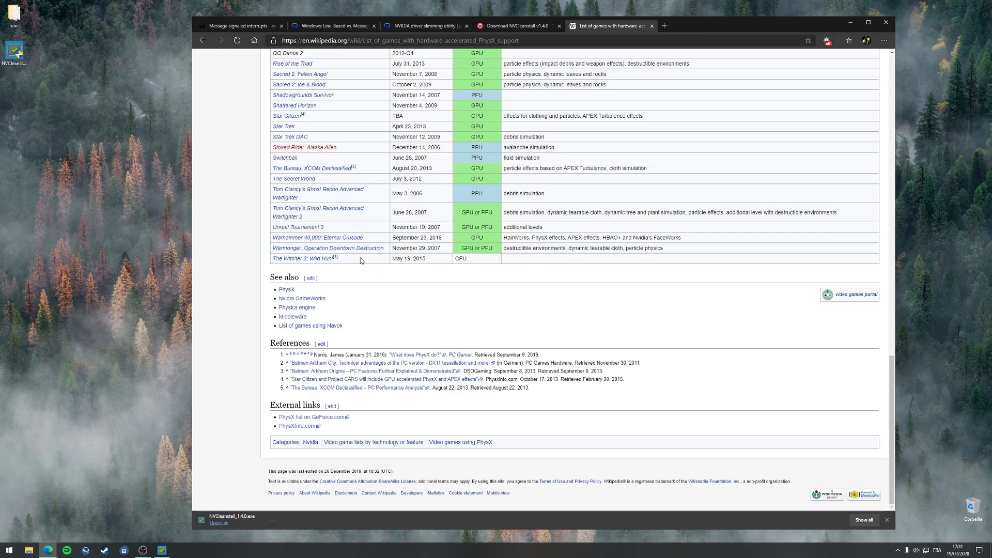
scroll(363, 261, "up", 20)
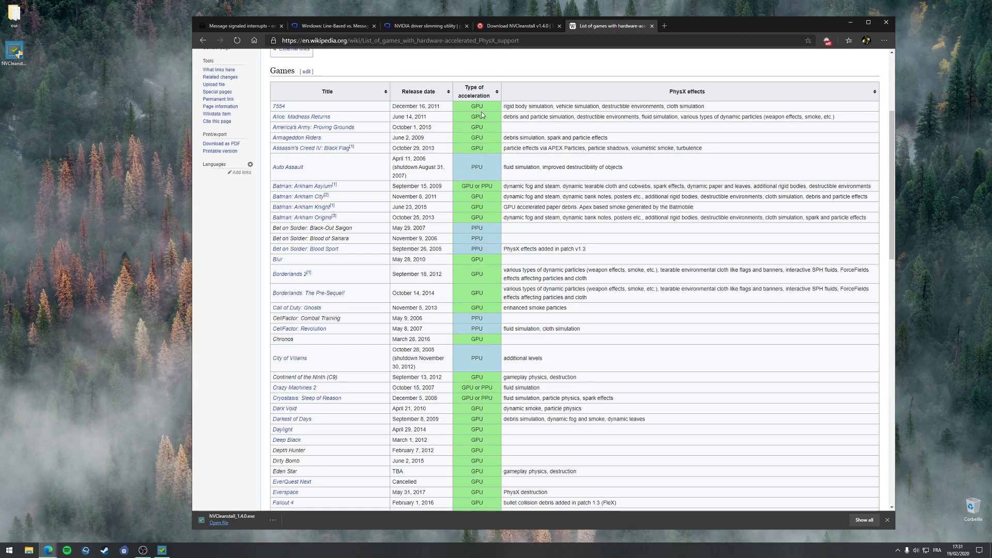
left_click_drag(474, 106, 486, 108)
scroll(457, 265, "down", 10)
left_click_drag(345, 469, 264, 467)
left_click(483, 476)
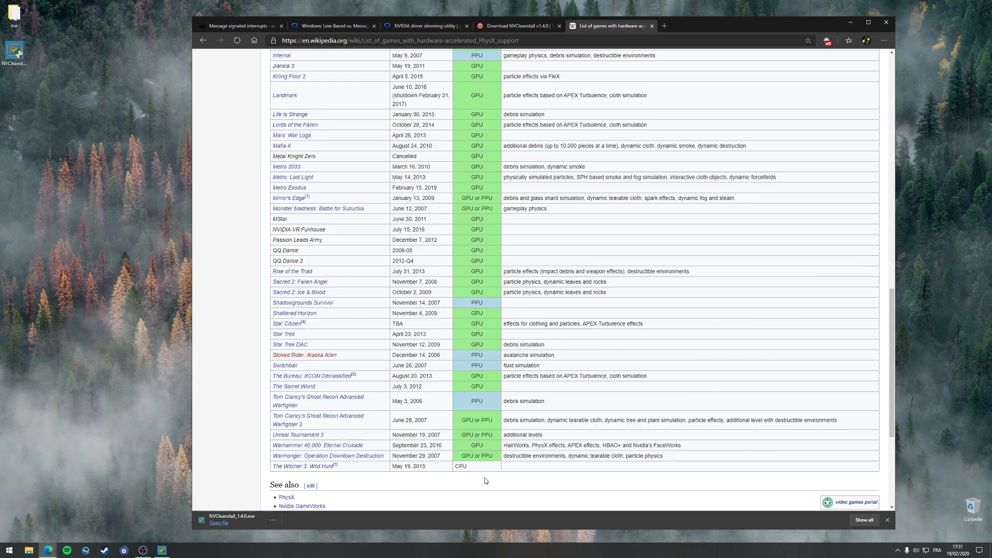
Step: Examine the acceleration type of The Witcher 3: Wild Hunt and return to the start of the PhysX games table
left_click_drag(472, 470, 450, 470)
left_click(478, 471)
scroll(369, 292, "up", 15)
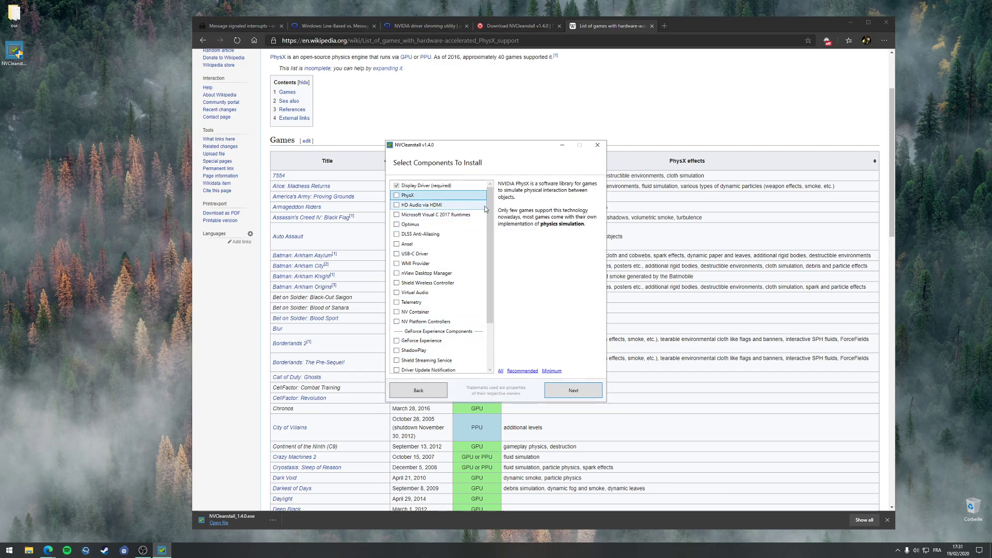
Step: Include Microsoft Visual C 2017 Runtimes in NVCleanstall's component selection and read the USB-C Driver description
left_click(461, 208)
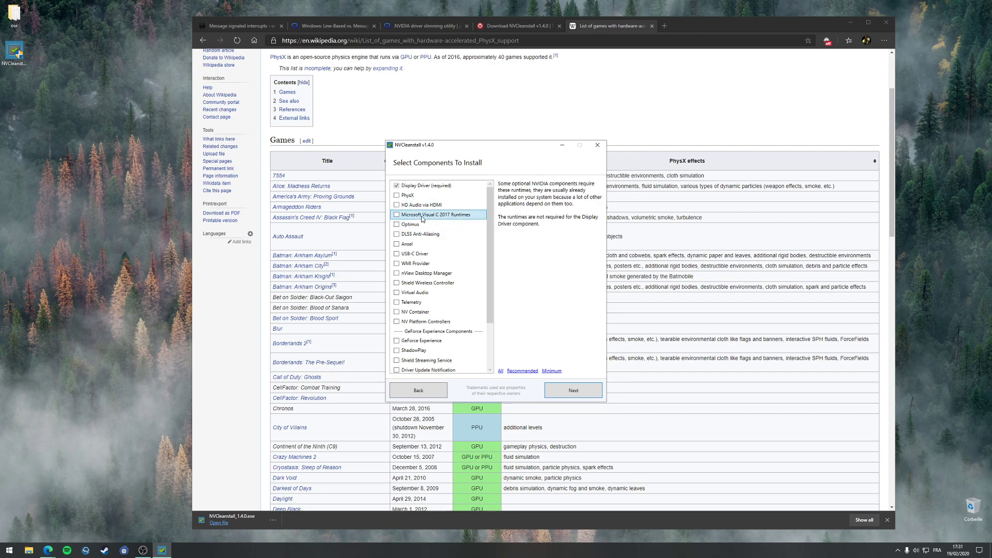
left_click(398, 215)
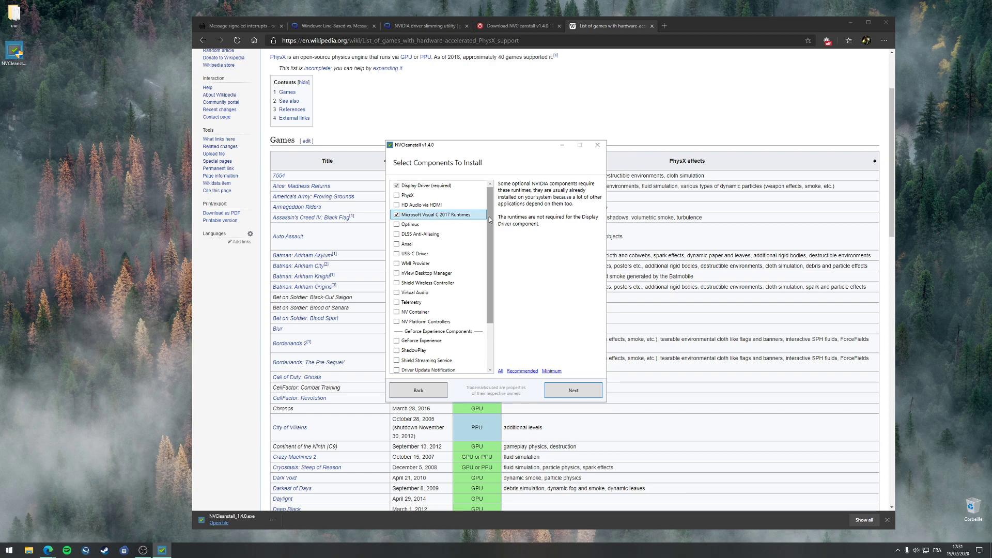
left_click_drag(490, 225, 488, 250)
left_click(416, 215)
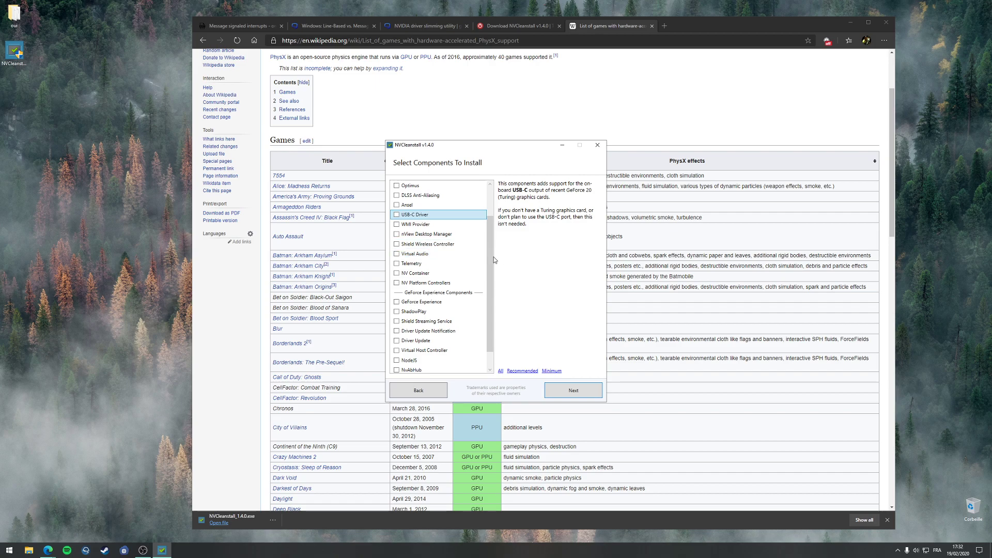
Step: Try including GeForce Experience and ShadowPlay, read the descriptions of their related components, and deselect both again
scroll(494, 285, "down", 1)
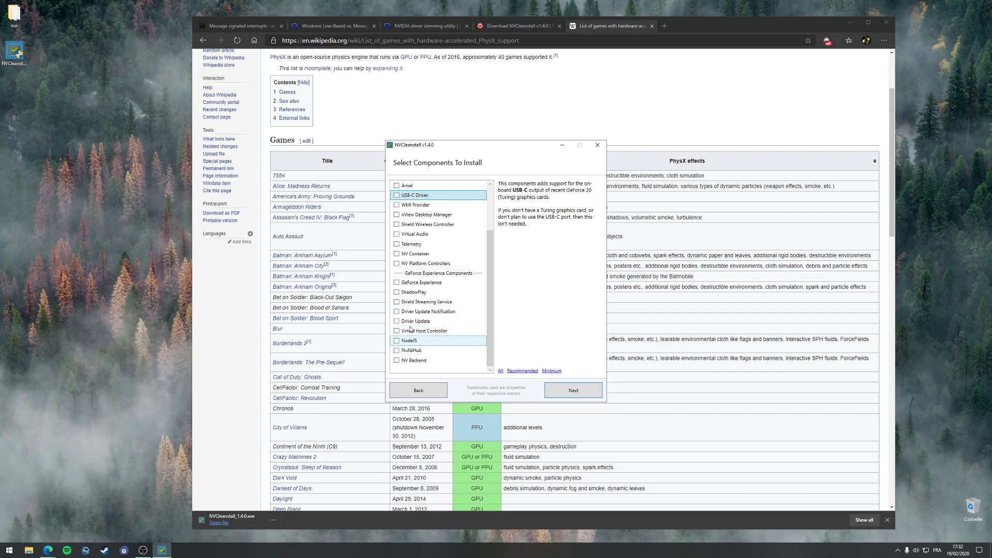
left_click(398, 283)
left_click(398, 293)
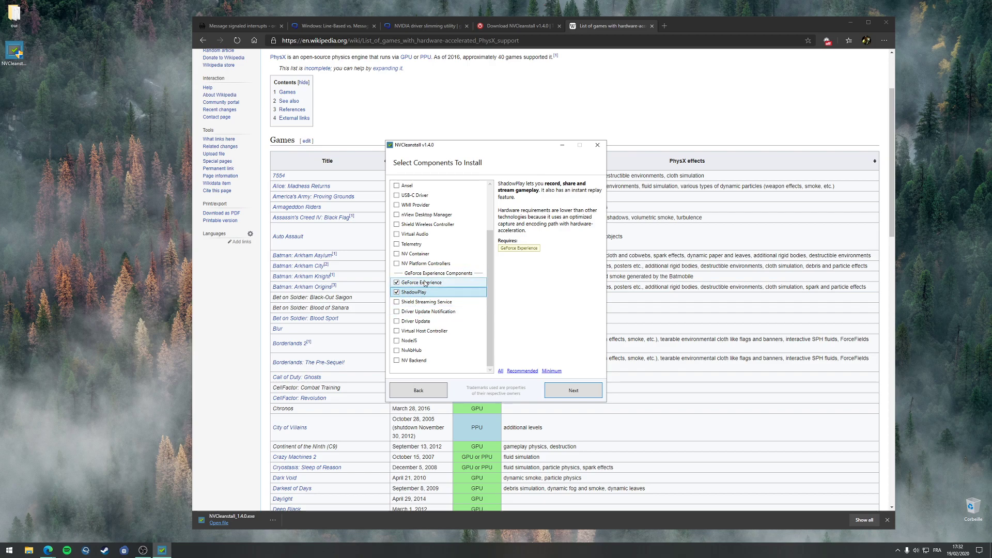
left_click(422, 285)
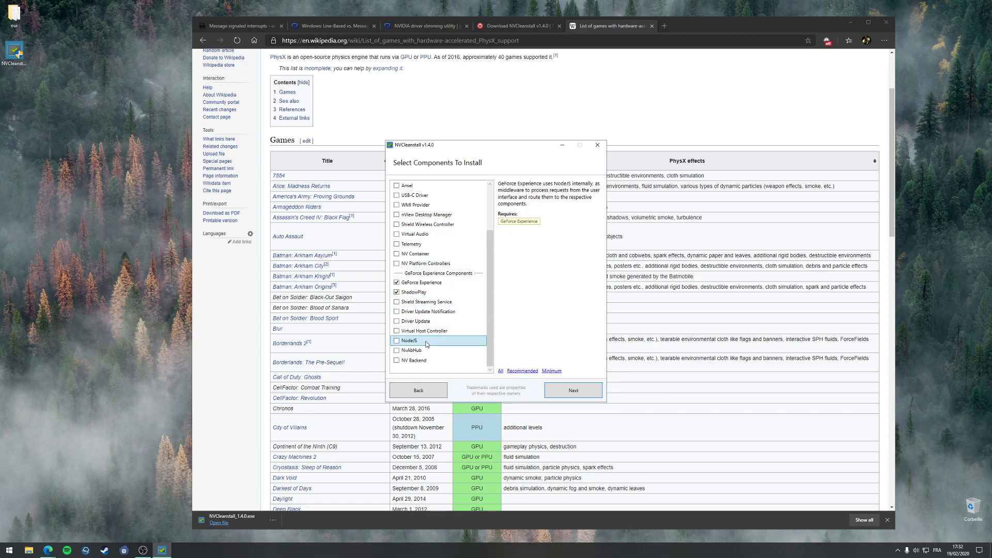
left_click(419, 351)
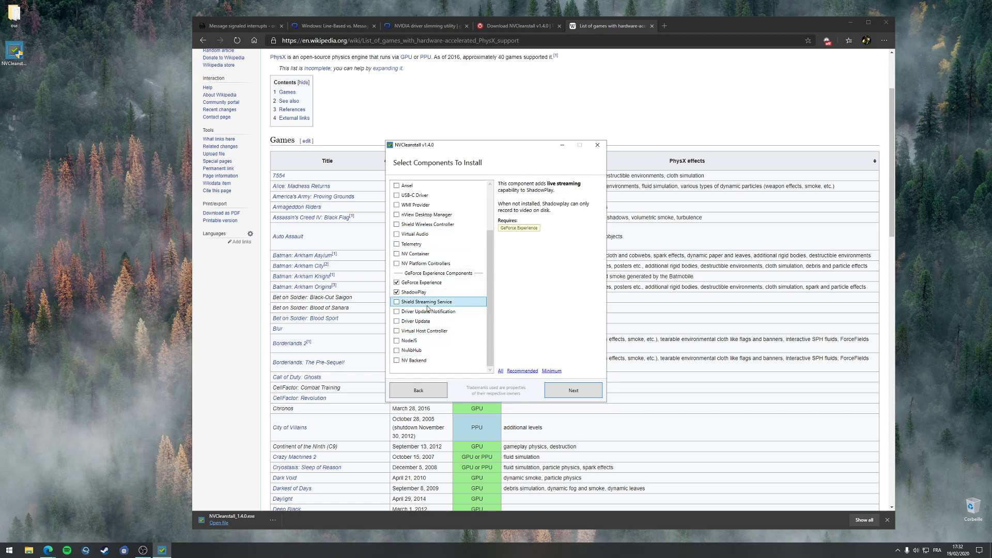
left_click(424, 234)
left_click(422, 282)
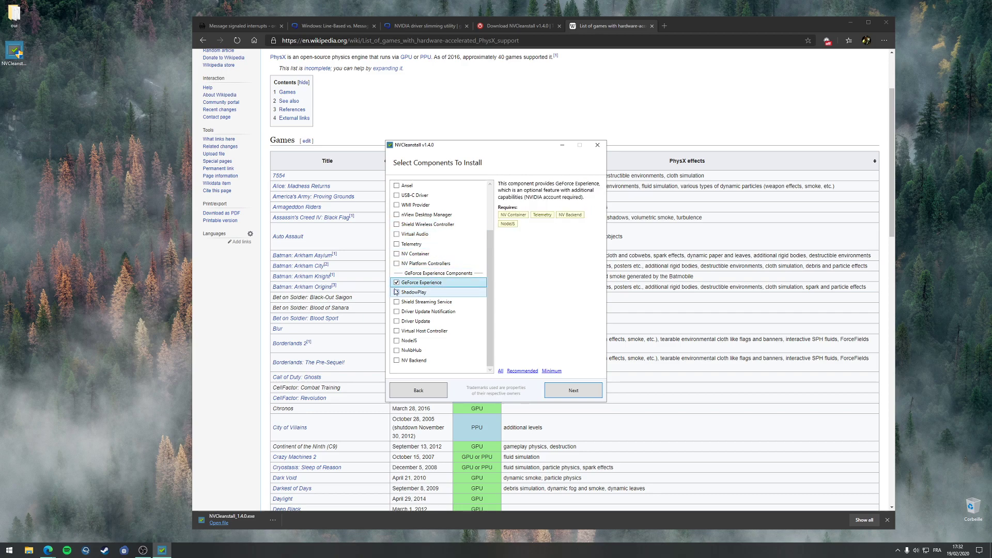
Step: Continue with the selected components to start preparing the driver sources, and close NVCleanstall during unpacking
scroll(434, 290, "up", 2)
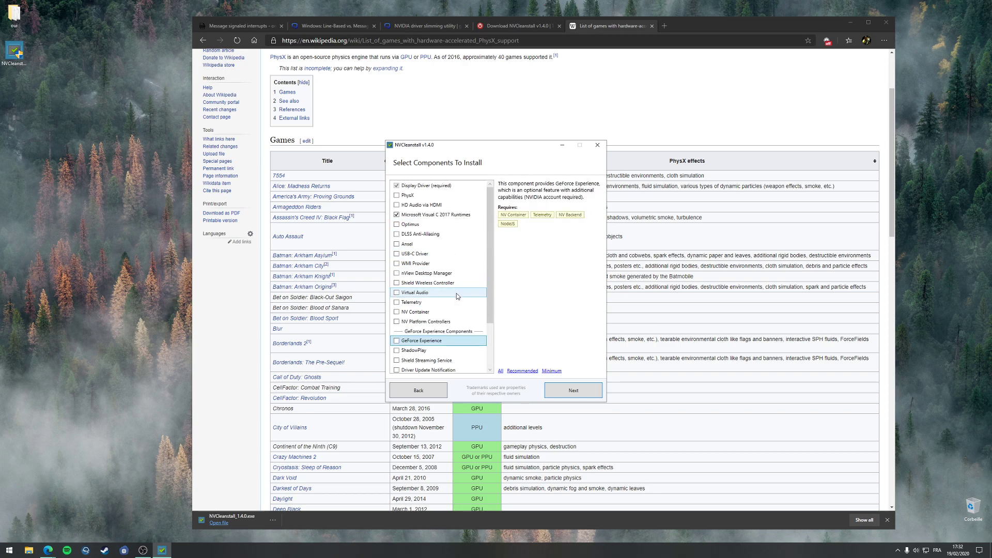
left_click(596, 399)
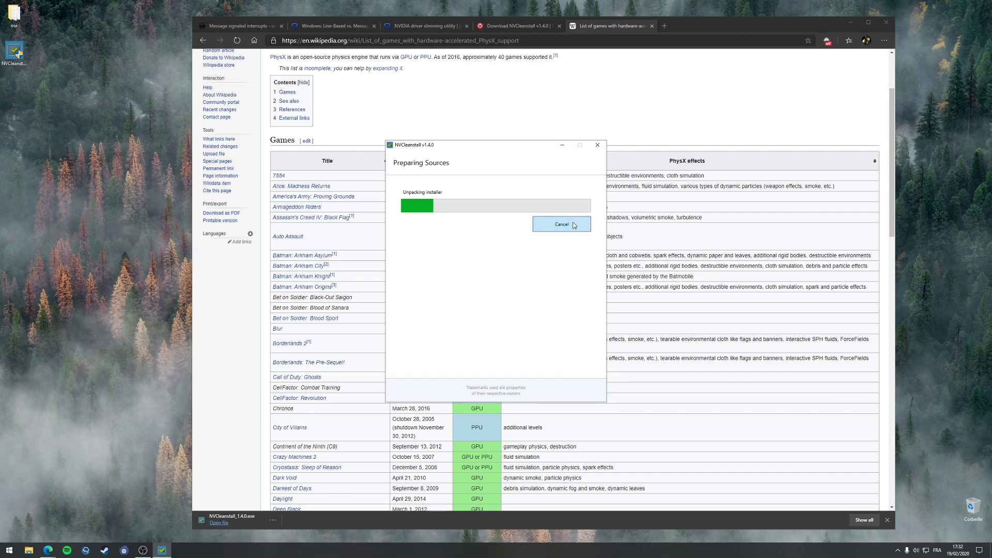
left_click(603, 145)
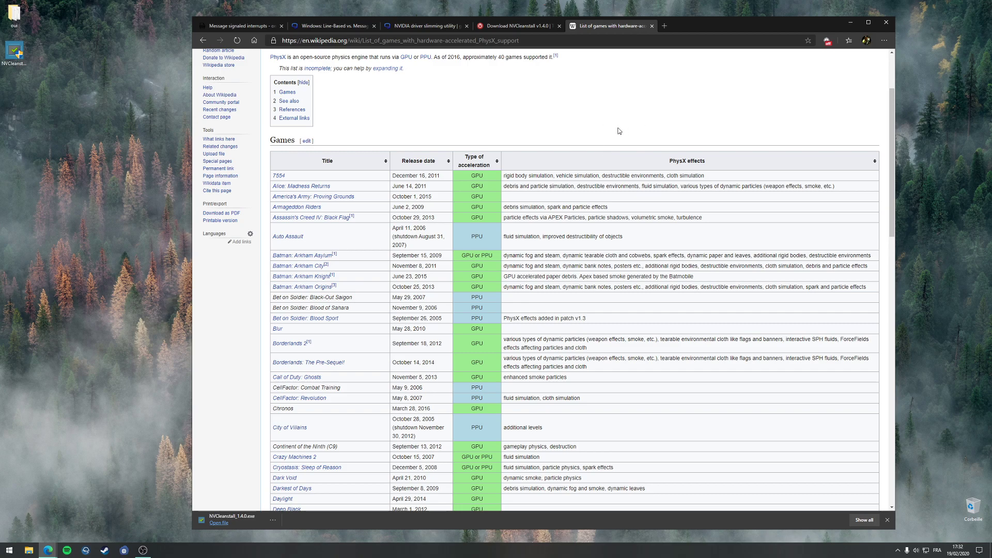
Step: Clear the browser from the desktop, place intPolicy_x64 below the NVCleanstall file and run it as administrator
left_click(887, 23)
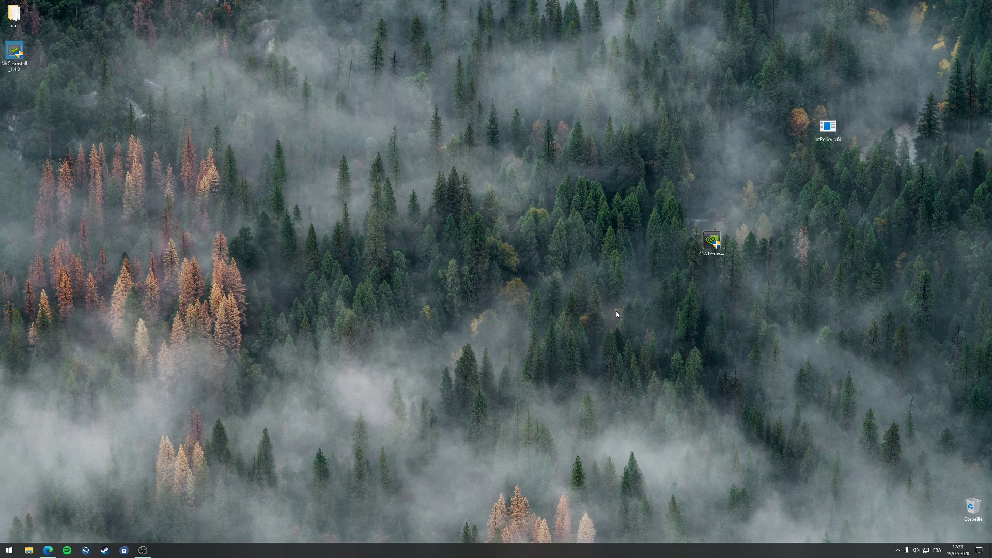
left_click_drag(833, 132, 20, 92)
right_click(20, 96)
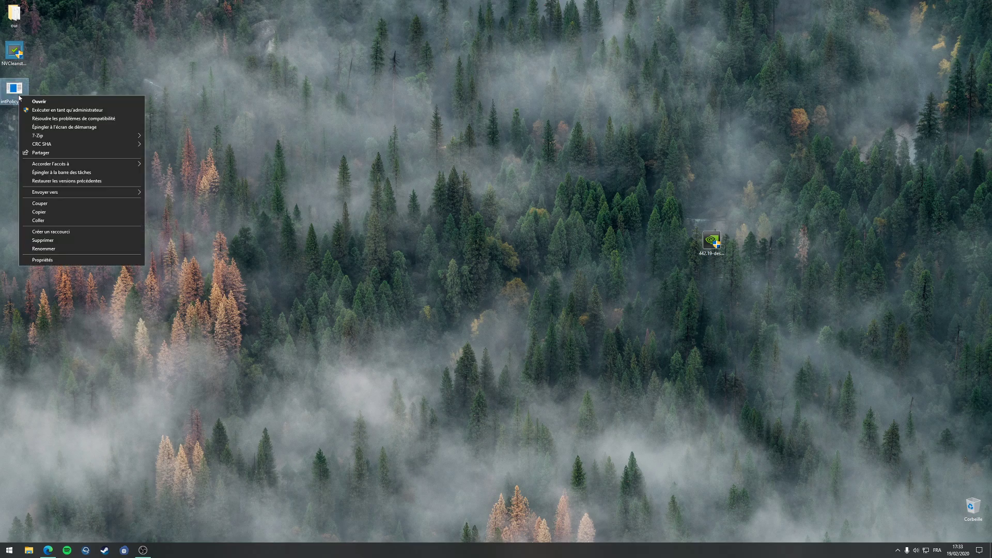
left_click(45, 110)
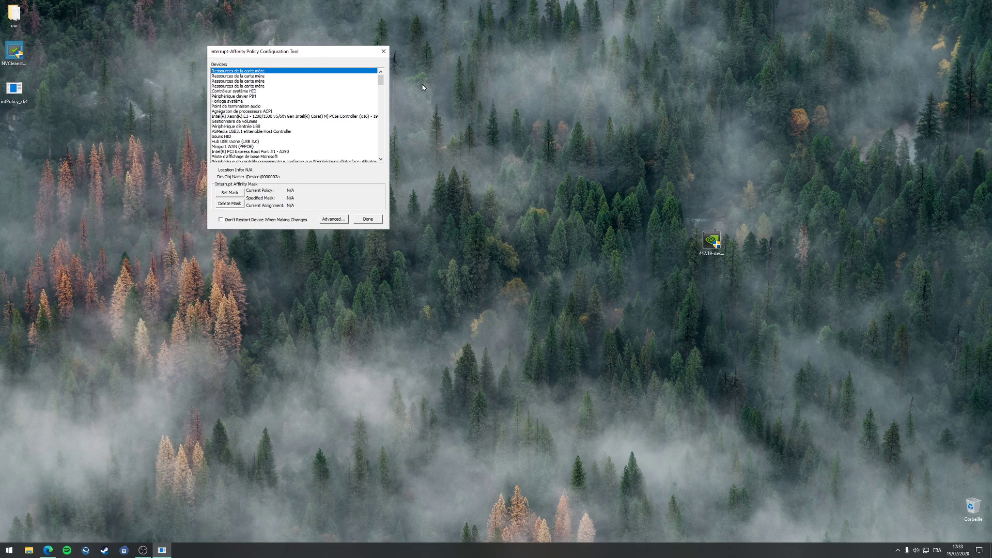
left_click_drag(290, 54, 324, 85)
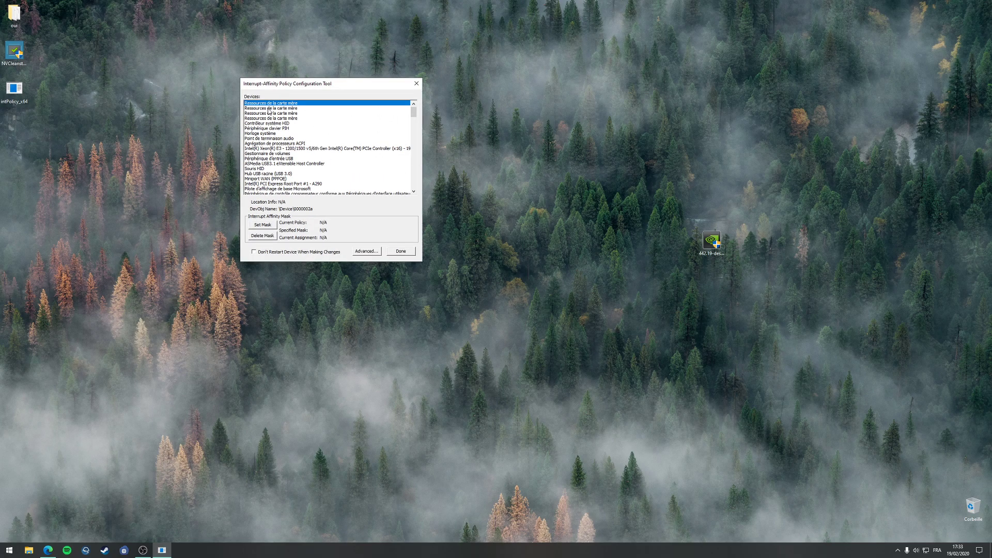
left_click_drag(375, 86, 446, 188)
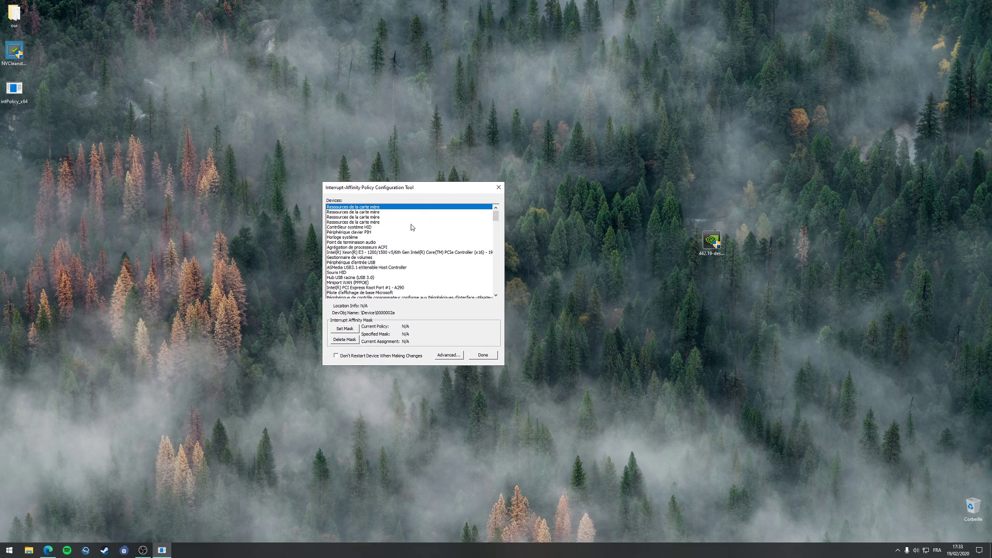
left_click(48, 551)
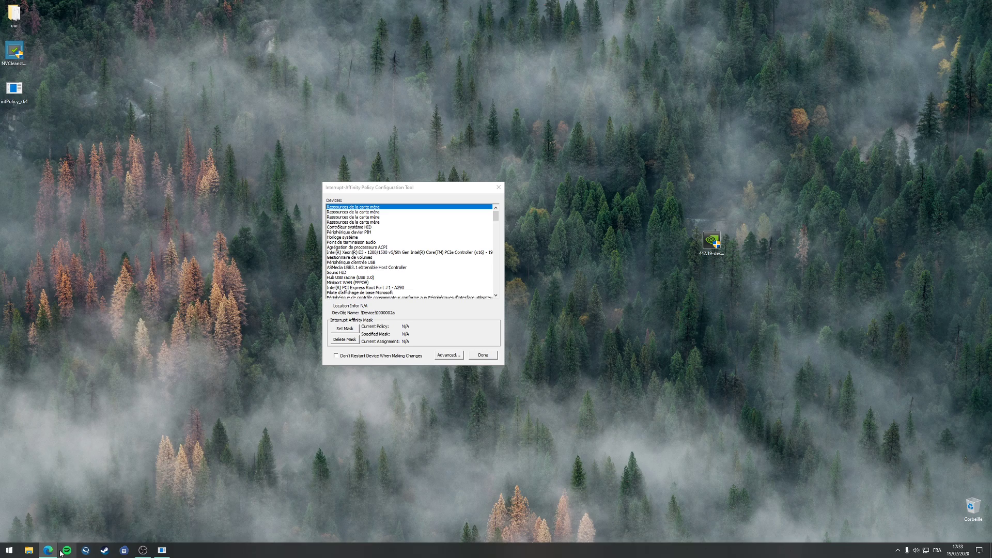
left_click_drag(401, 190, 328, 176)
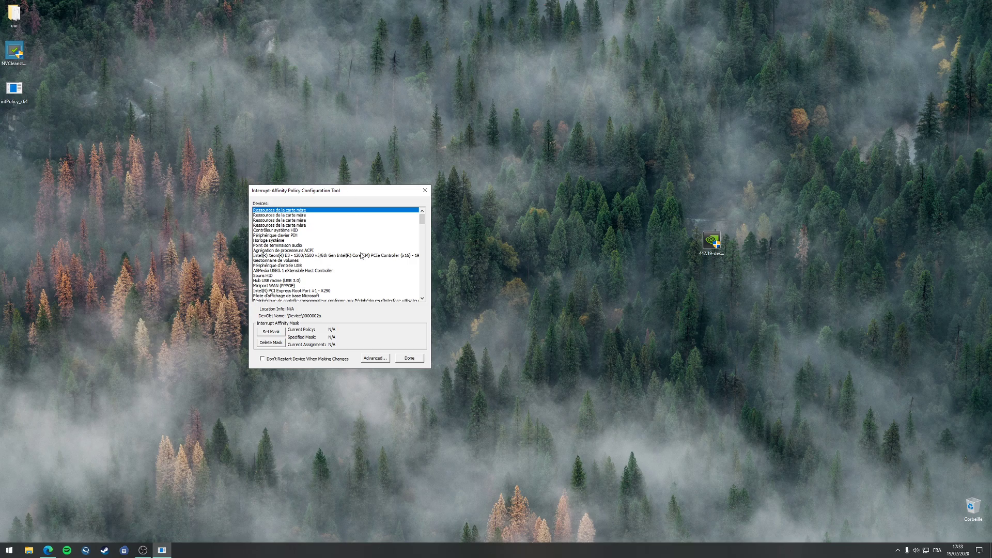
left_click_drag(322, 189, 388, 127)
scroll(403, 185, "down", 8)
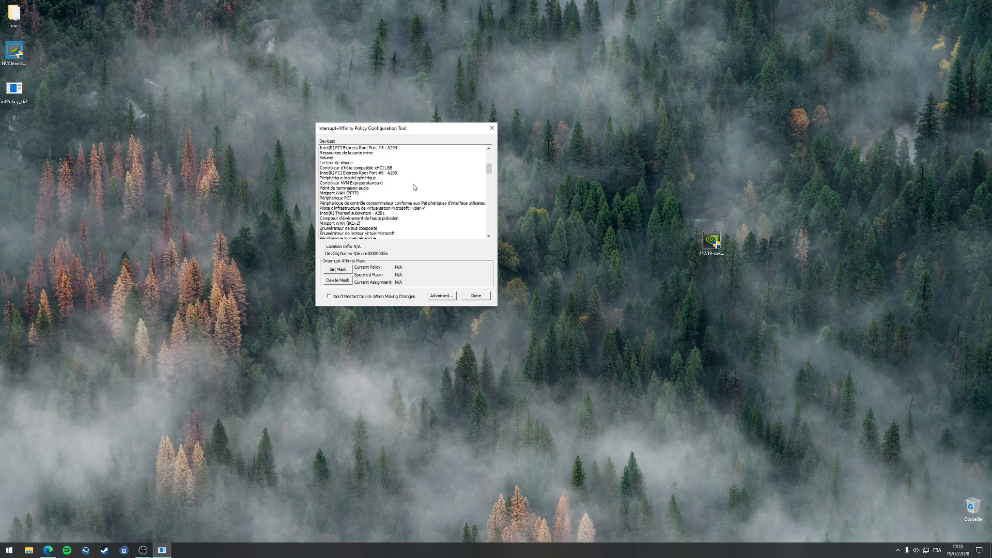
scroll(420, 185, "up", 4)
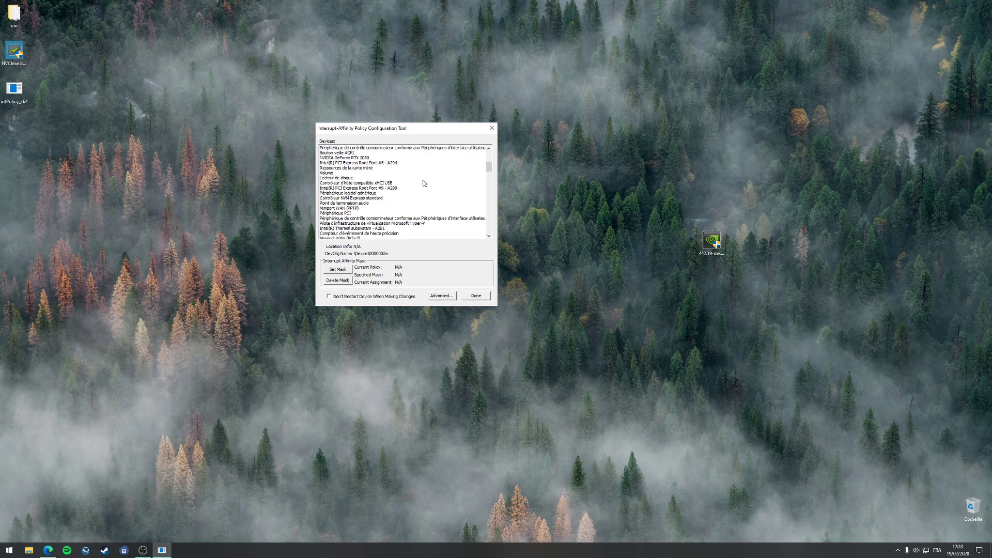
left_click(368, 204)
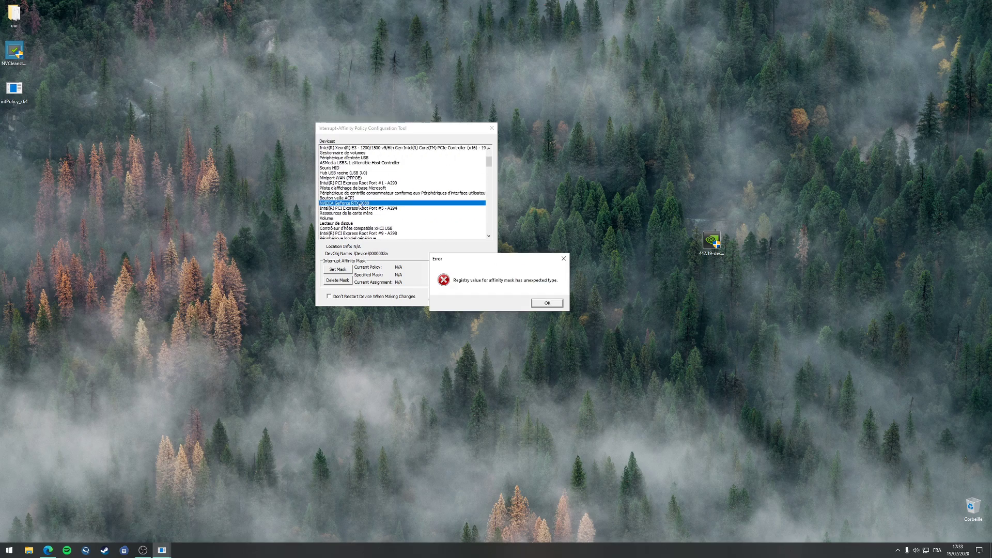
left_click(548, 303)
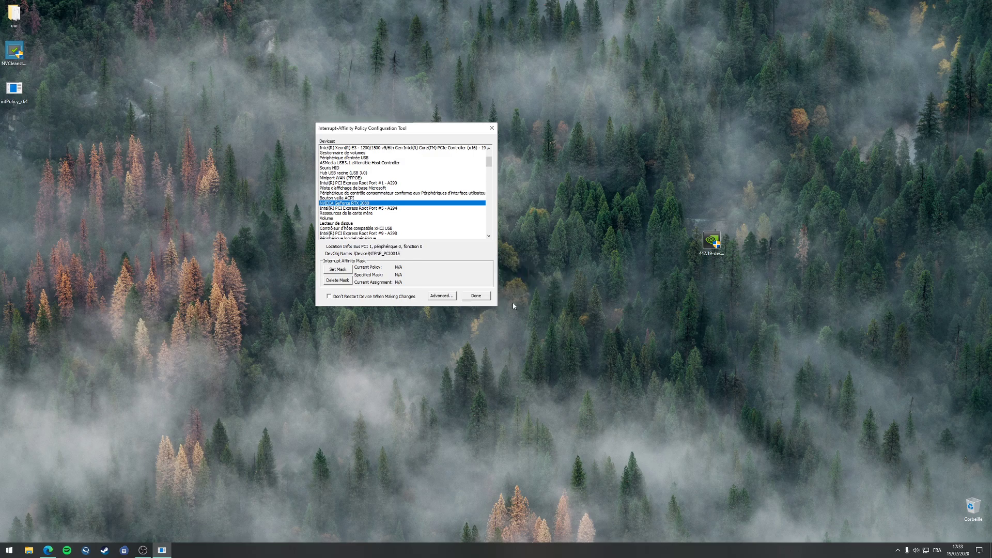
Step: Open the RTX 2080's processor affinity mask and assign its interrupts to CPU 4 and CPU 5 only
left_click(341, 269)
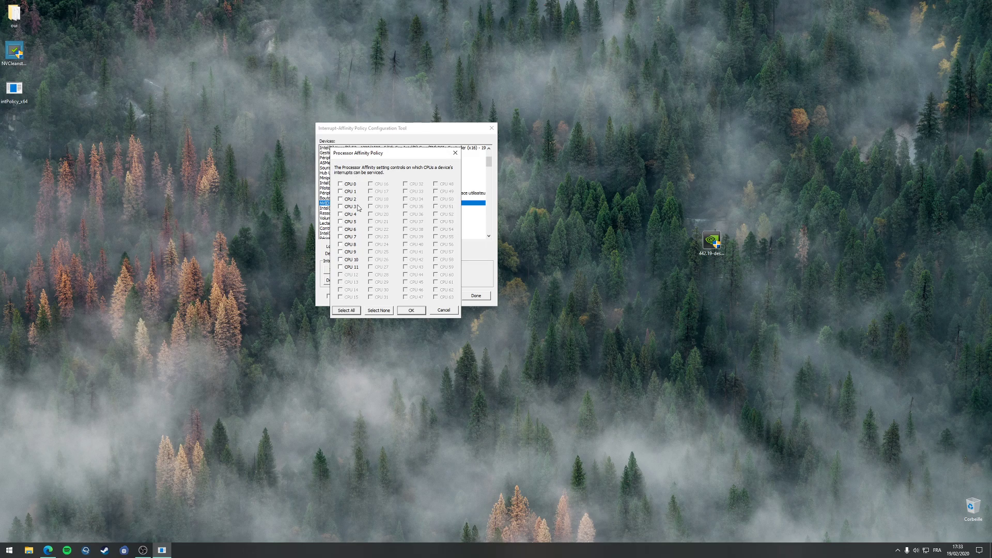
left_click(341, 214)
left_click(341, 222)
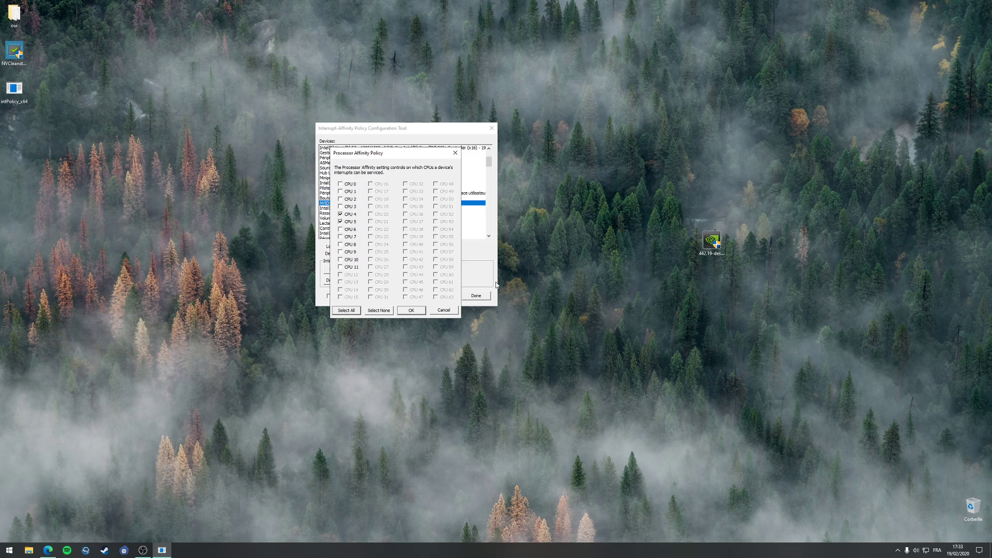
left_click(340, 222)
left_click(341, 206)
left_click(340, 214)
left_click(341, 206)
left_click(341, 214)
left_click(341, 221)
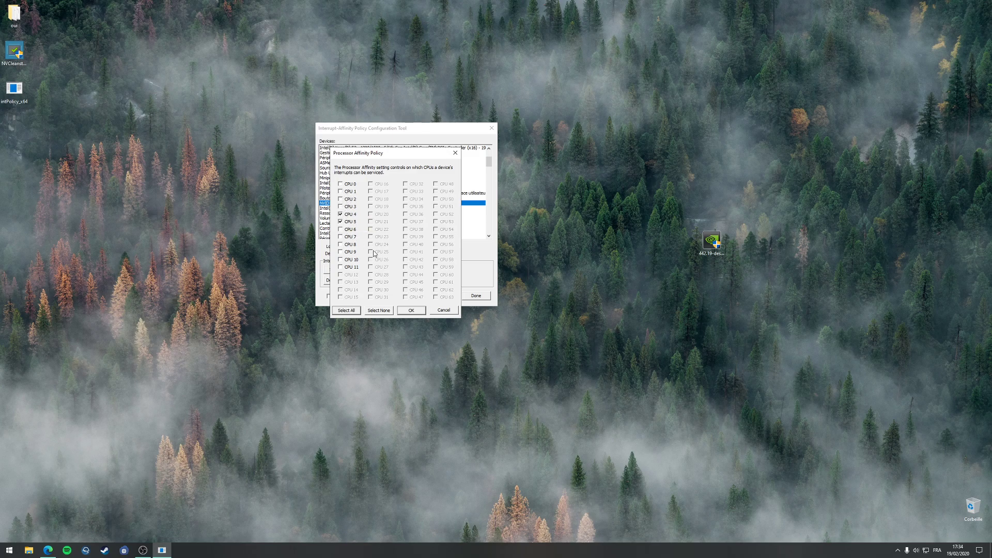
left_click(340, 221)
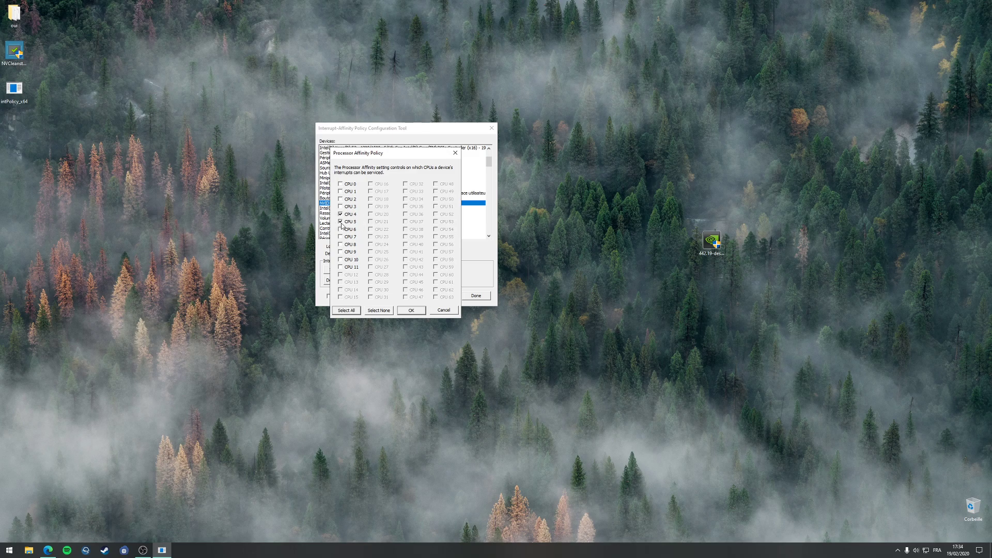
Step: Apply the affinity mask, decline restarting the device immediately and acknowledge the reboot notice
left_click(407, 311)
left_click(544, 307)
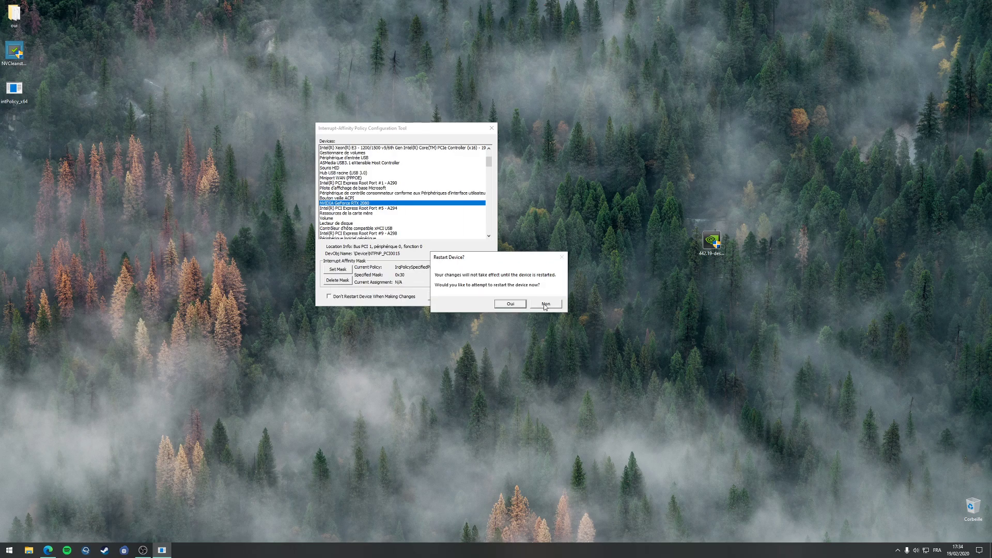
left_click(546, 307)
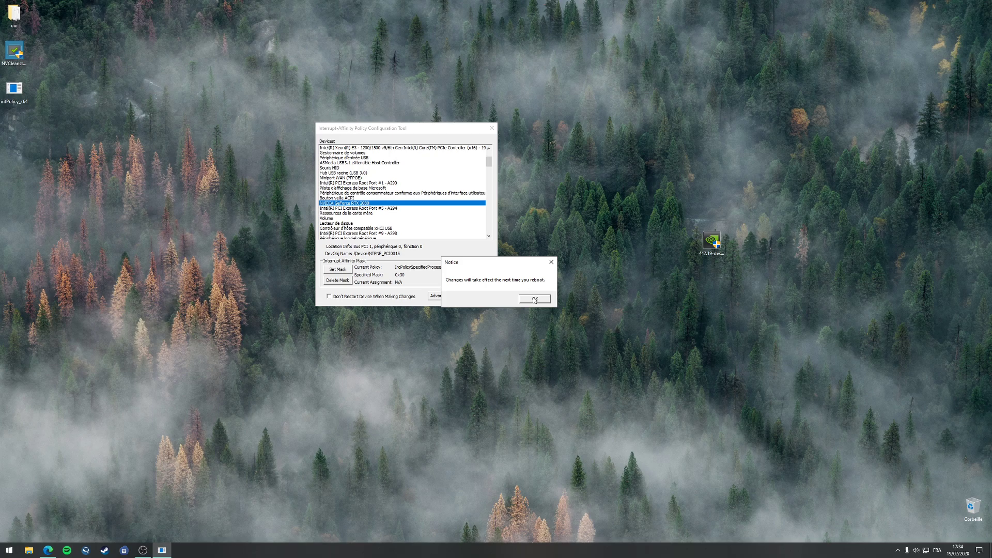
left_click(547, 303)
left_click_drag(407, 127, 274, 109)
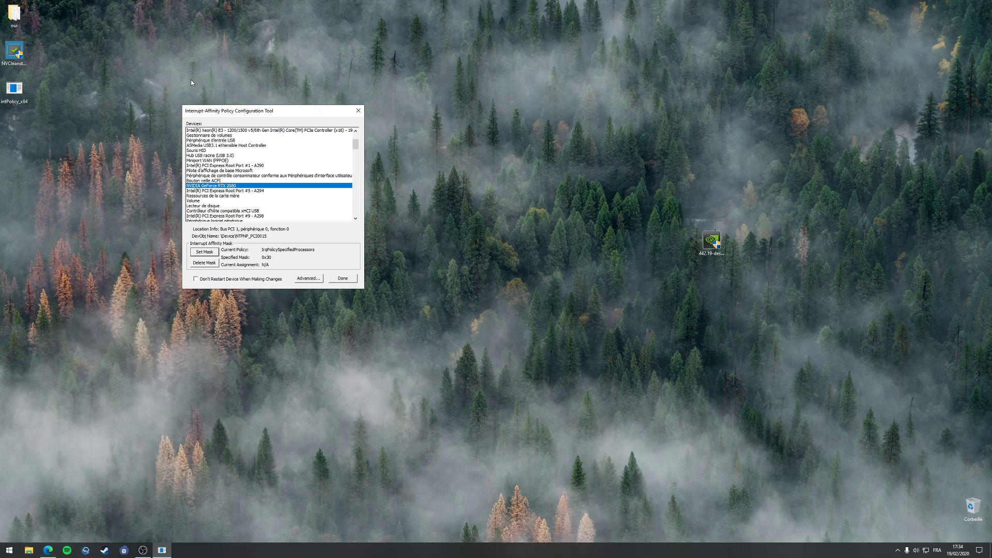
left_click_drag(250, 110, 292, 111)
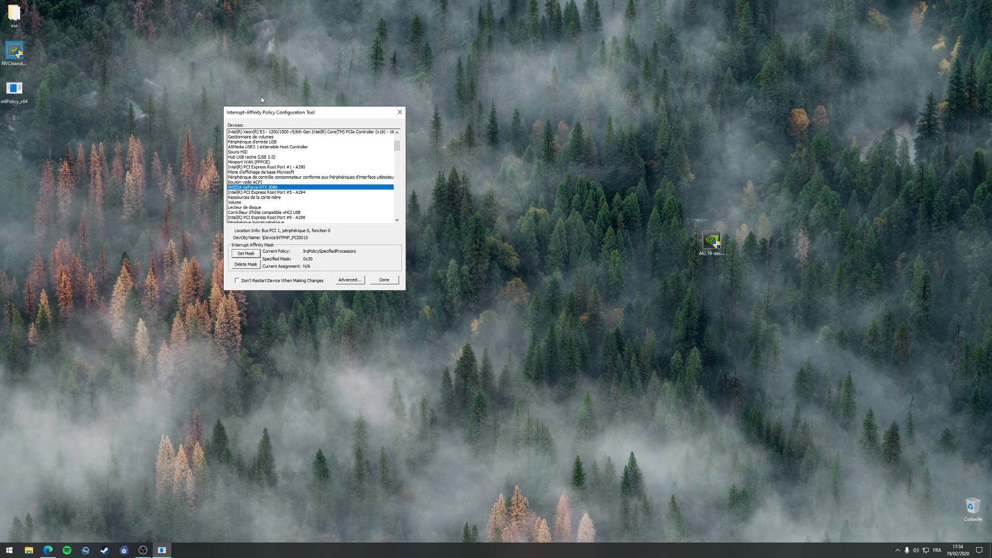
left_click(262, 98)
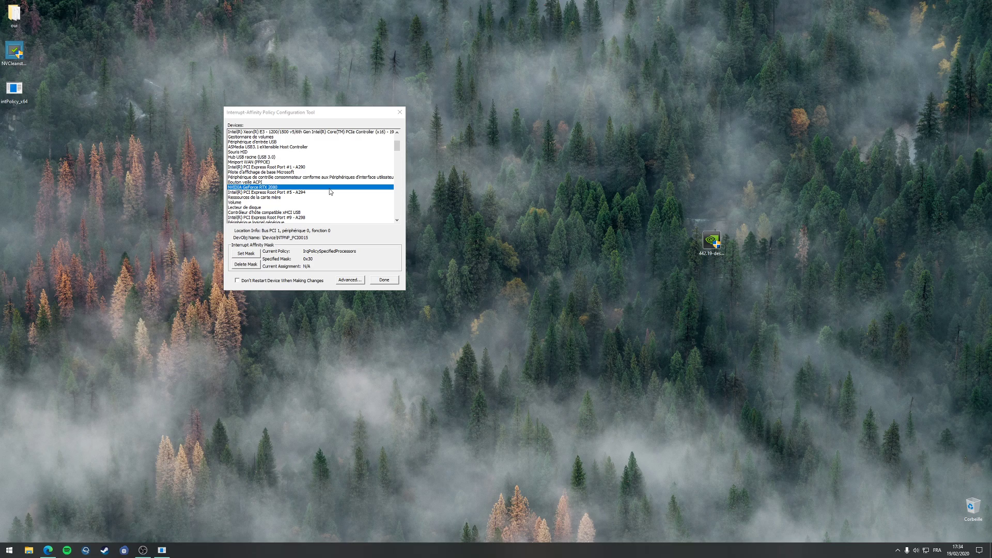
left_click_drag(318, 113, 306, 131)
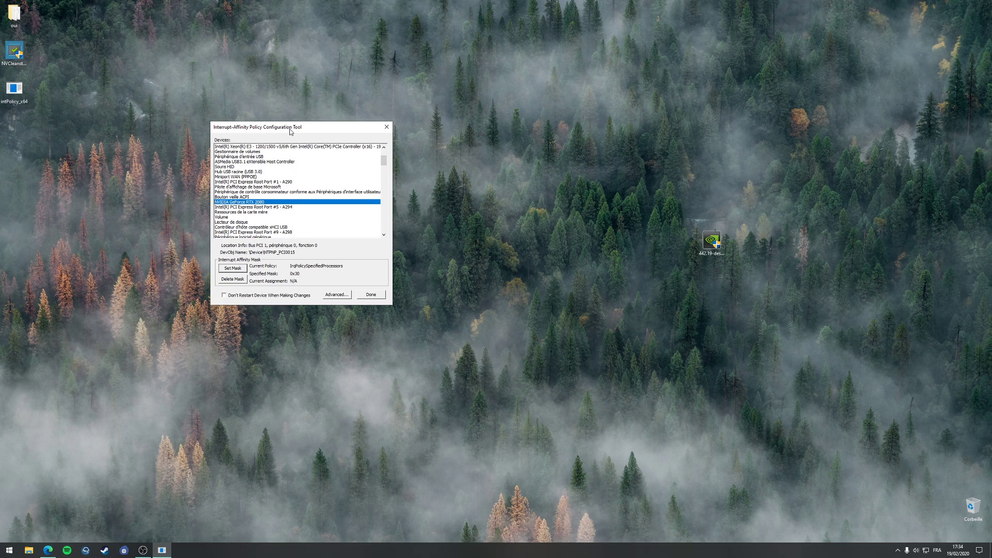
left_click_drag(316, 132, 440, 155)
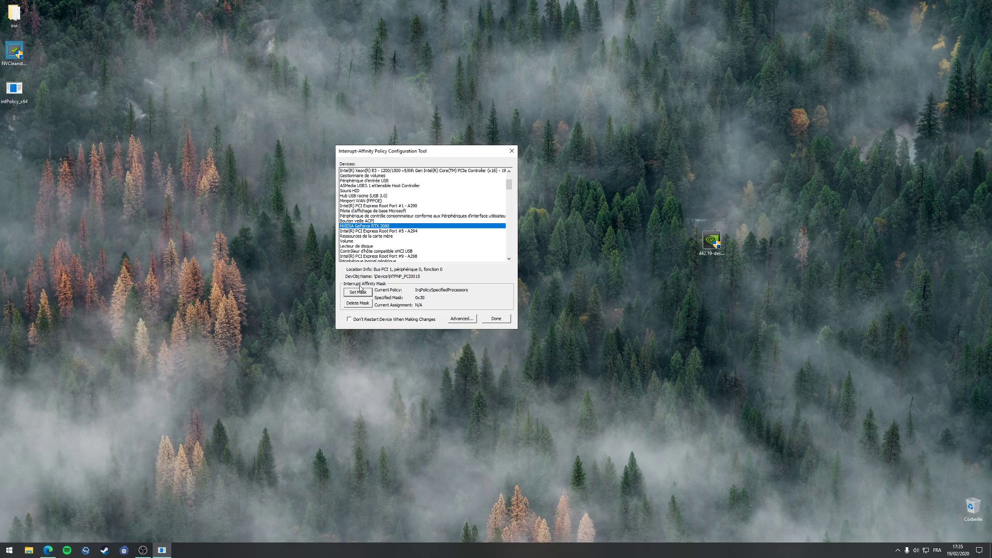
left_click_drag(419, 151, 374, 151)
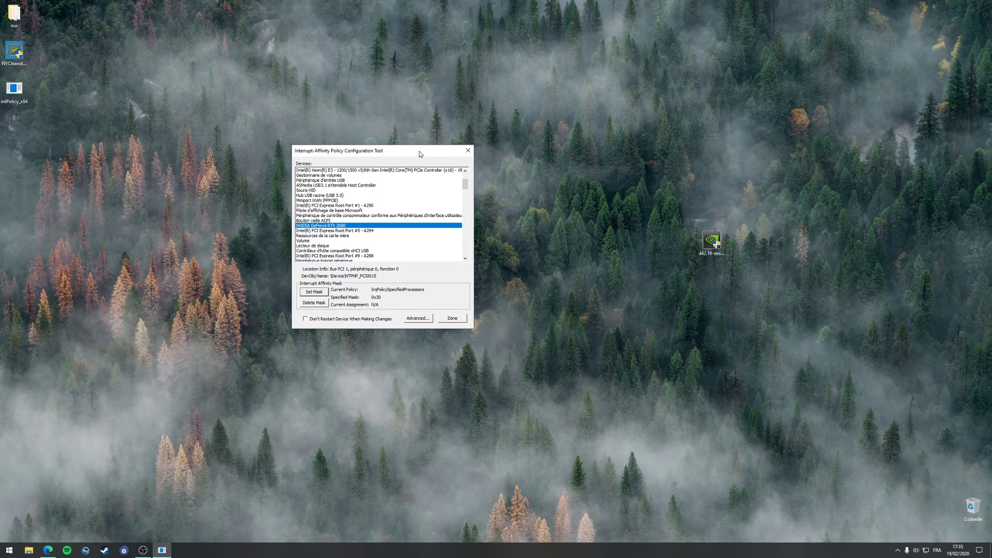
Step: Close the affinity tool and run MSI_util_v2 as administrator from its folder in Téléchargements
left_click(467, 151)
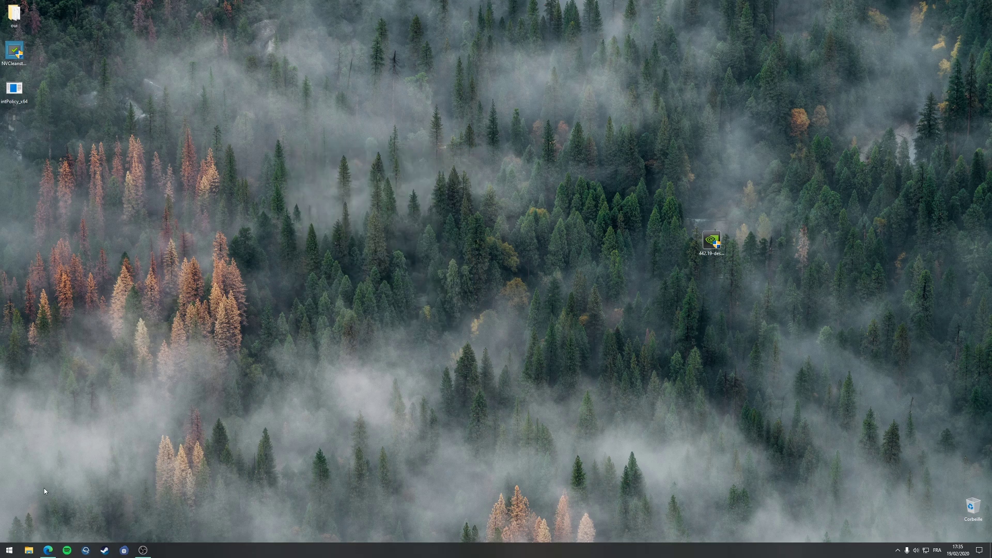
left_click(29, 551)
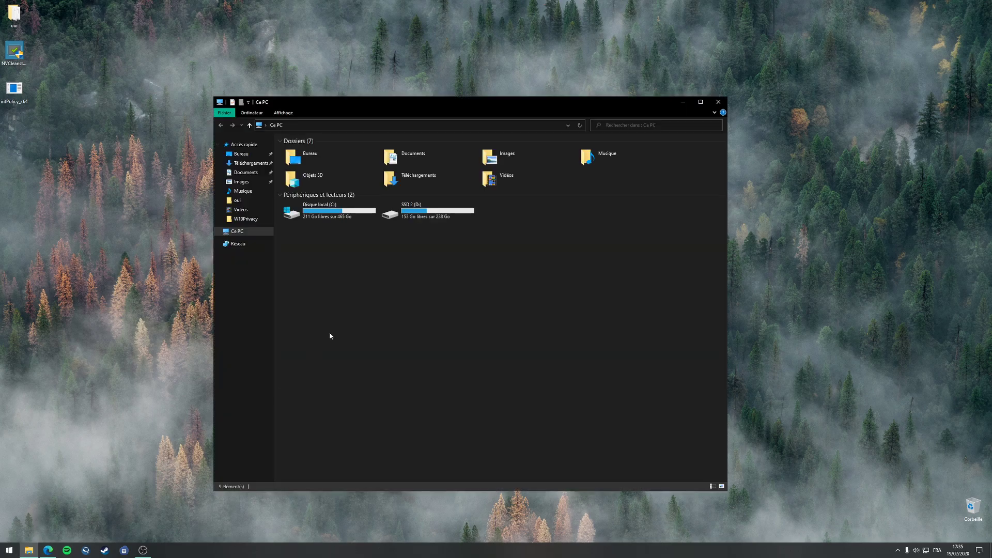
left_click(251, 163)
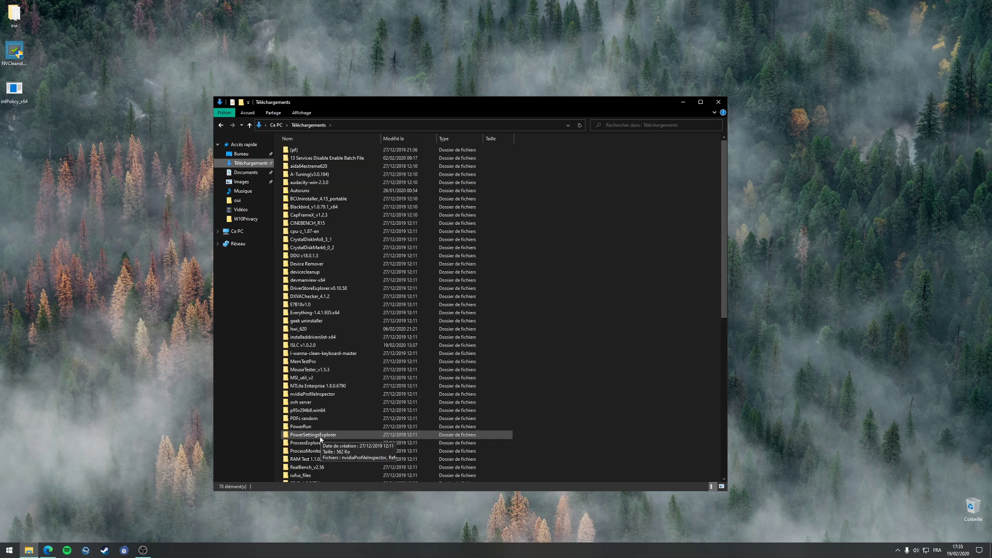
double_click(315, 378)
right_click(302, 151)
left_click(320, 172)
Step: Run intPolicy_x64 again, minimize the file window and arrange the affinity tool beside MSI mode utility
double_click(13, 93)
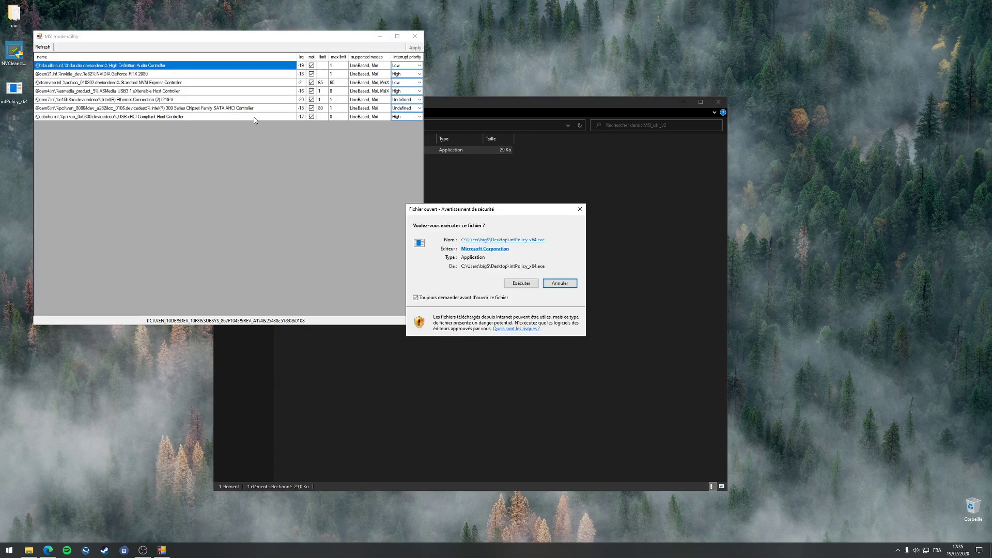
left_click(524, 283)
left_click_drag(505, 97, 504, 174)
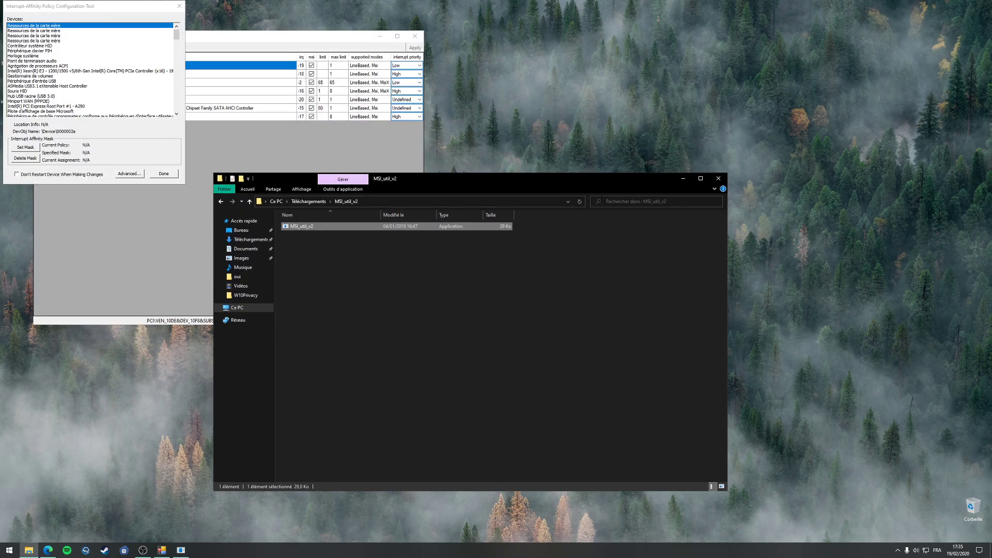
left_click(683, 179)
left_click_drag(76, 5, 503, 34)
left_click_drag(287, 36, 274, 34)
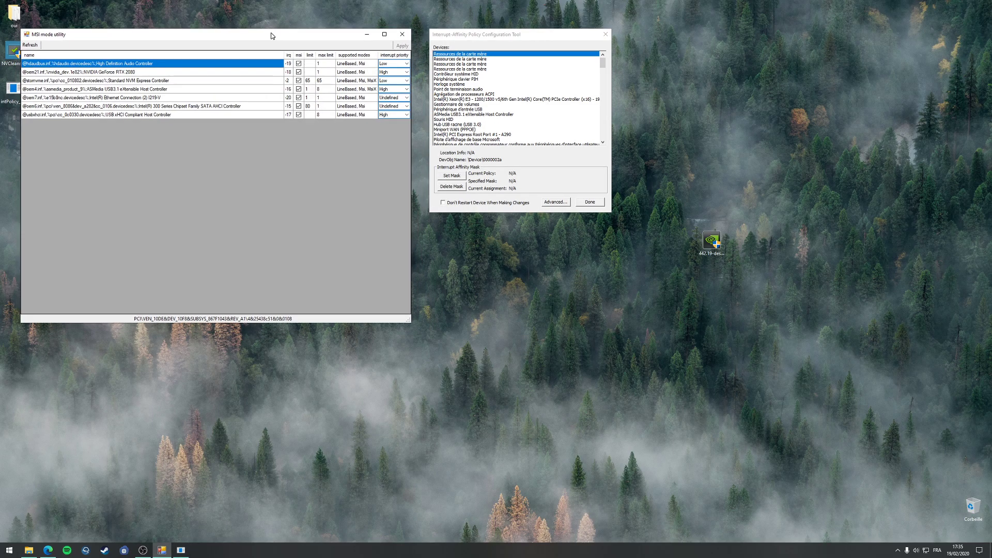
Step: Select NVIDIA GeForce RTX 2080 in both MSI mode utility and the affinity tool to compare its settings, dismissing the error
left_click(127, 73)
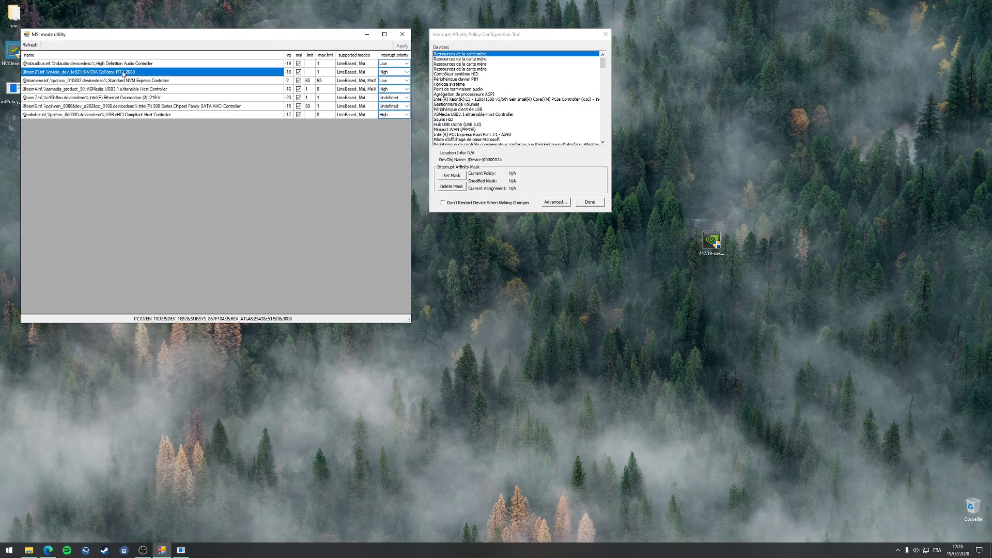
scroll(530, 127, "down", 5)
scroll(523, 124, "down", 5)
scroll(495, 127, "down", 5)
scroll(488, 123, "up", 10)
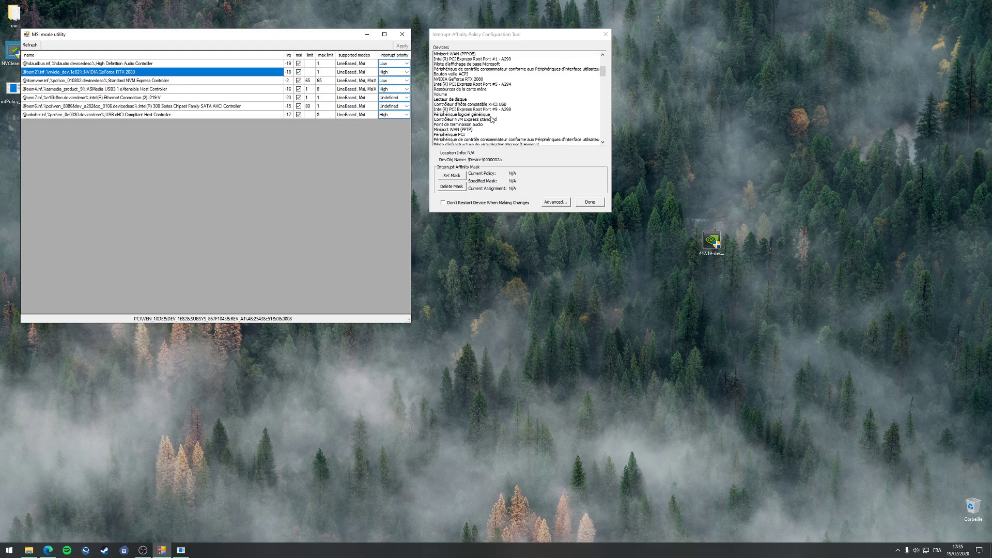
scroll(493, 99, "up", 1)
left_click(478, 95)
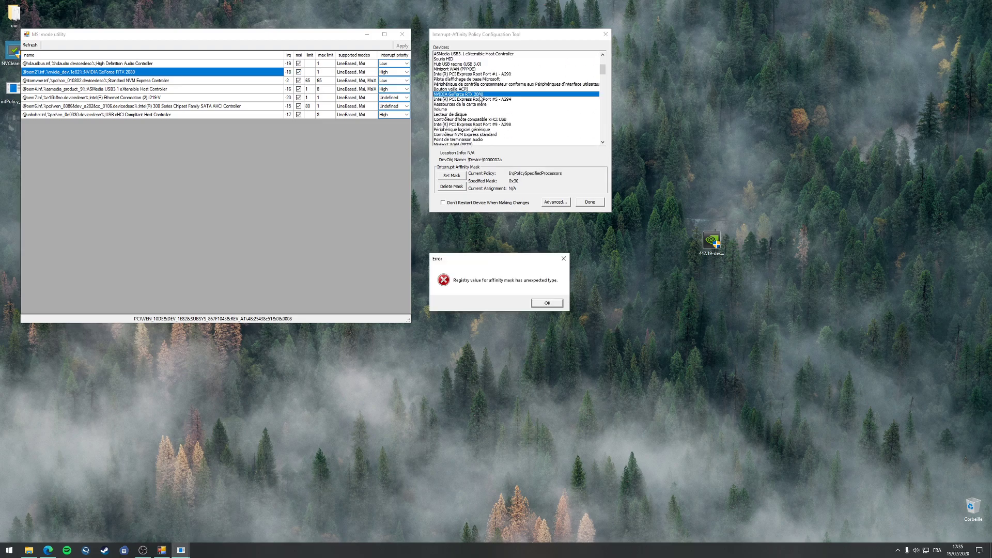
left_click(543, 303)
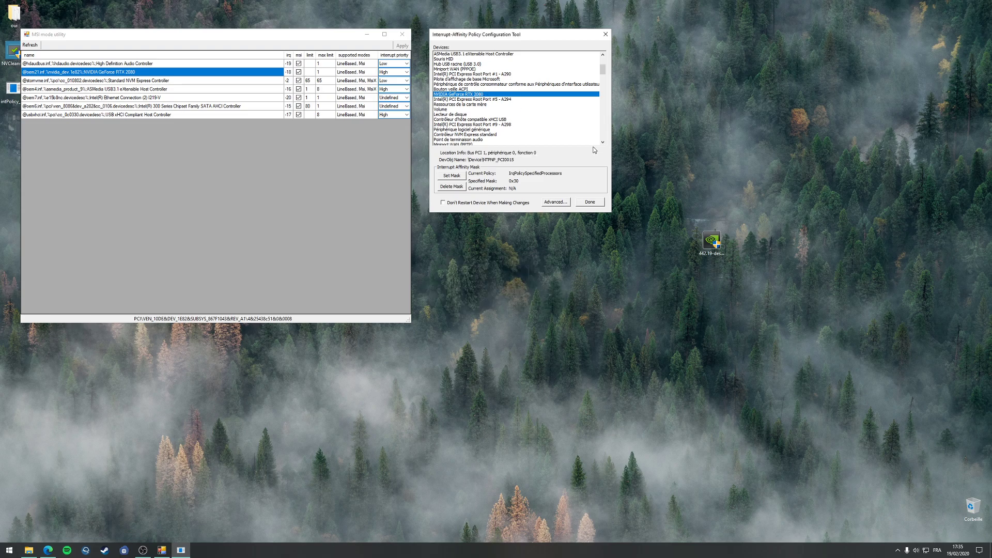
Step: Close MSI mode utility and the Interrupt-Affinity Policy Configuration Tool
mouse_move(228, 40)
left_mouse_down()
mouse_move(263, 59)
mouse_move(243, 40)
left_mouse_up()
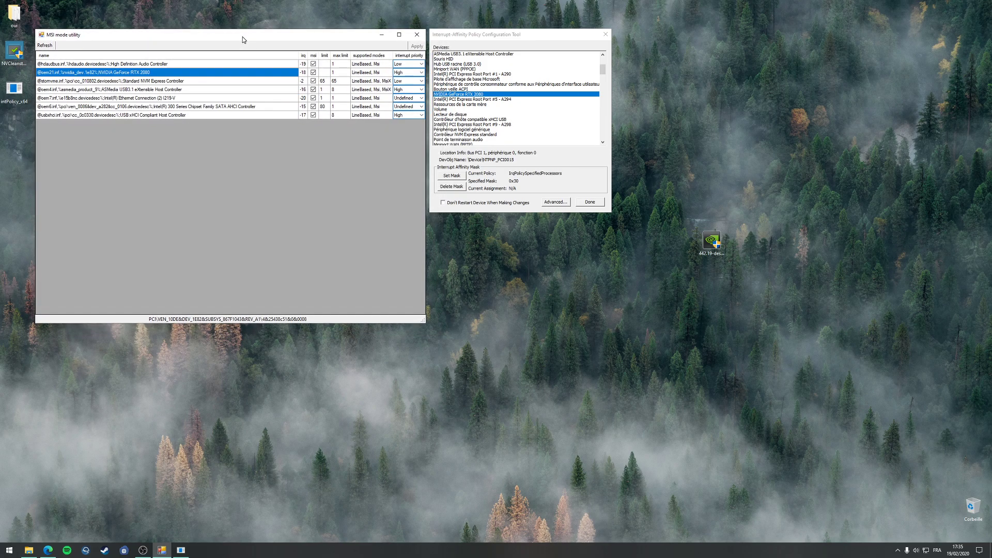
left_click(418, 34)
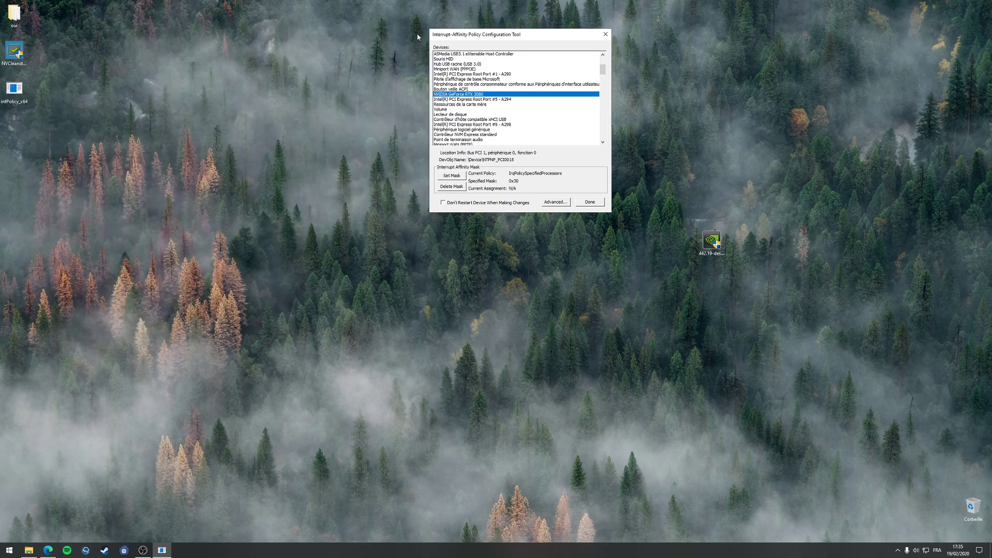
left_click(606, 35)
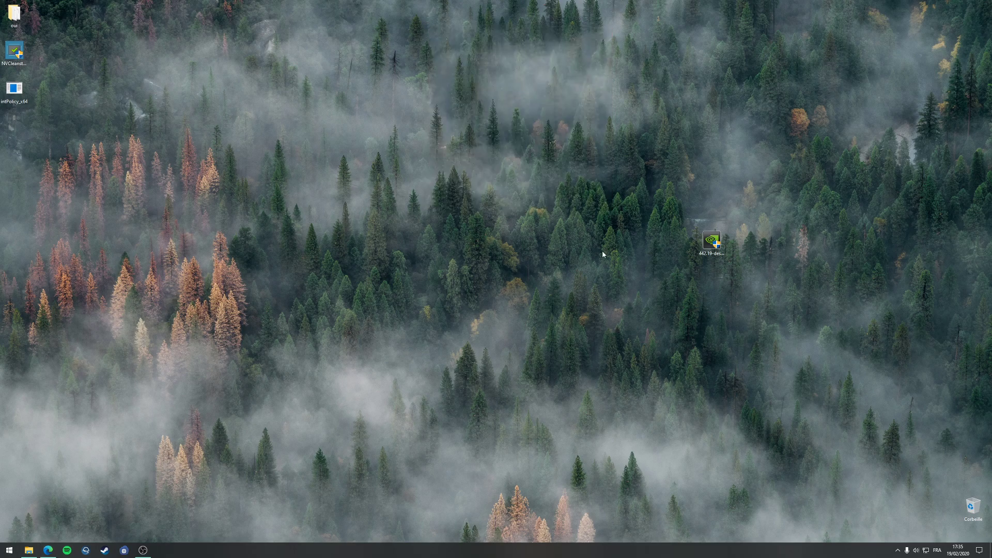
Step: Bring up MSI Afterburner from the background programs and move its window to make room beside it
left_click(899, 550)
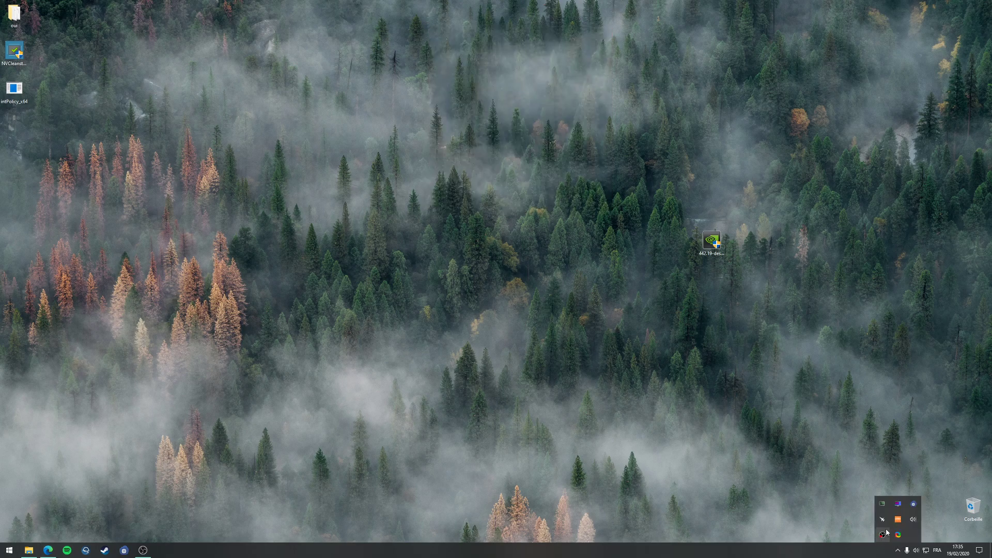
left_click(882, 519)
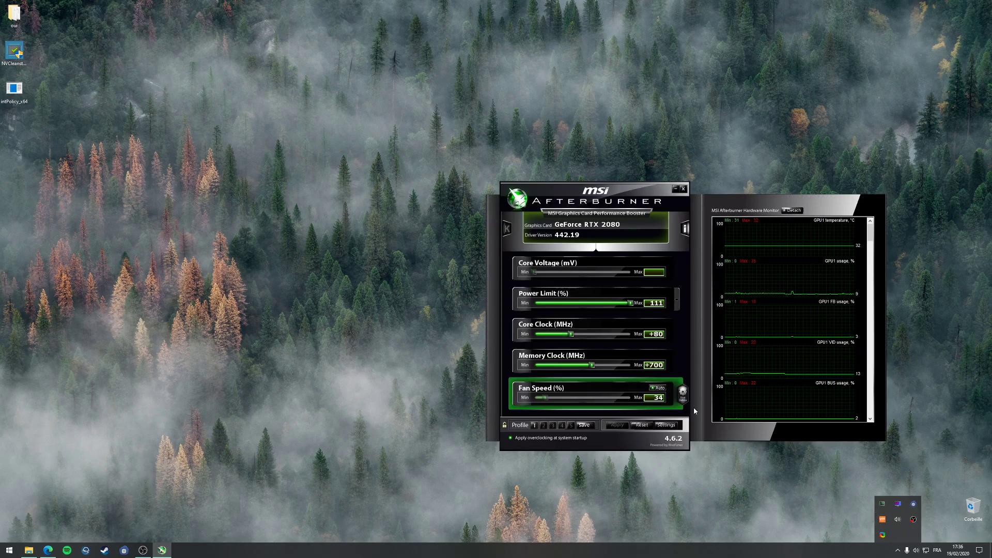
left_click_drag(627, 205, 355, 158)
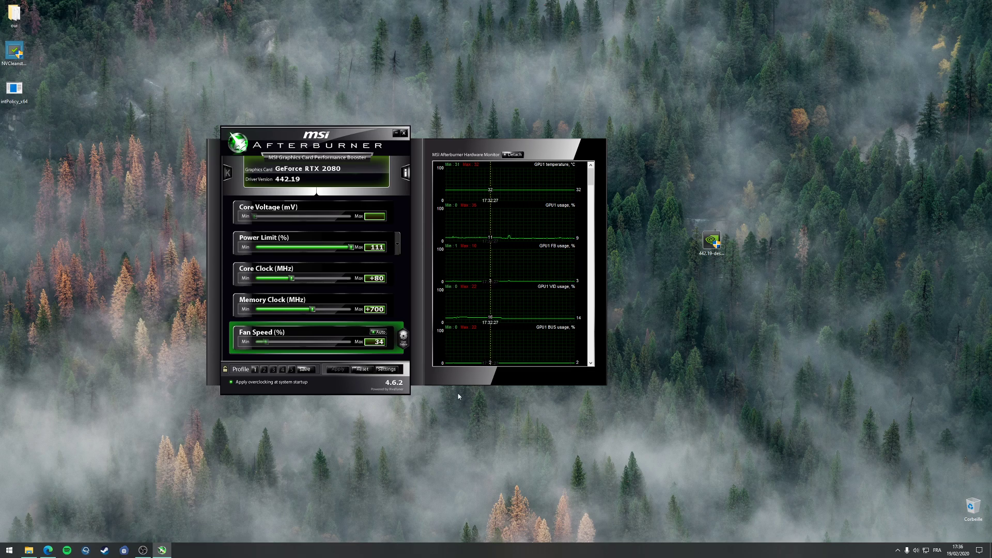
Step: Launch GPU-Z, place it beside the Afterburner window and show the graphics card's sensor readings
left_click(10, 550)
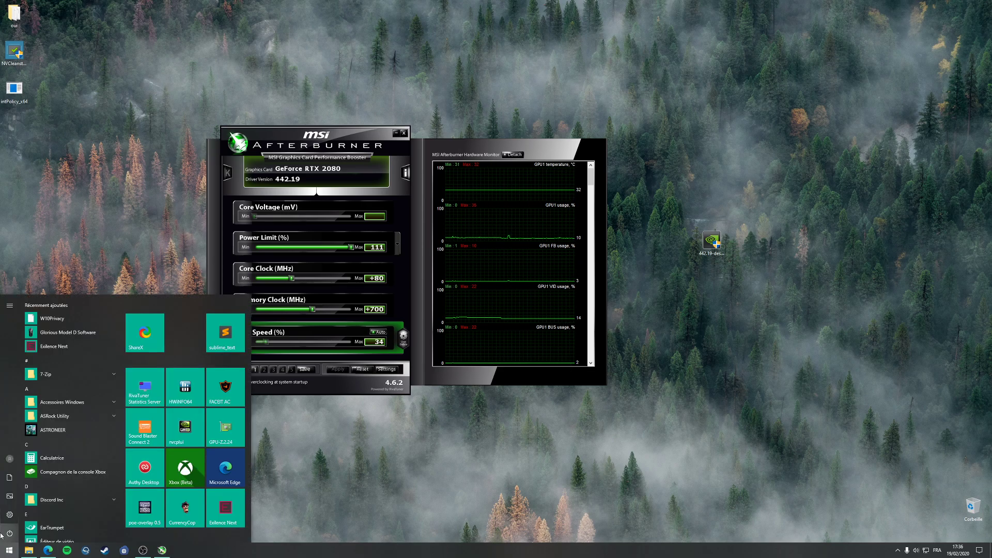
left_click(227, 431)
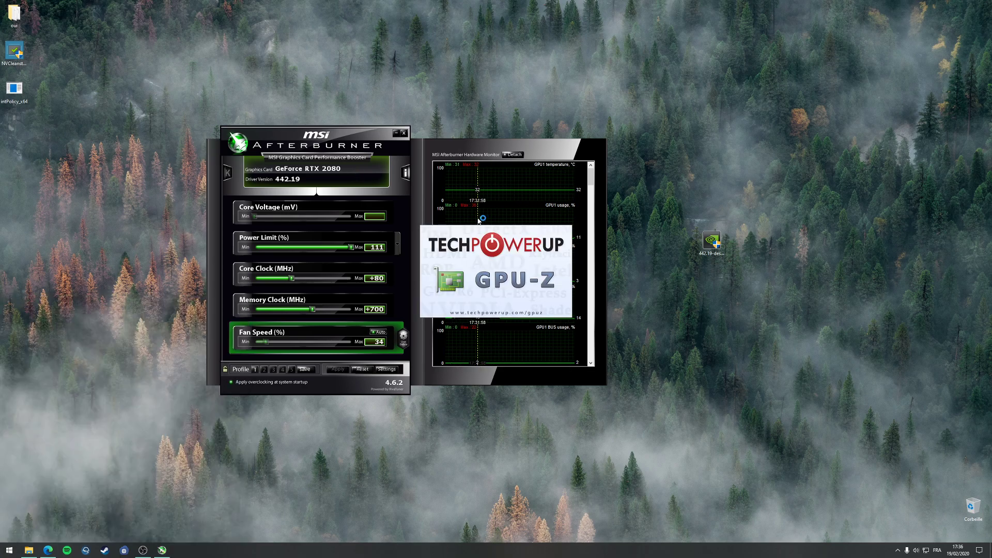
left_click_drag(335, 151, 683, 152)
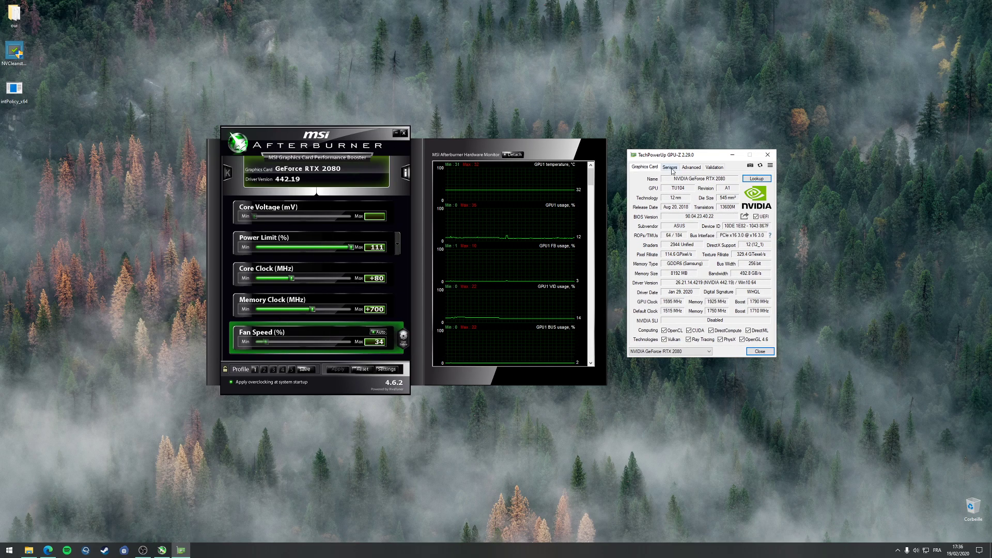
left_click(670, 167)
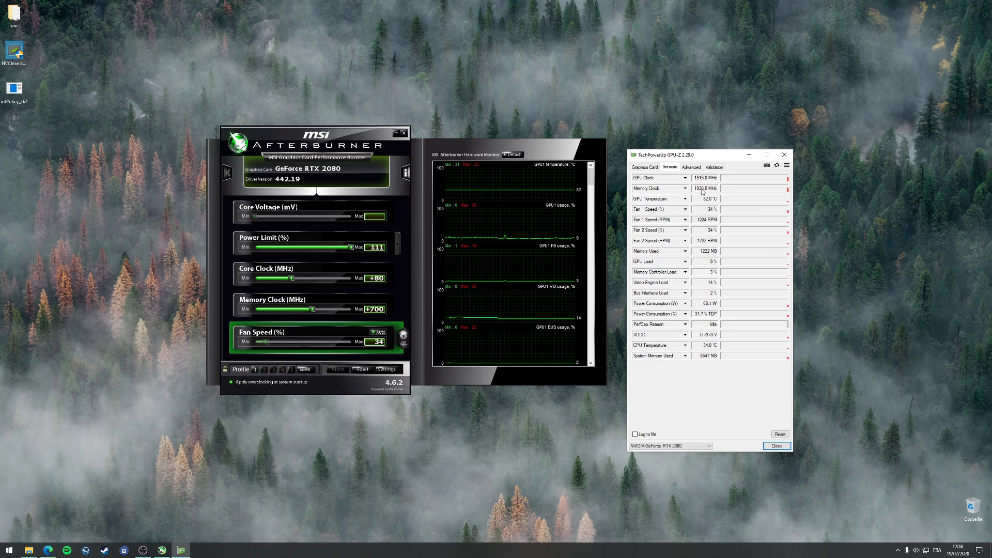
Step: Lock the GPU to the 1050 mV point in Afterburner's voltage/frequency curve editor, and close the editor
left_click(344, 137)
key("ctrl+f")
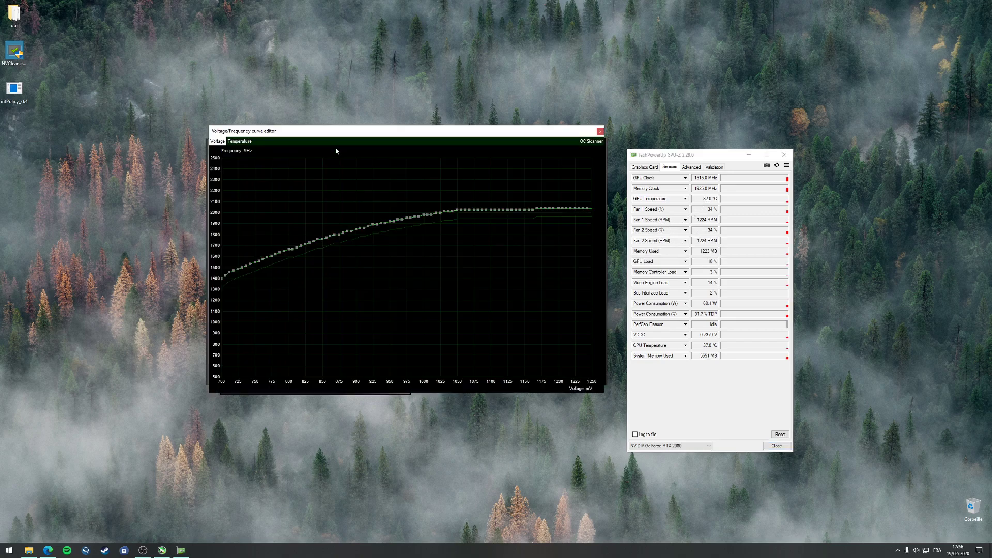
left_click(458, 209)
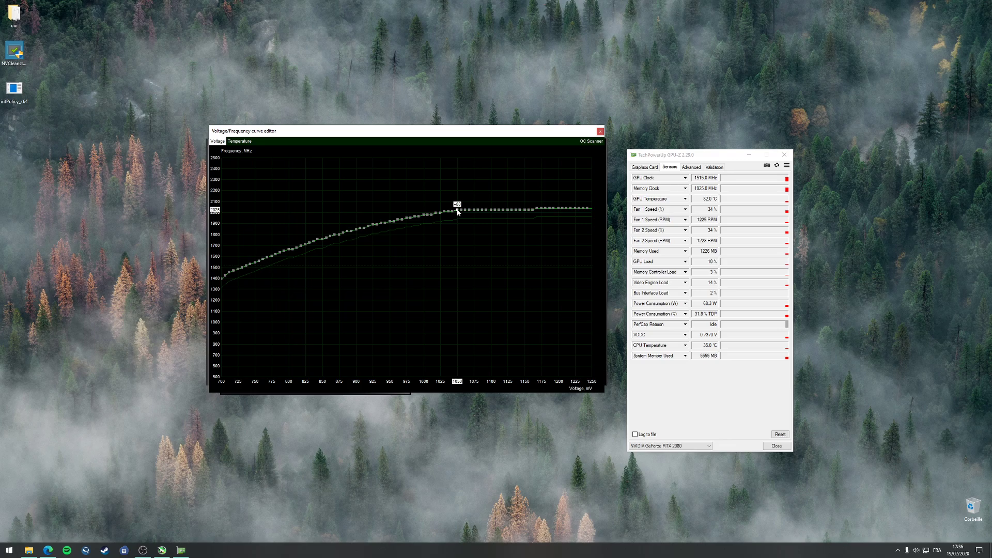
left_click(601, 131)
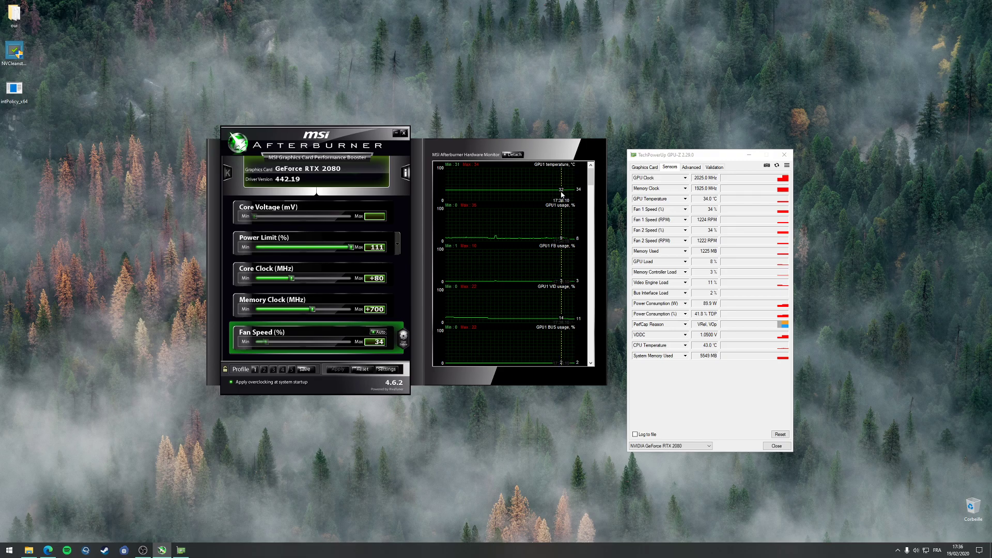
Step: Release the lock on the 1050 mV curve point, close the curve editor and apply the change in Afterburner
left_click_drag(682, 157, 666, 145)
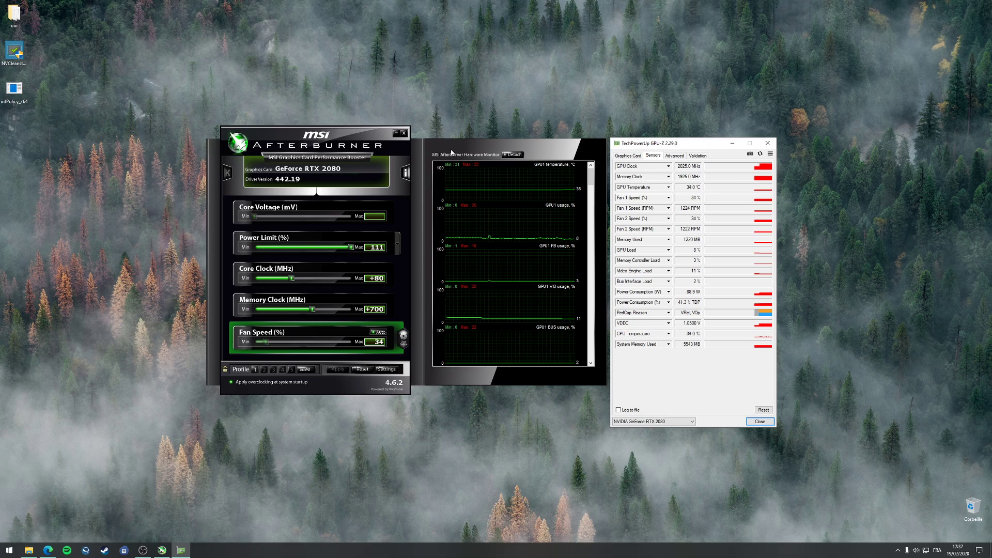
left_click(340, 137)
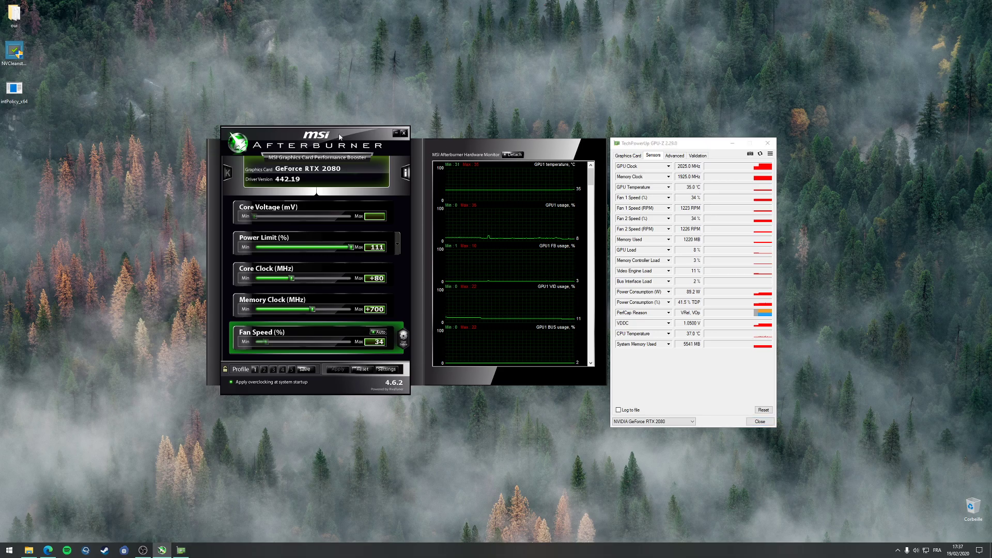
key("ctrl+f")
left_click(457, 210)
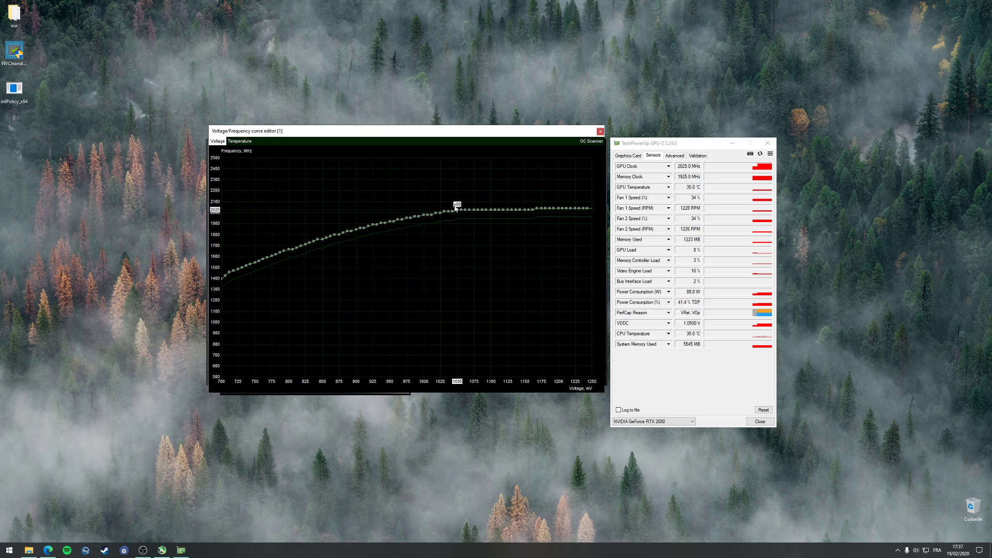
left_click(600, 131)
left_click(338, 370)
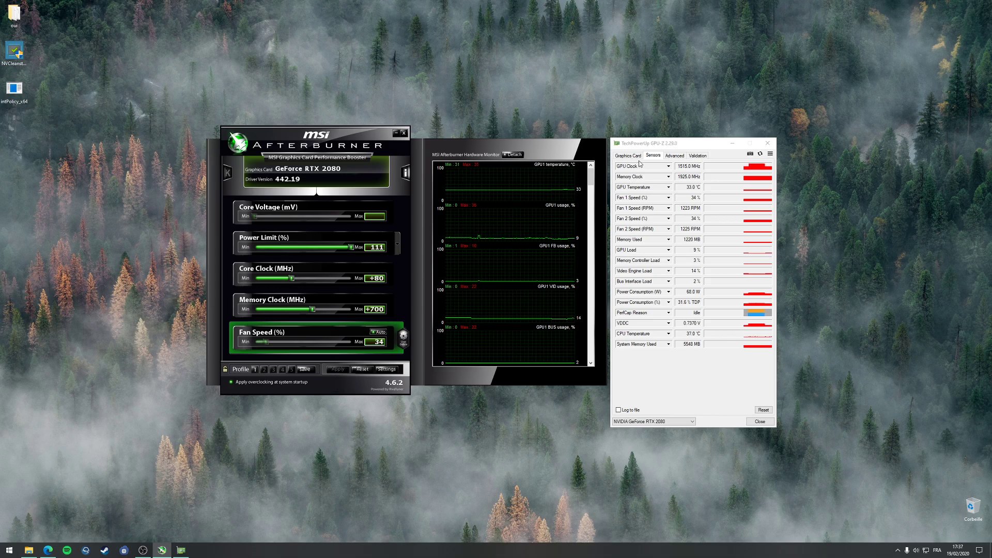
Step: Run GPU-Z's render test, examine the sensor readings under load and close the test
left_click(627, 155)
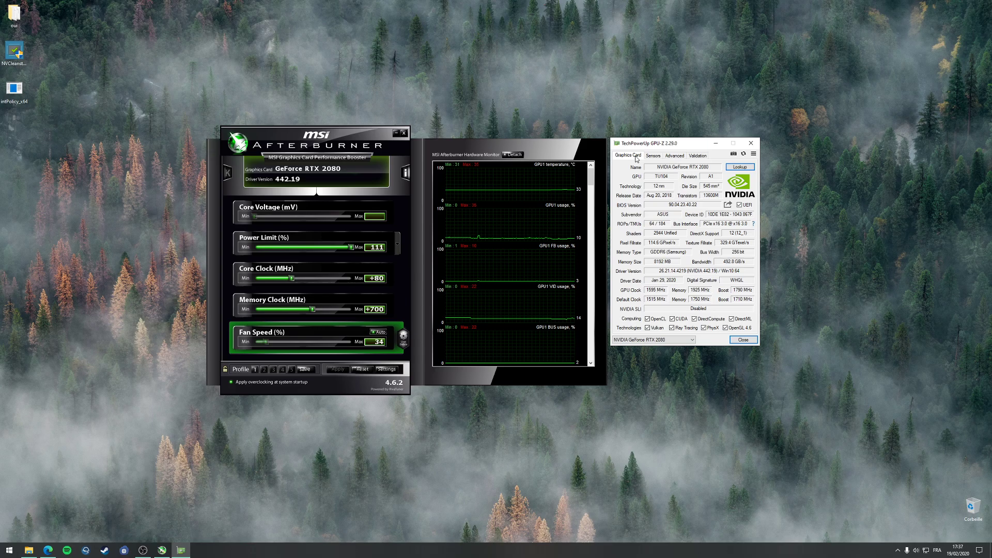
left_click(753, 224)
left_click(833, 286)
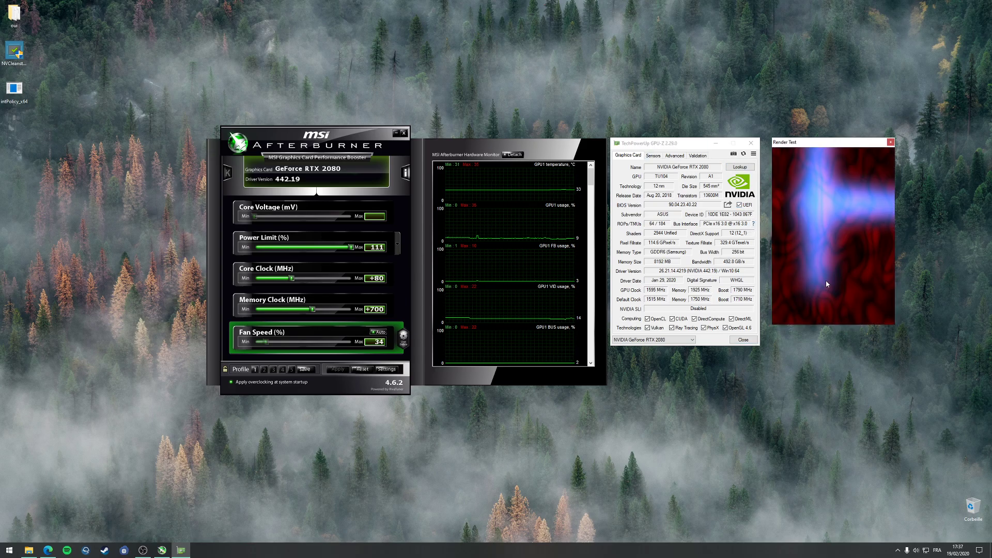
left_click(653, 155)
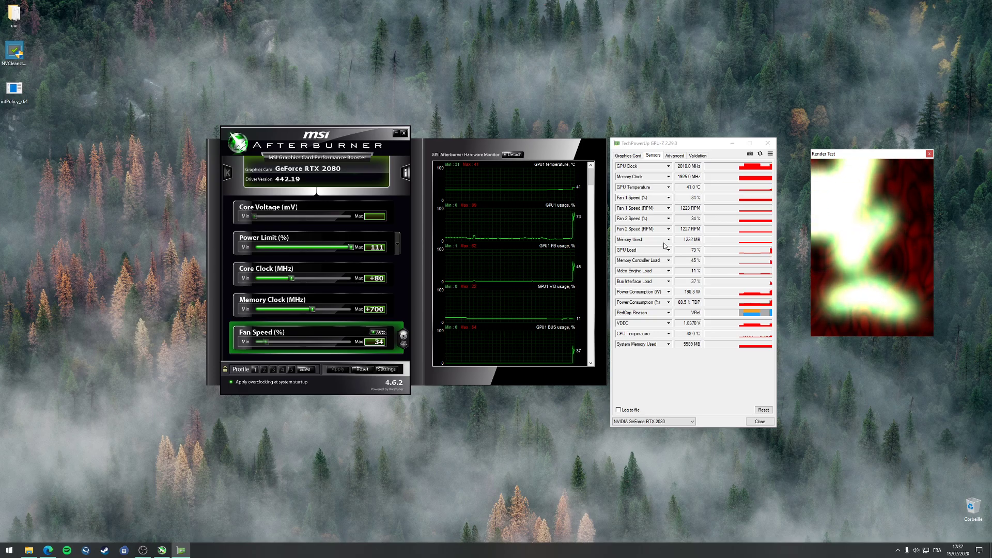
left_click(929, 154)
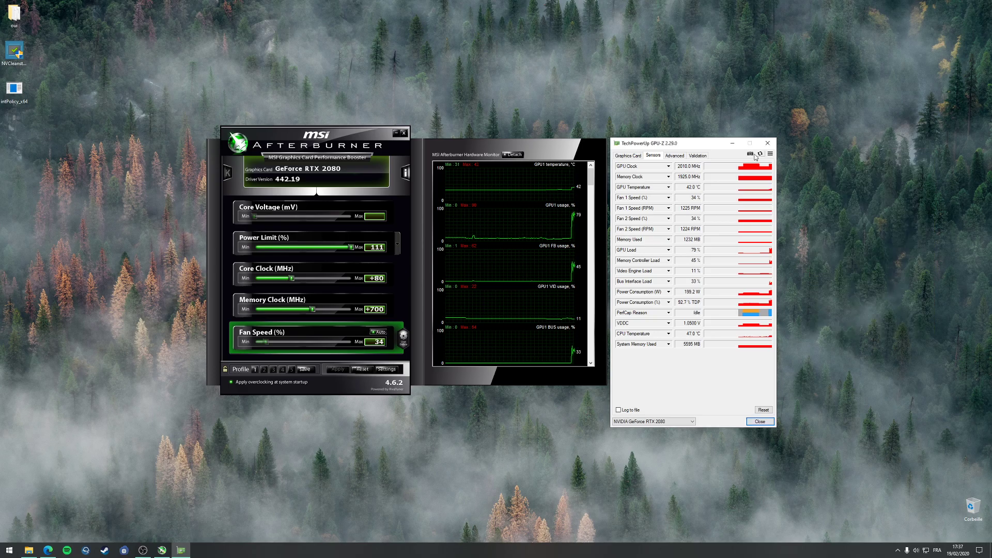